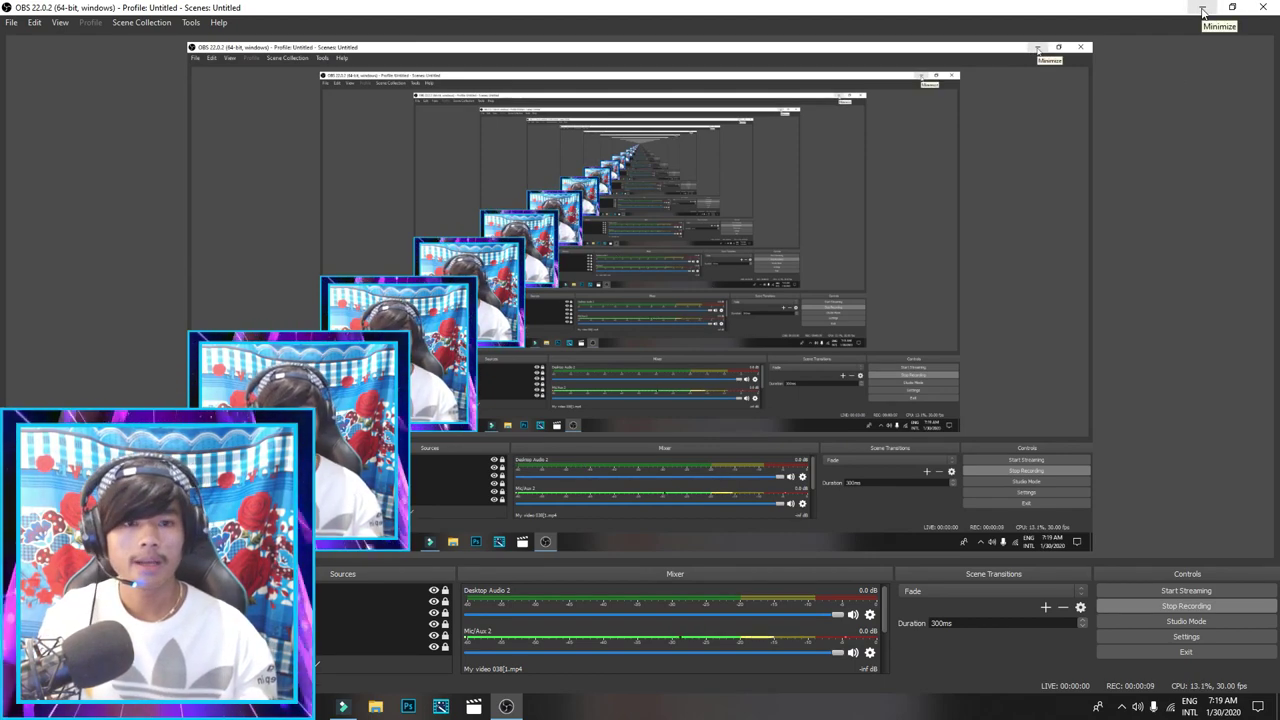
Clear the OBS recording window away and switch to Photoshop's start screen
left_click(1203, 8)
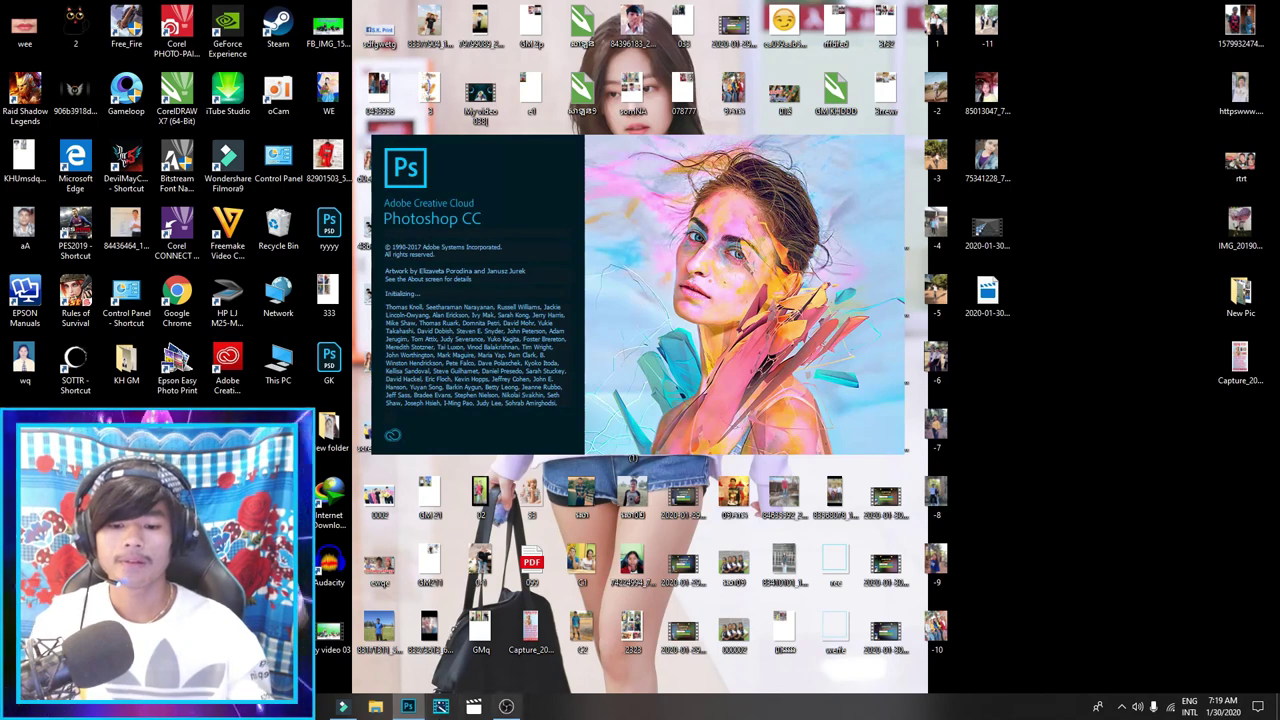
mouse_move(523, 707)
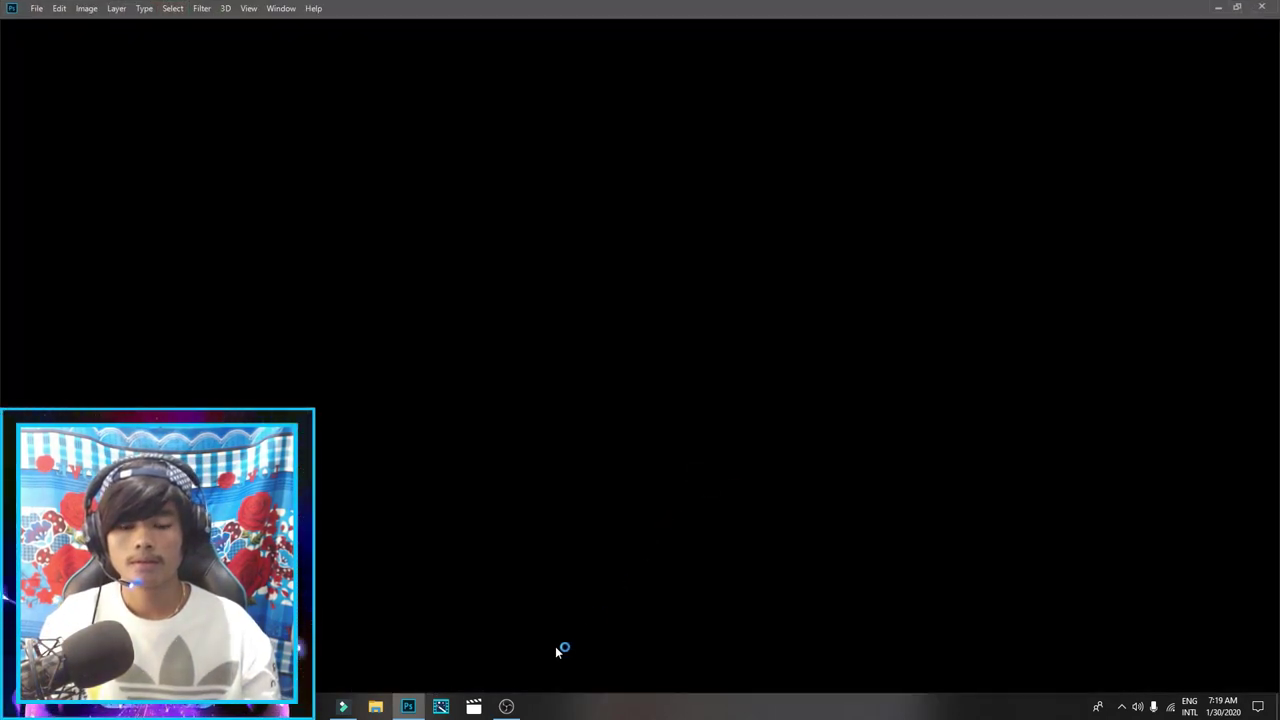
left_click(511, 684)
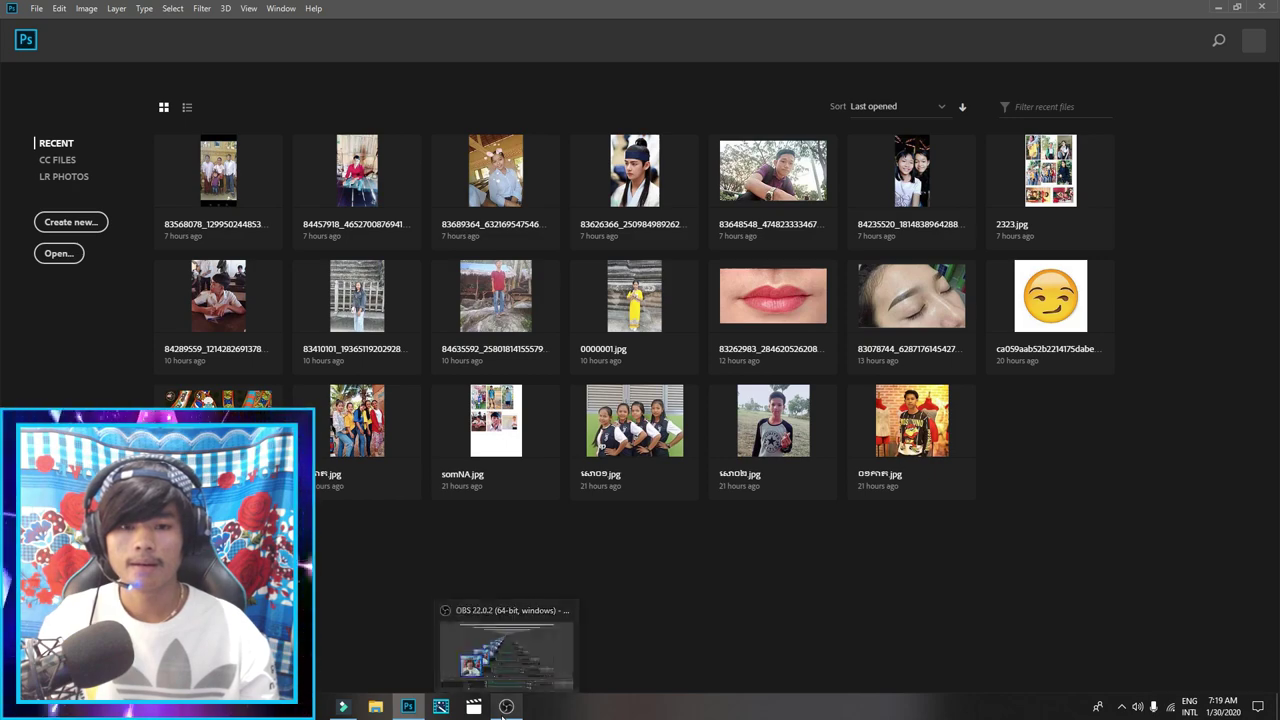
left_click(505, 710)
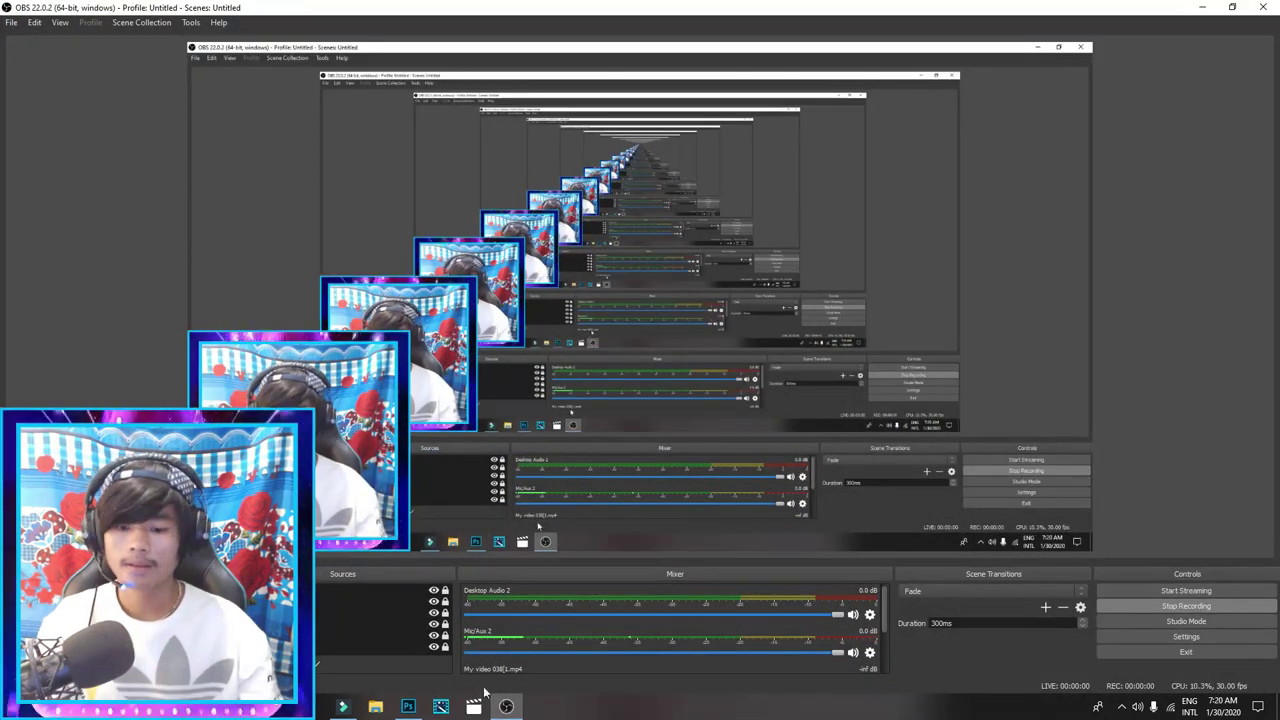
left_click(408, 706)
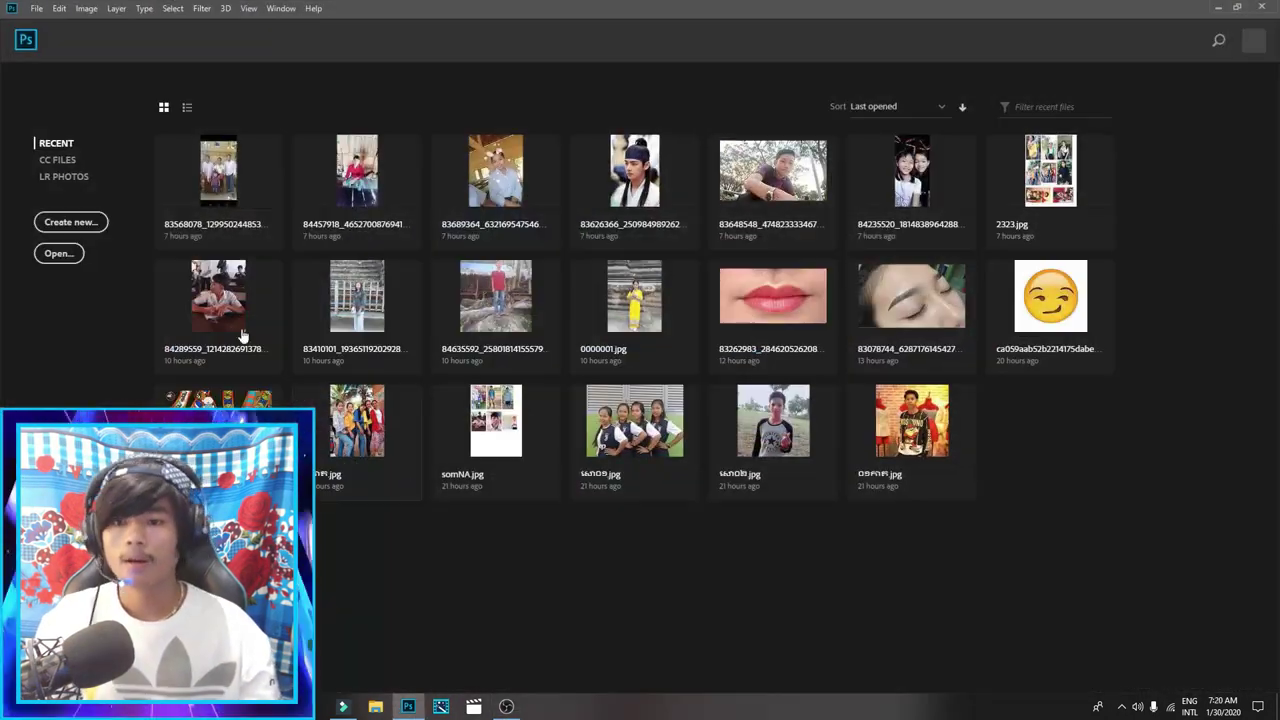
Create a new portrait A4 document, 210 x 297 mm at 300 ppi, in RGB color with a white background
left_click(36, 9)
left_click(45, 20)
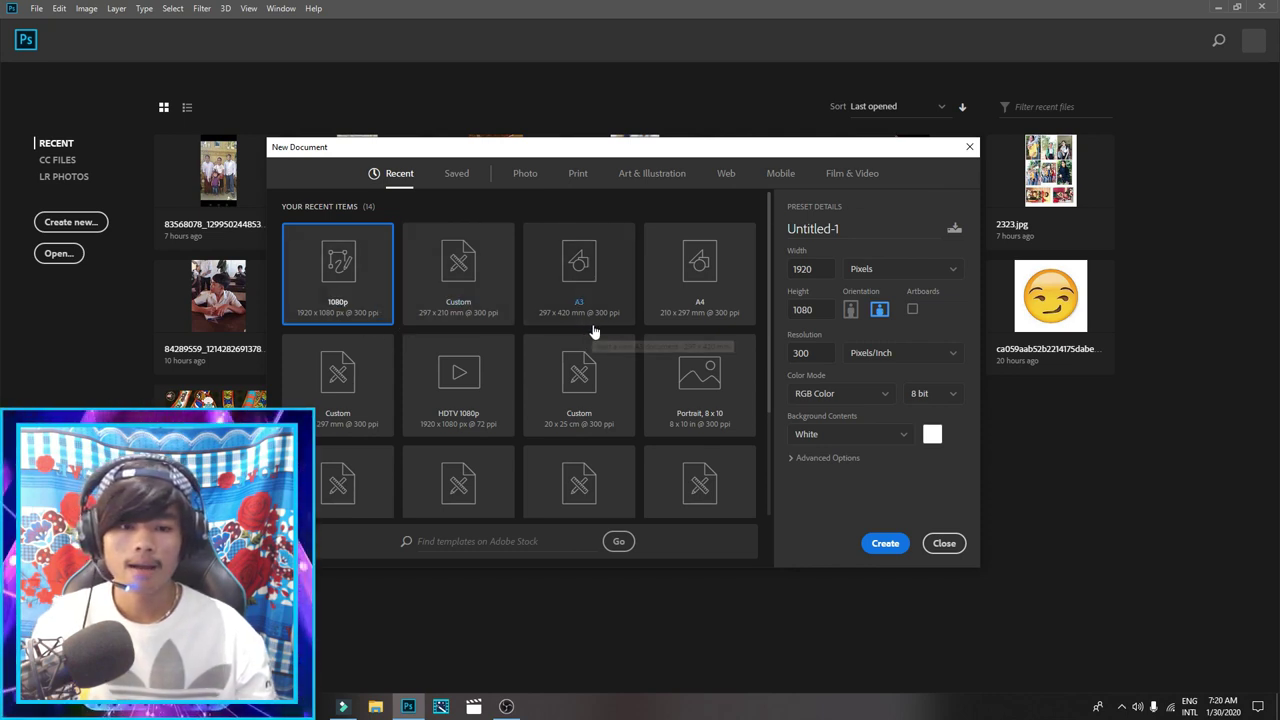
left_click(710, 310)
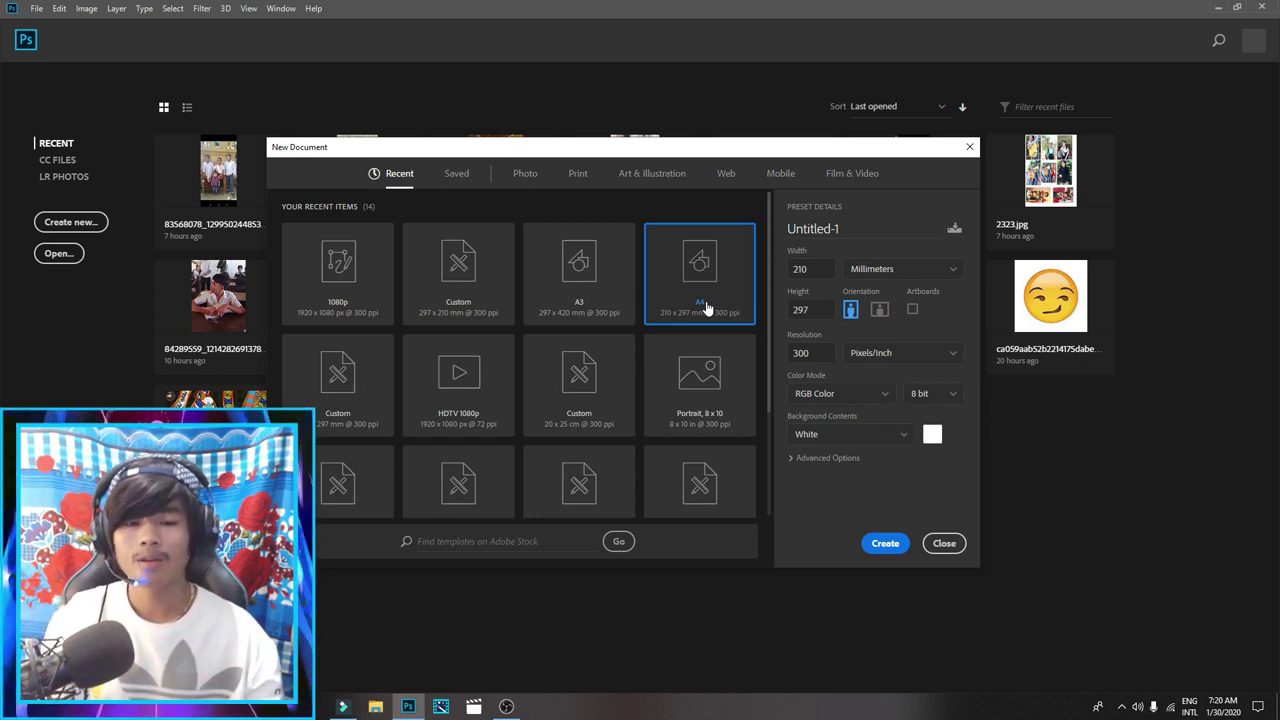
left_click(886, 546)
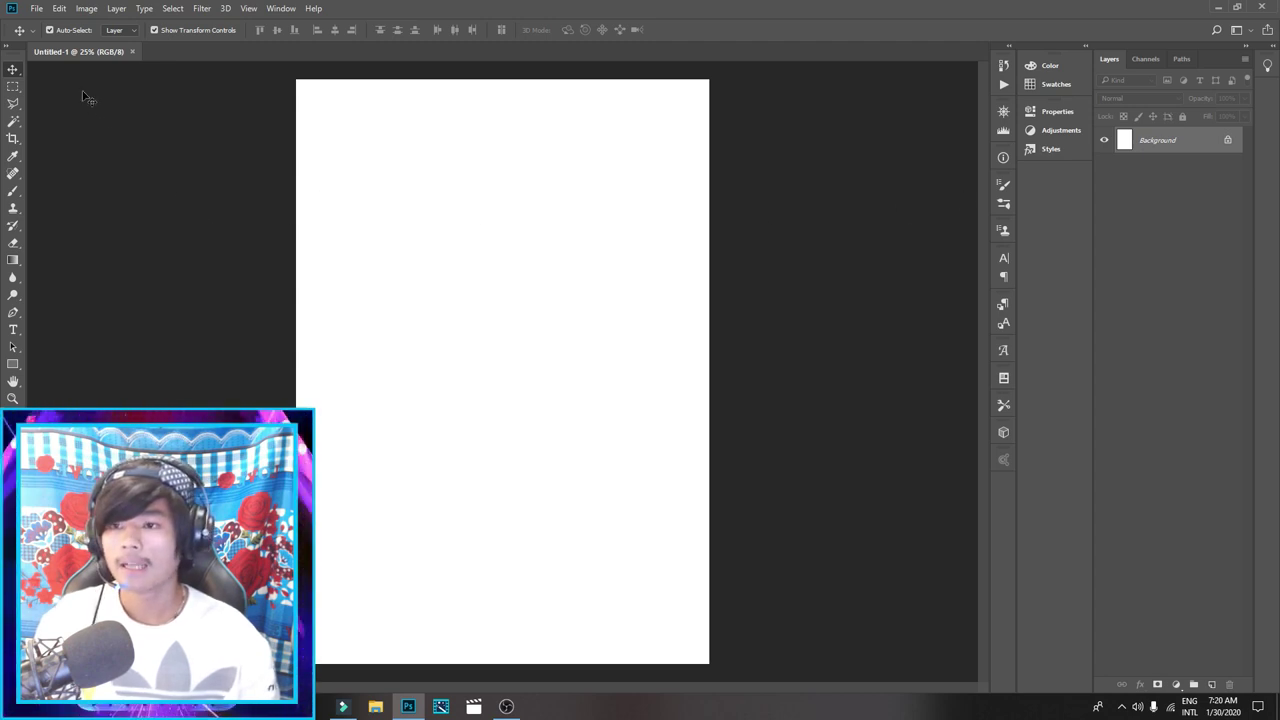
Open the desktop photo of the woman in the striped sweater in Photoshop and detach it into a floating window
left_click(1218, 10)
left_click(1201, 10)
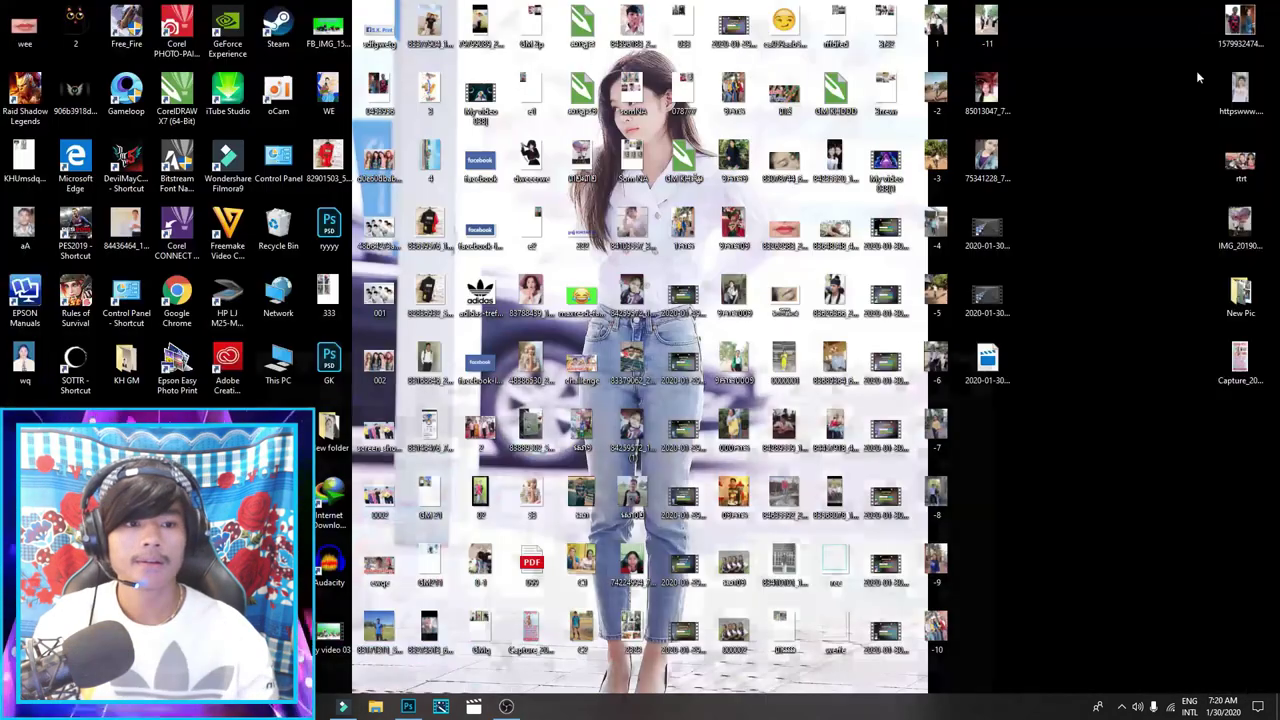
right_click(1107, 378)
left_click(1117, 418)
right_click(1115, 413)
left_click(1134, 450)
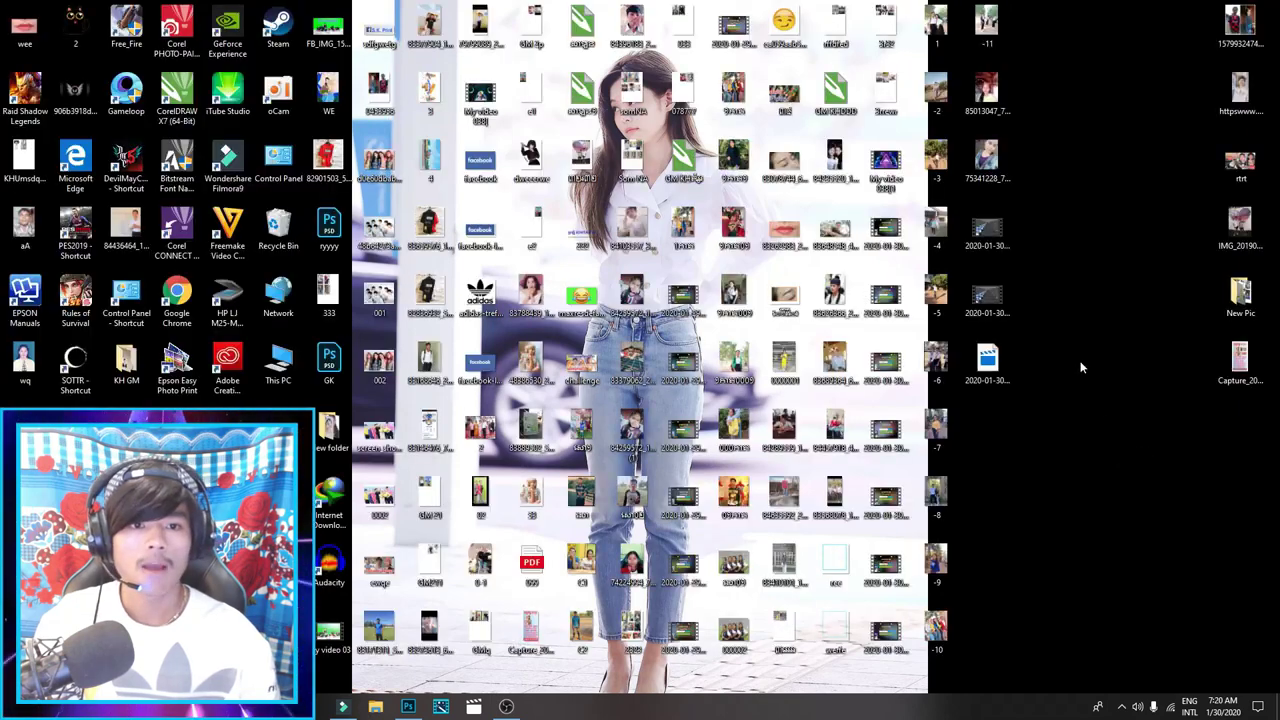
left_click_drag(748, 177, 407, 708)
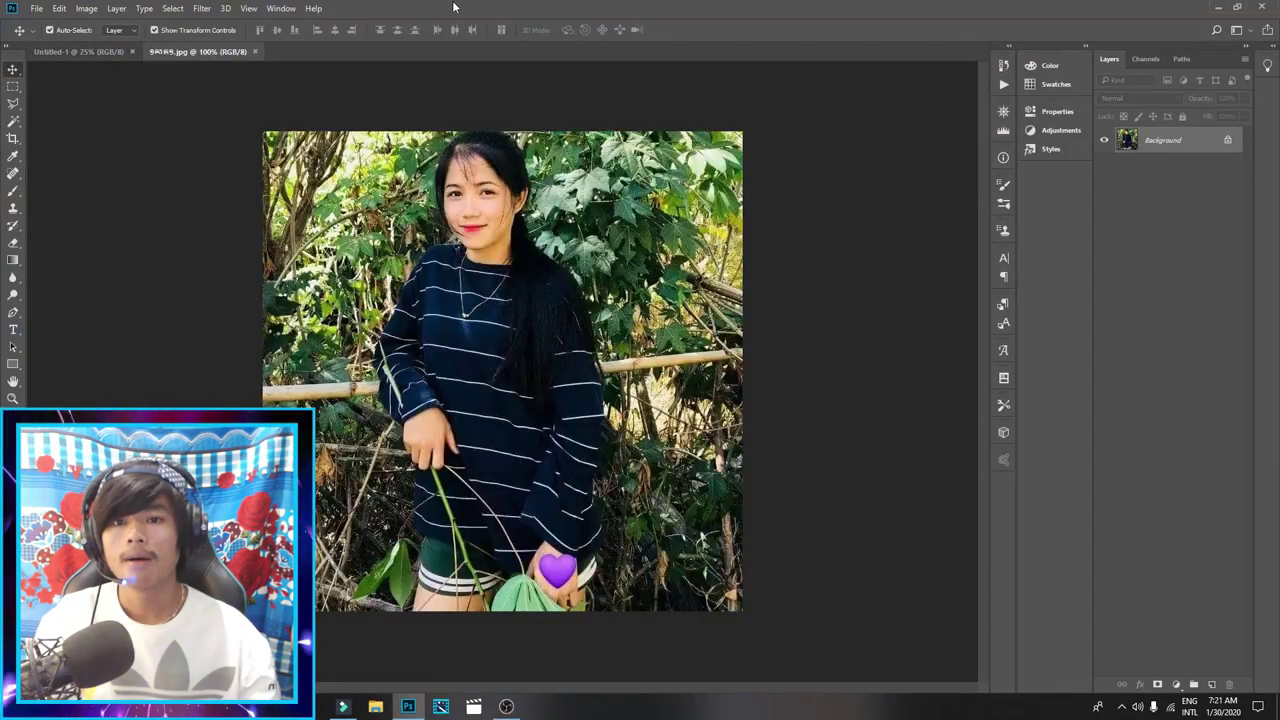
left_click_drag(209, 52, 888, 160)
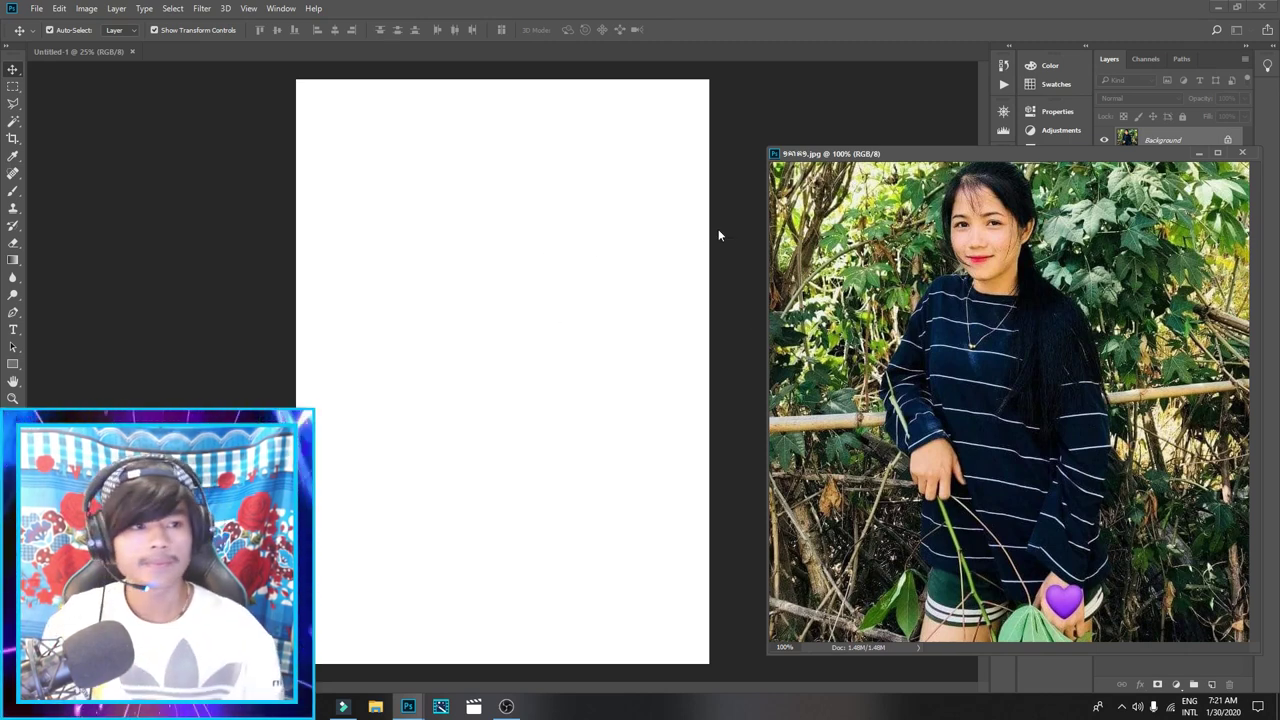
left_click(1220, 10)
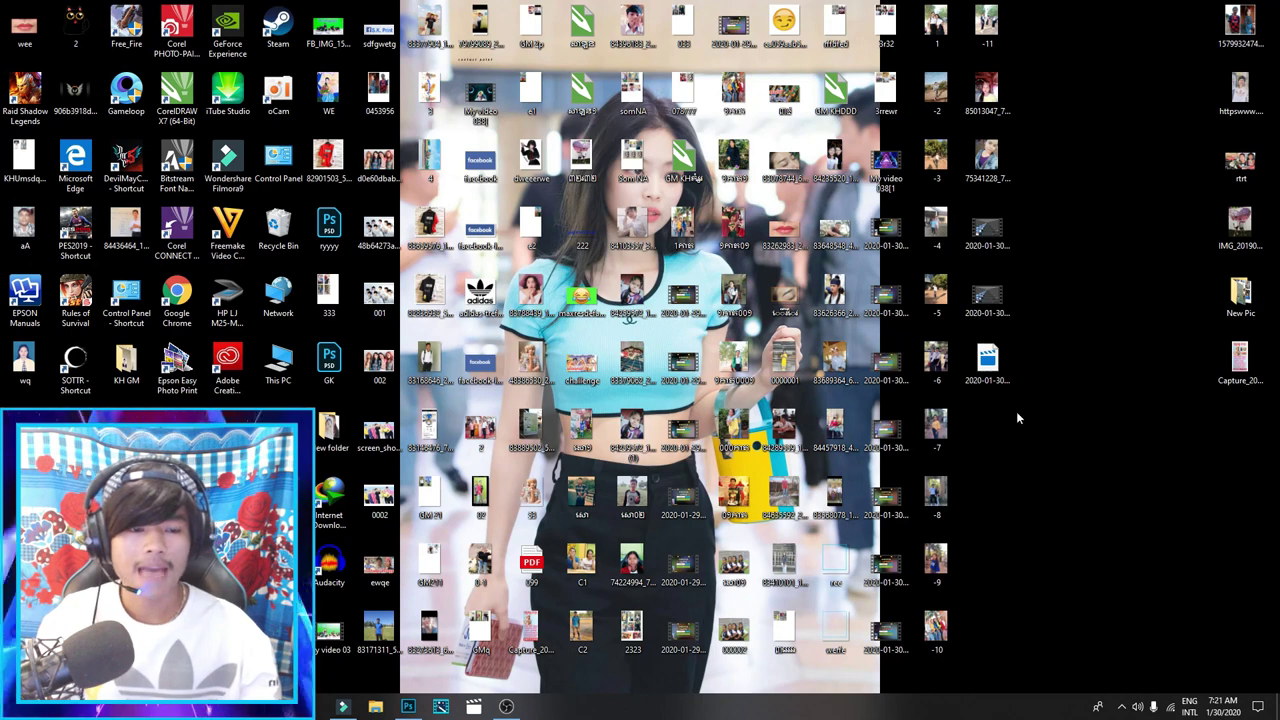
right_click(1055, 411)
left_click(1072, 452)
right_click(1070, 444)
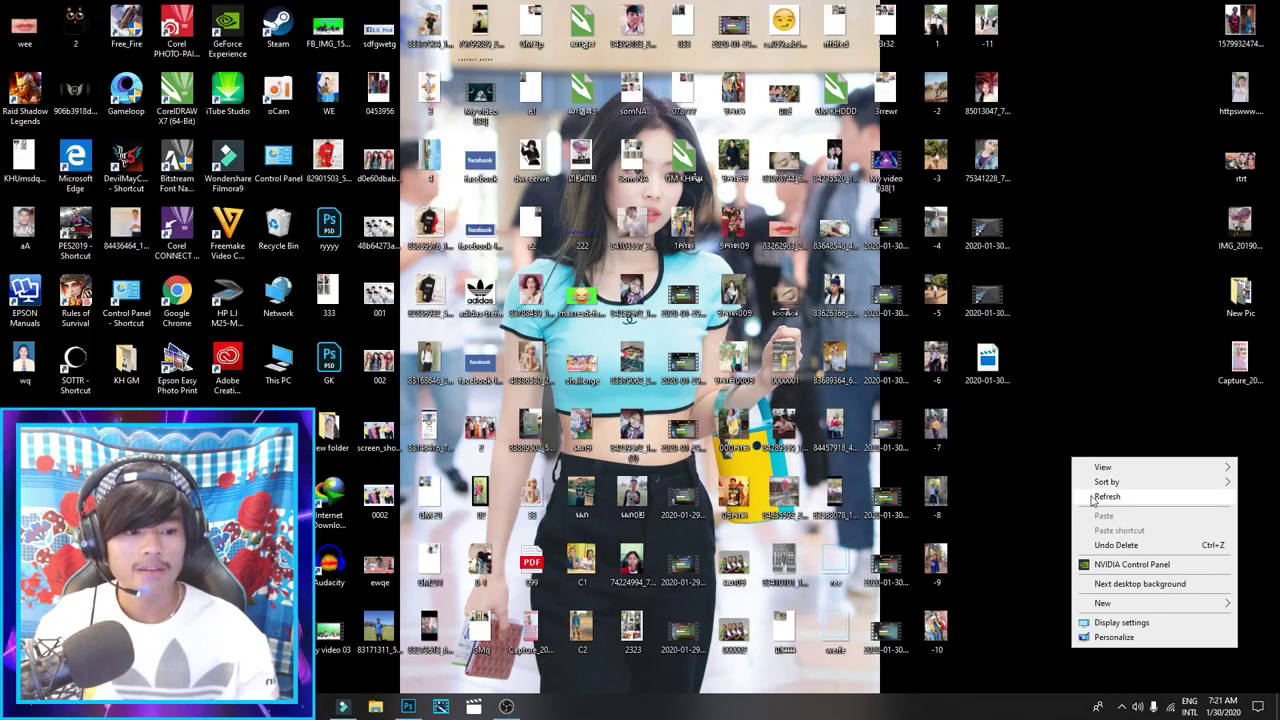
left_click(1088, 488)
right_click(1058, 404)
left_click(1075, 444)
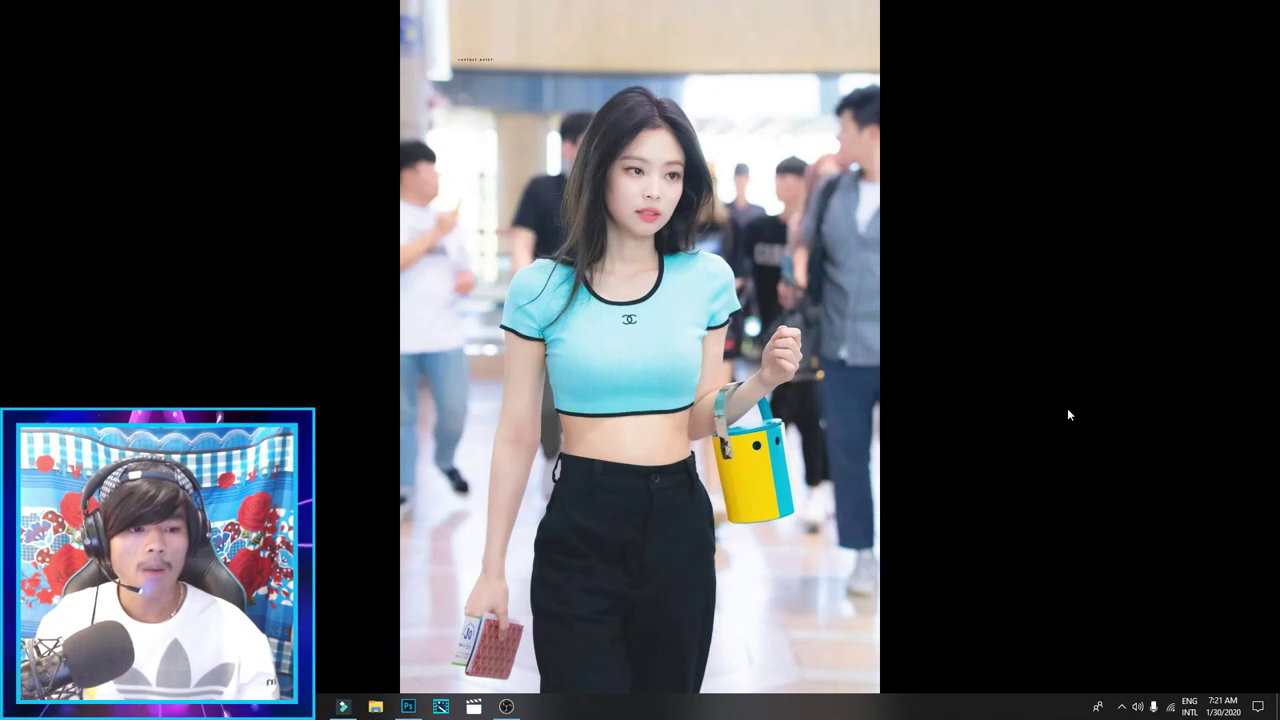
right_click(1067, 408)
left_click(1080, 450)
right_click(1066, 374)
left_click(1080, 412)
right_click(1076, 410)
left_click(1094, 455)
right_click(1094, 448)
left_click(1113, 488)
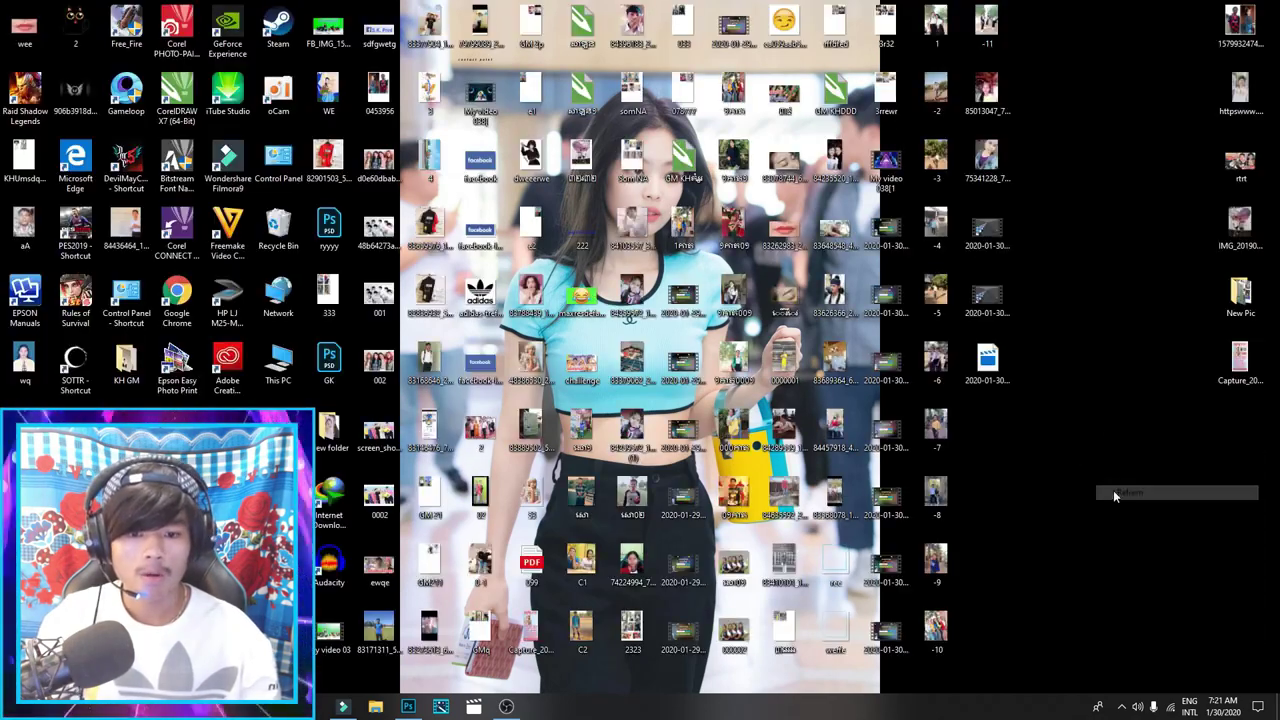
right_click(1077, 388)
left_click(1112, 432)
right_click(1106, 431)
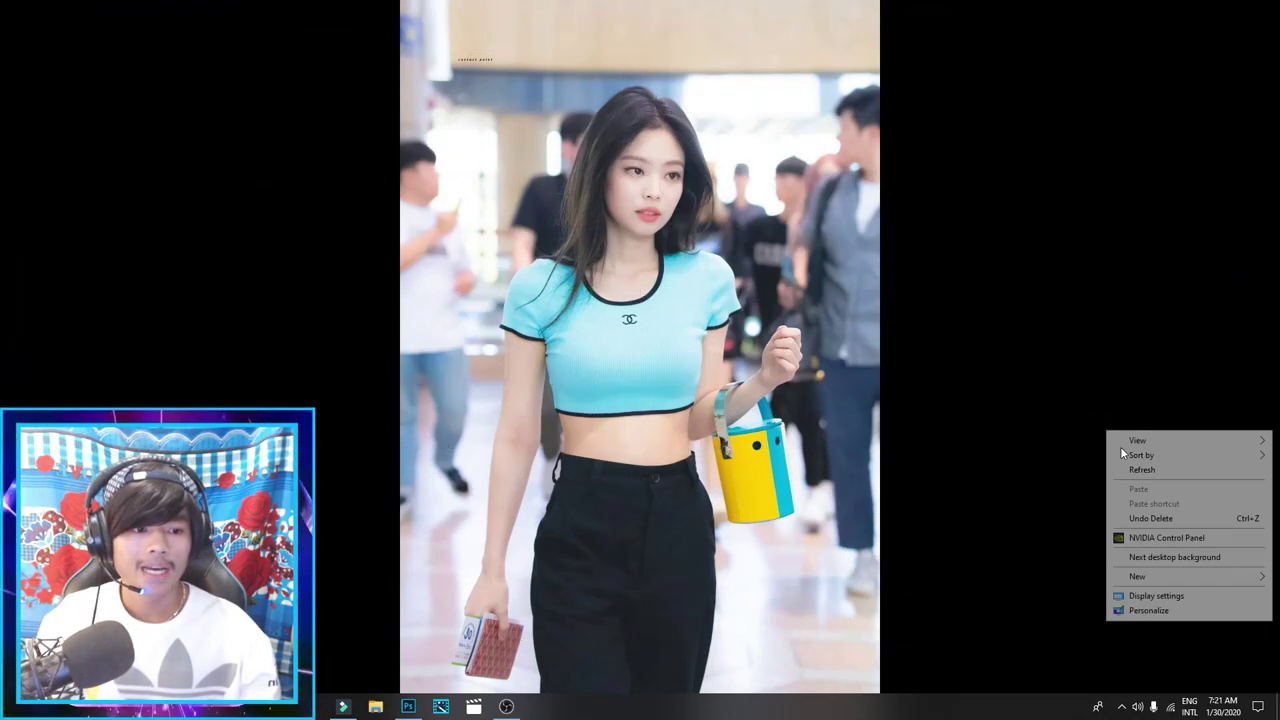
left_click(1128, 470)
right_click(1112, 462)
left_click(1140, 500)
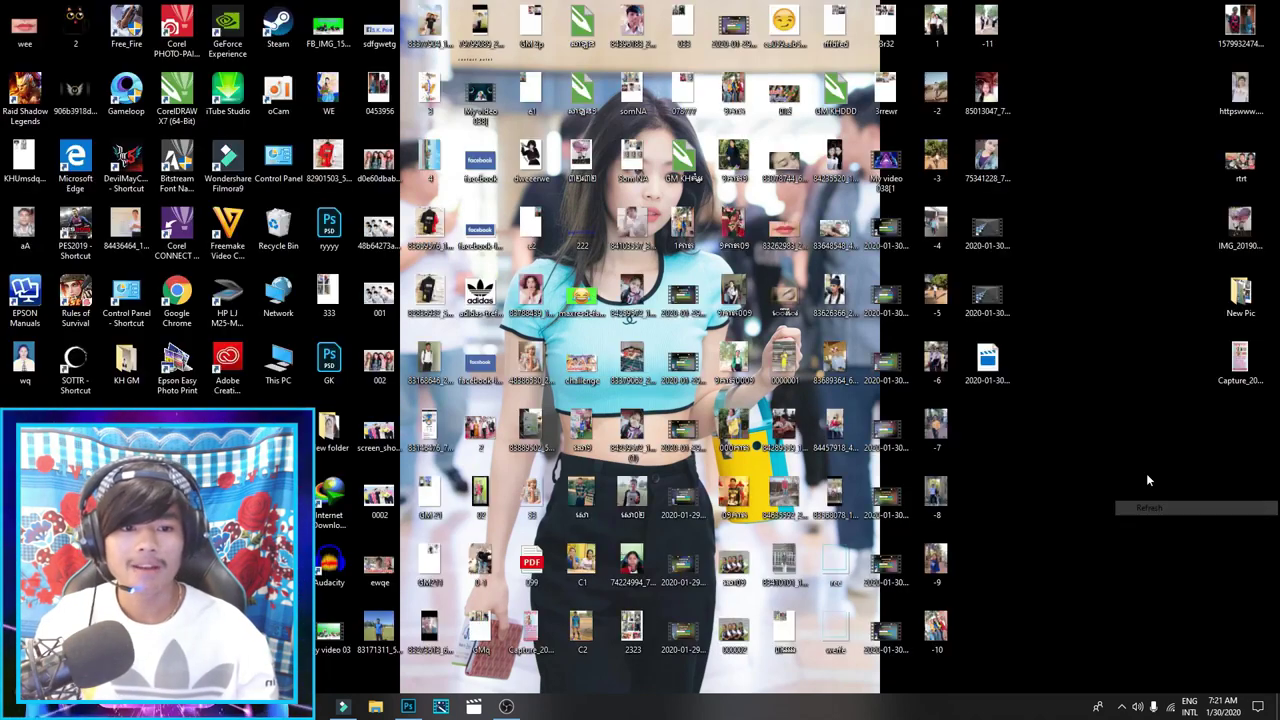
right_click(1114, 473)
left_click(1135, 514)
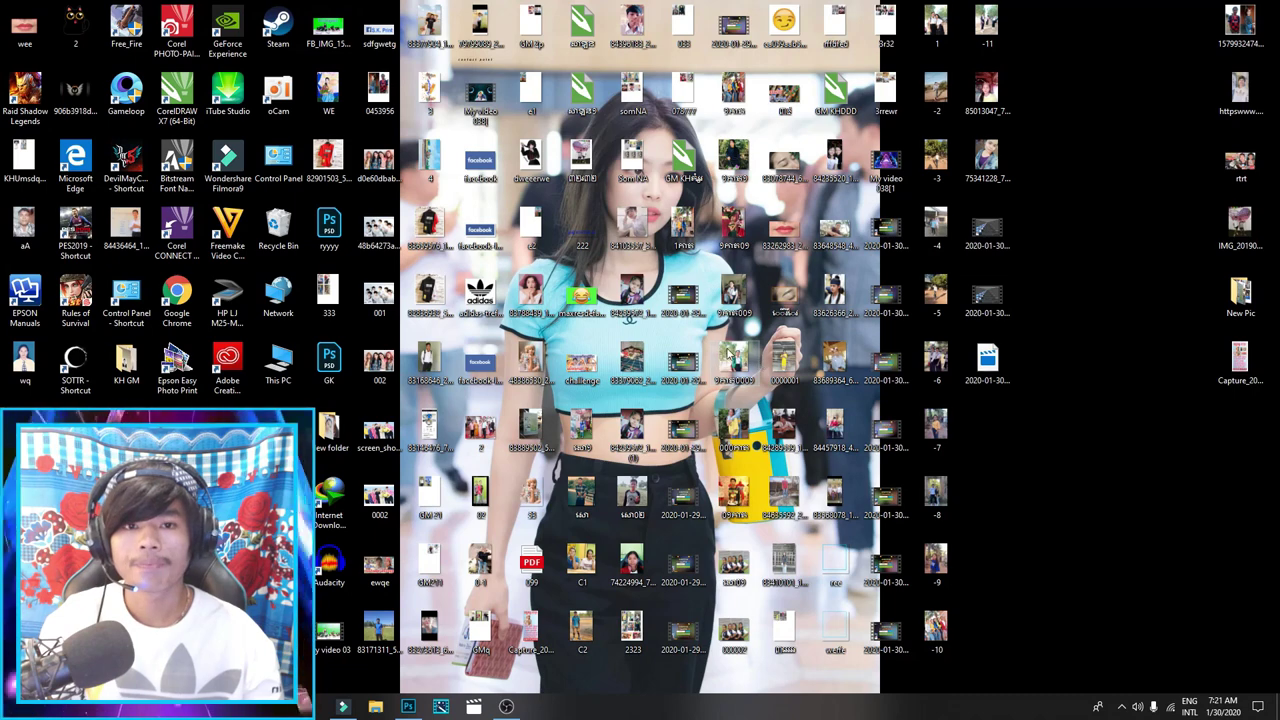
View somNA.jpg from the desktop as a sample photo sheet, and close the viewer
double_click(621, 75)
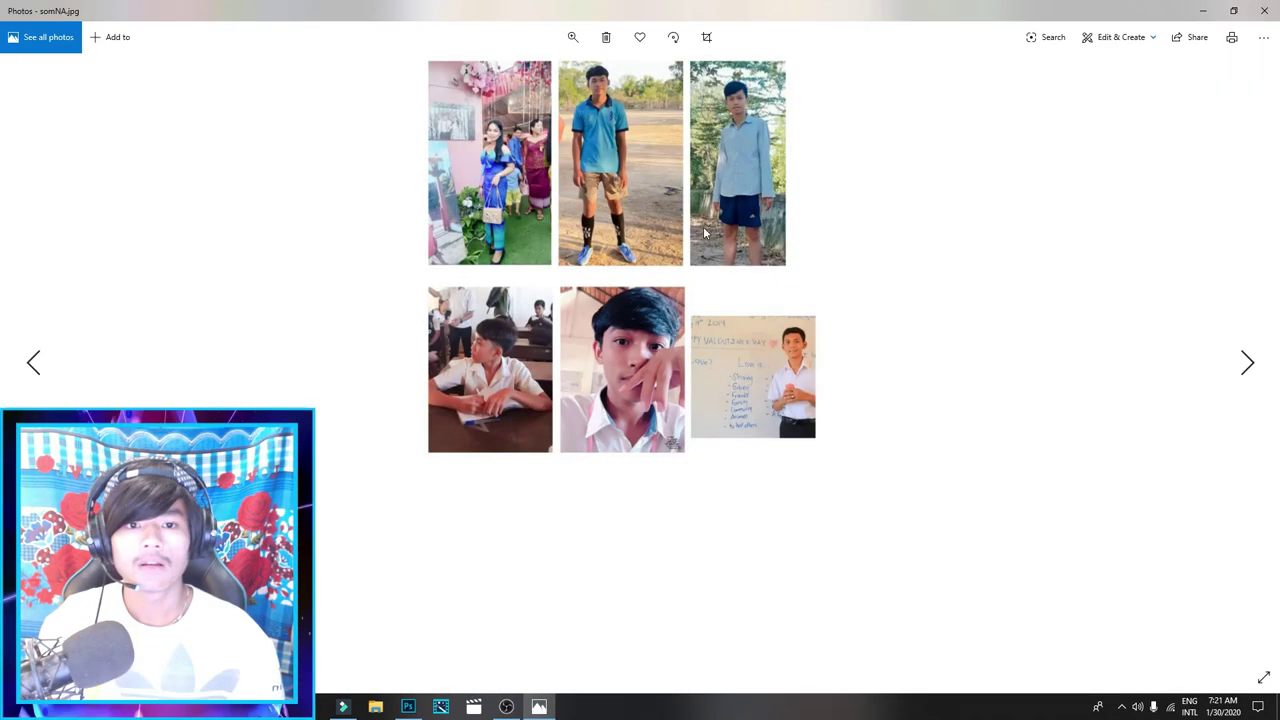
left_click(1262, 12)
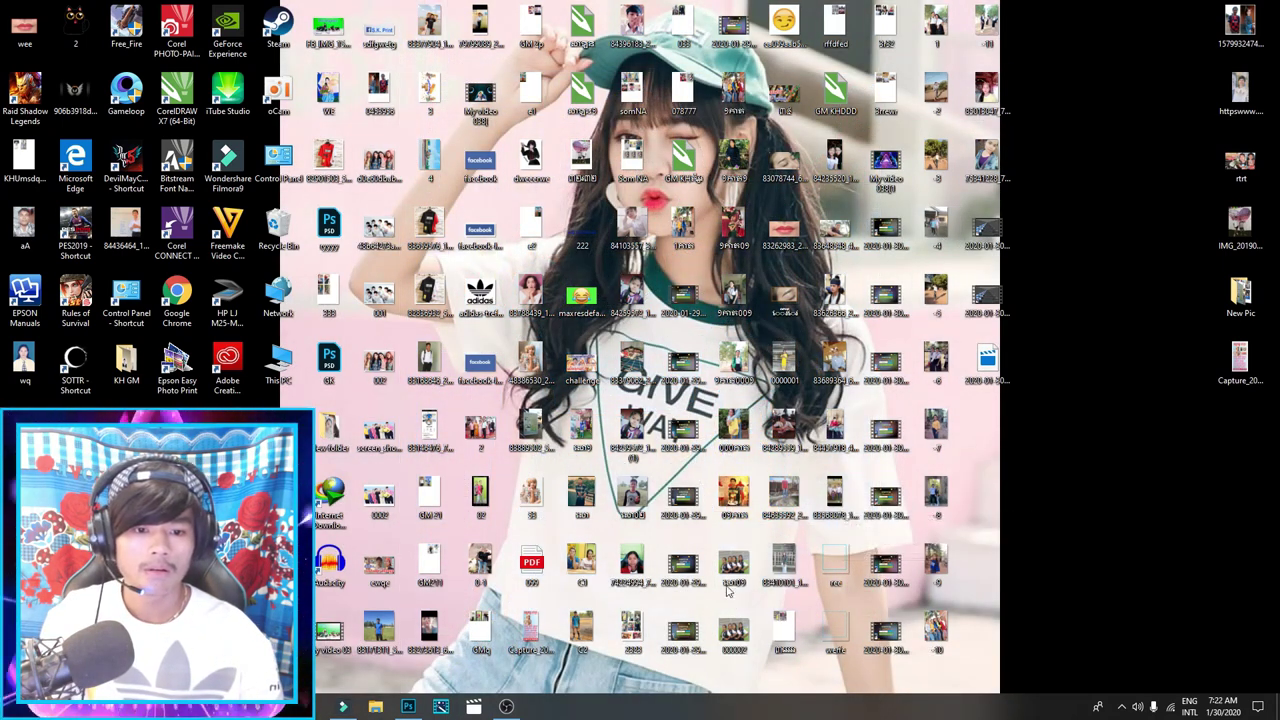
Open 2323.jpg from the desktop in Photoshop and float it in its own window beside the striped-sweater photo
left_click_drag(631, 630, 954, 300)
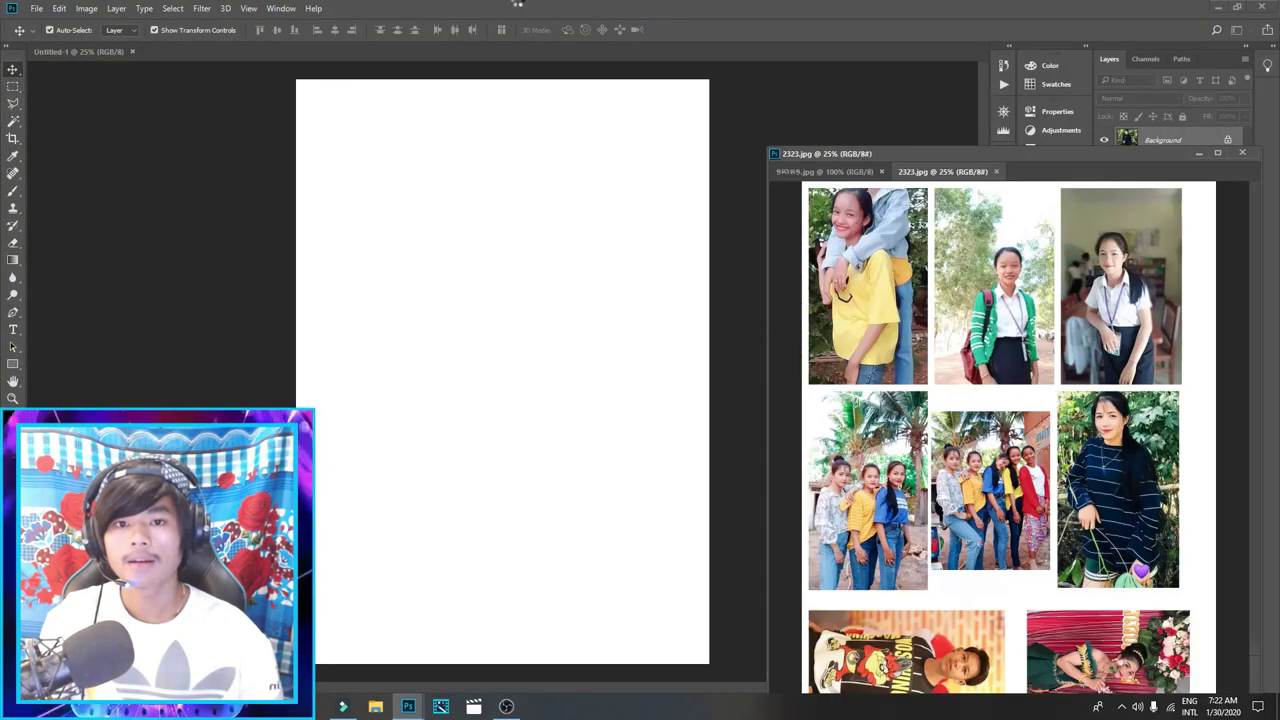
left_click_drag(935, 177, 276, 154)
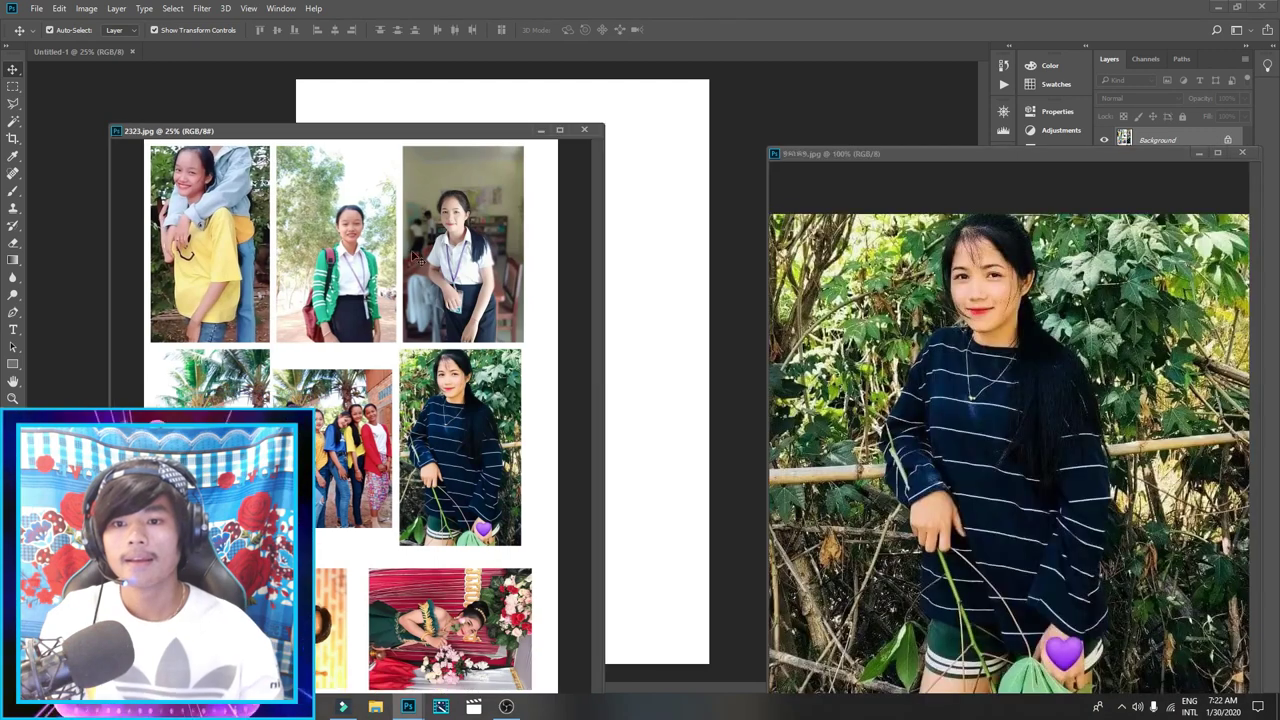
left_click_drag(388, 141, 366, 114)
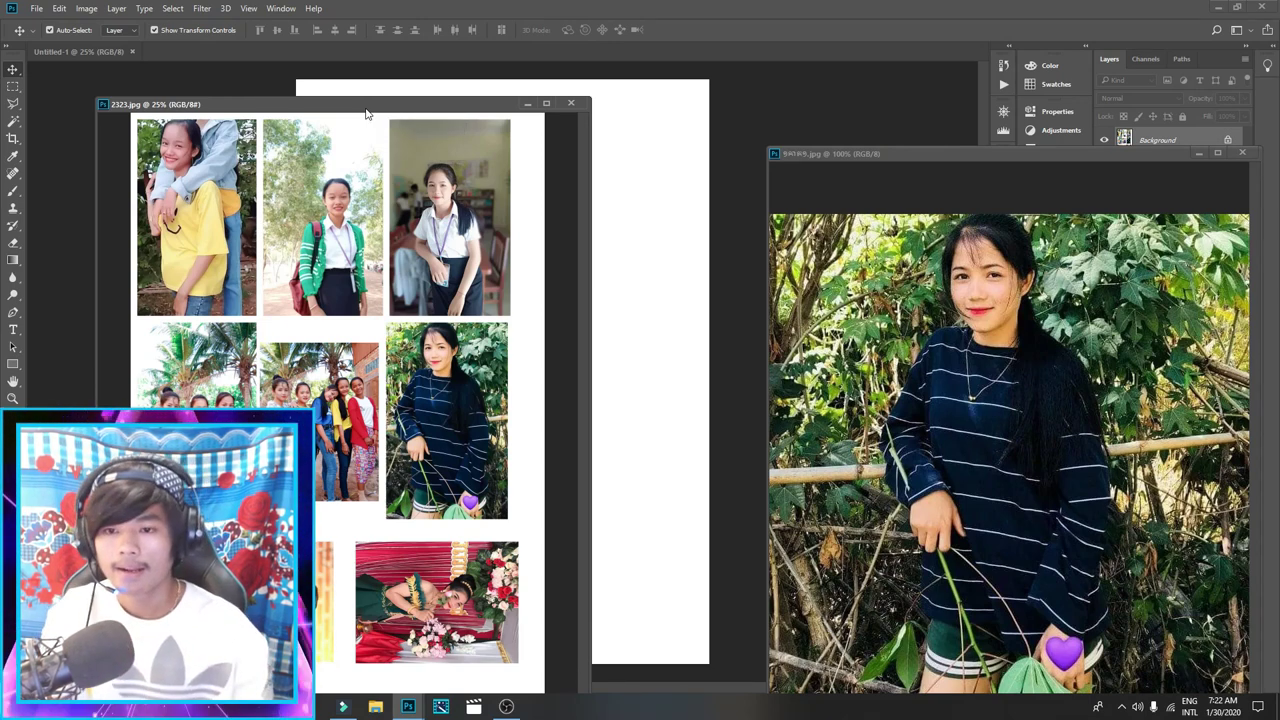
left_click_drag(380, 112, 397, 96)
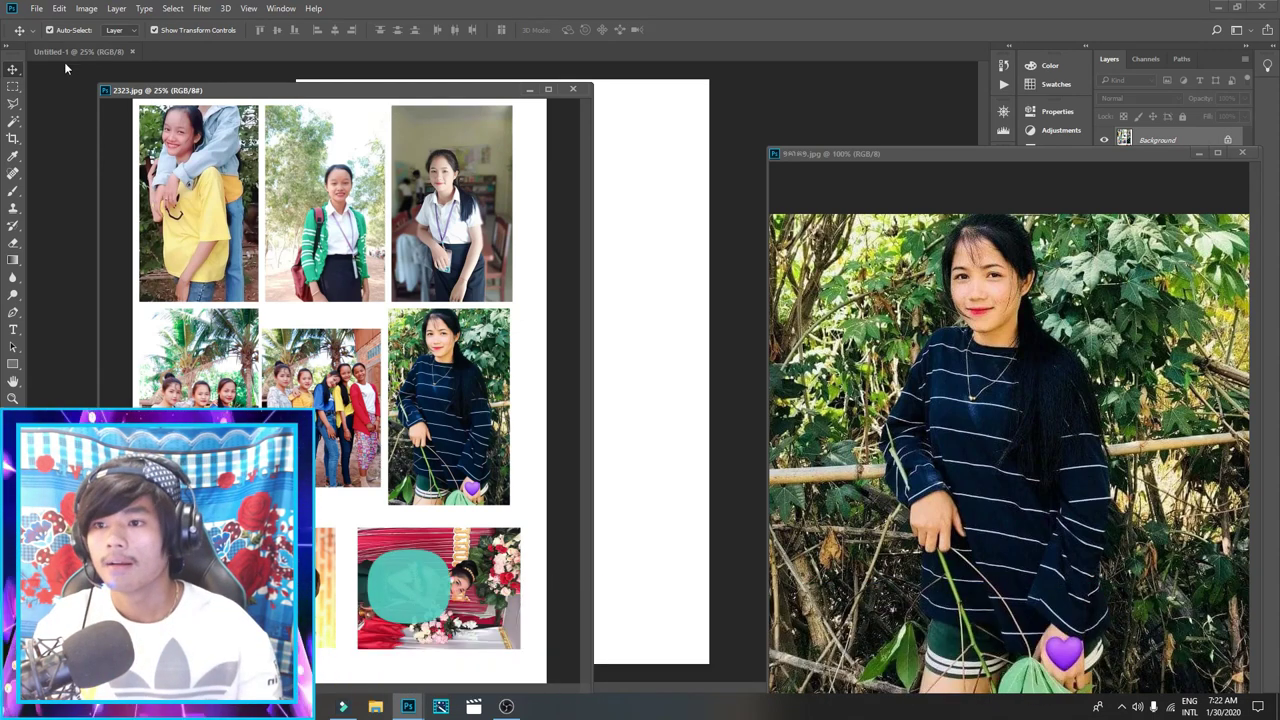
Copy the striped-sweater photo into 2323.jpg as a new layer and align it over the last photo in the first row
left_click_drag(972, 372, 450, 322)
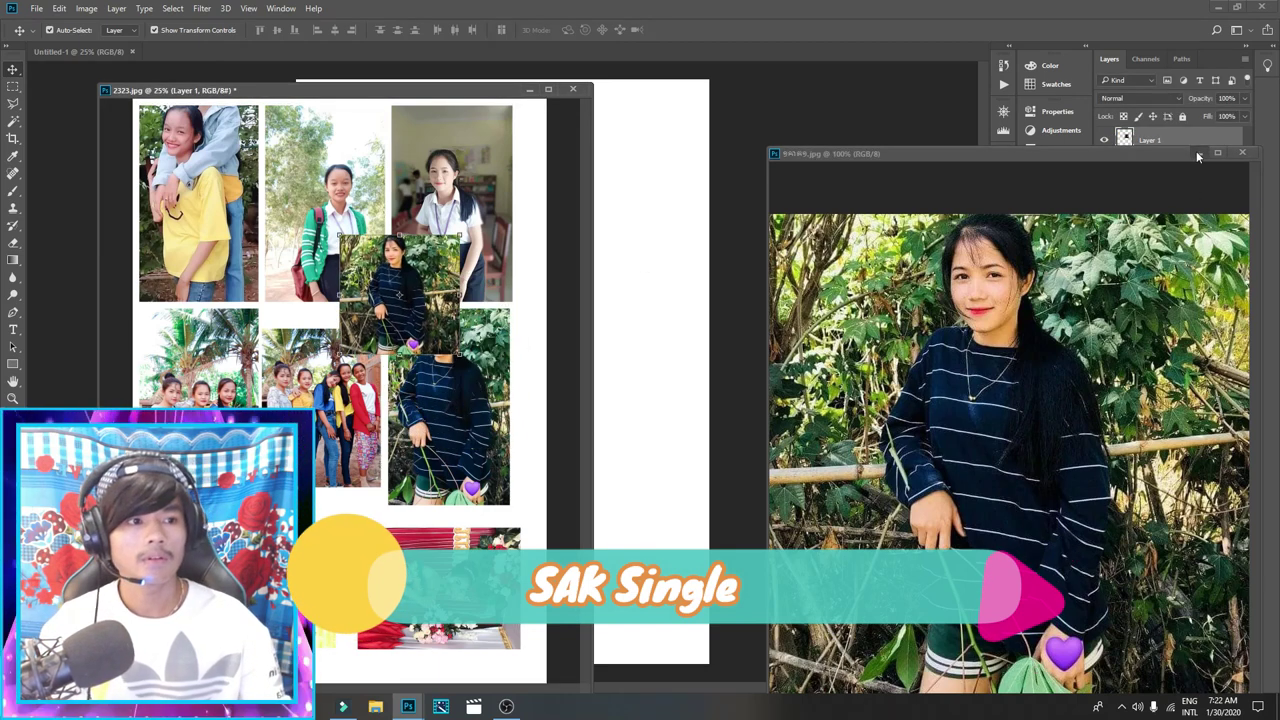
left_click(1198, 154)
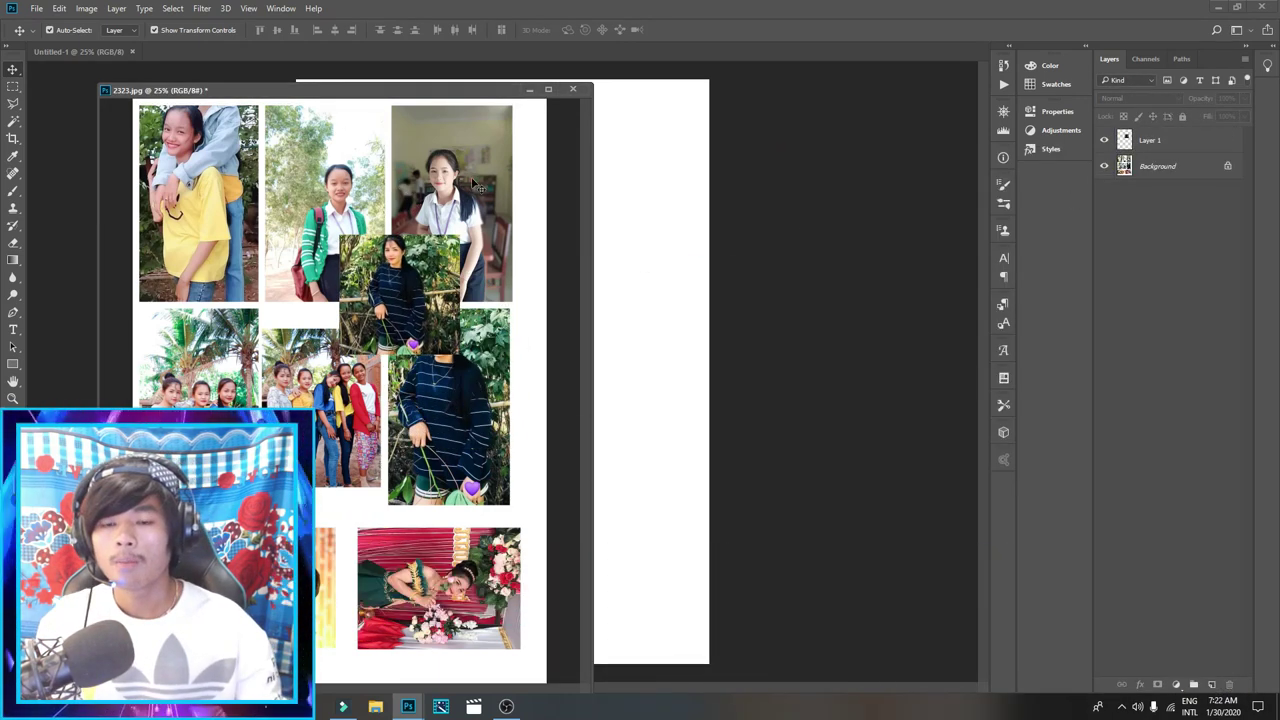
left_click_drag(412, 317, 464, 186)
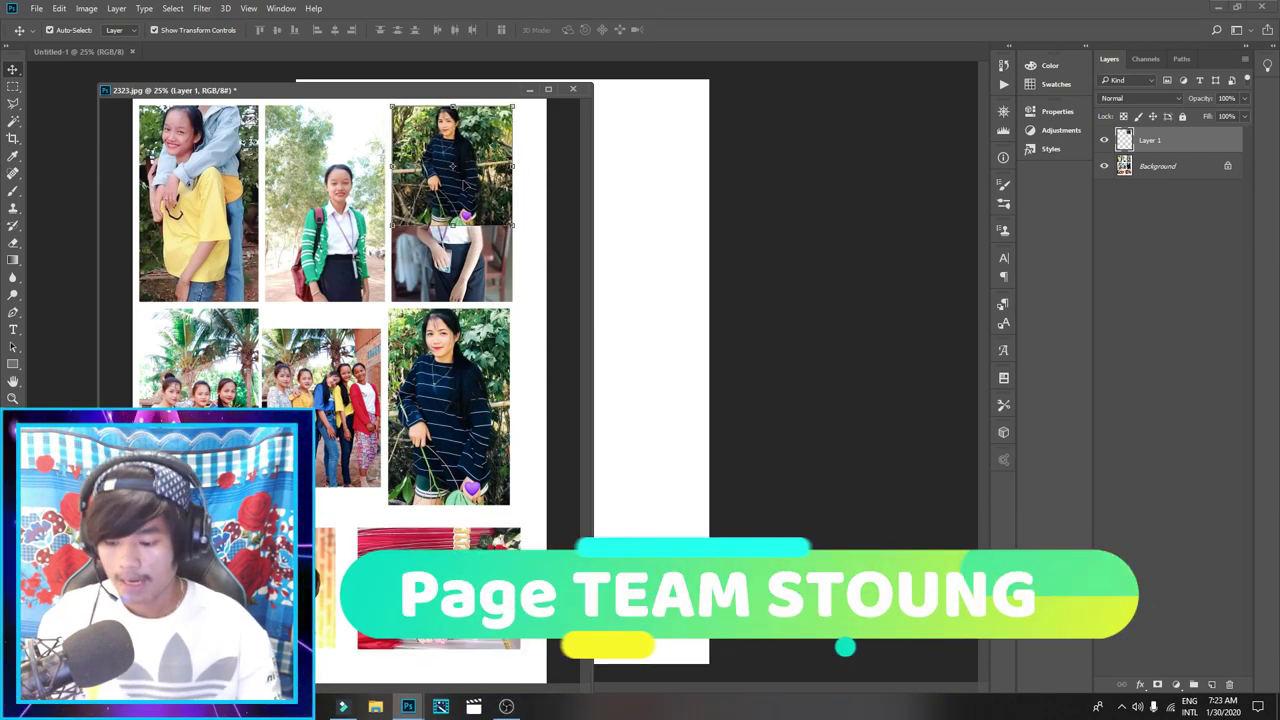
Scale the pasted photo proportionally to about 164% and move it over the matching photo in the second row
left_click_drag(509, 226, 568, 328)
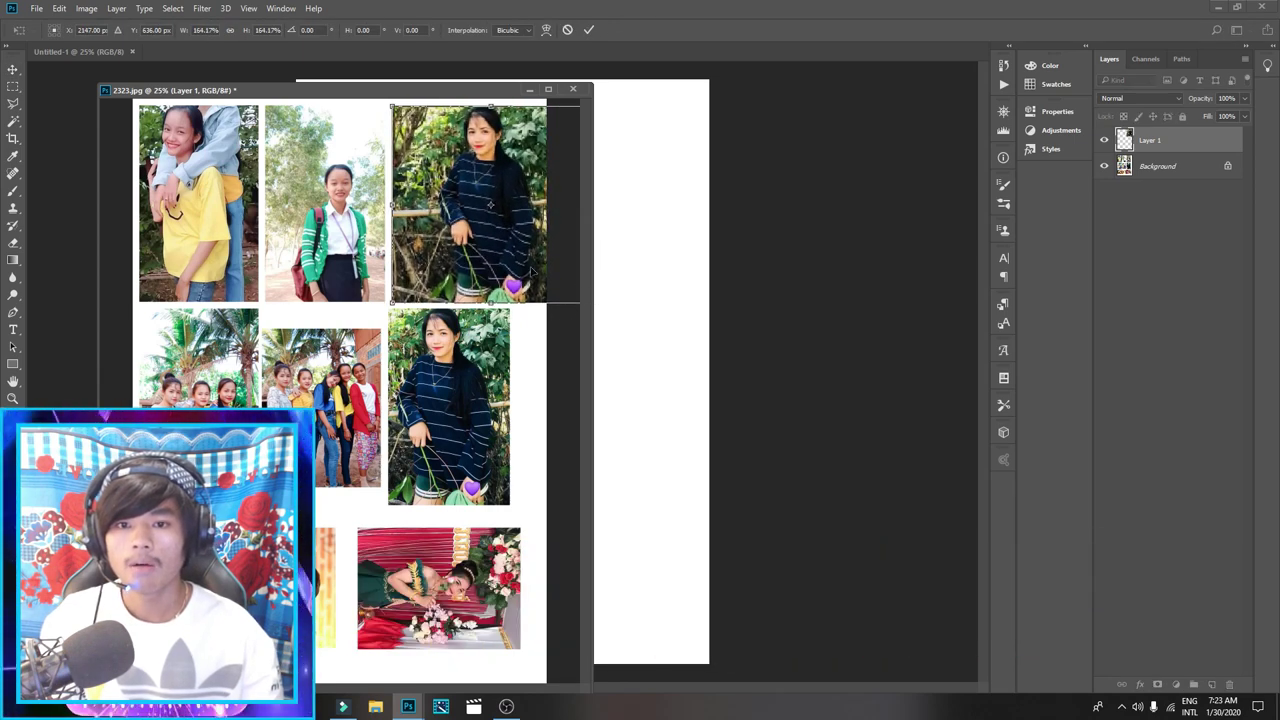
key("Return")
left_click_drag(500, 220, 458, 417)
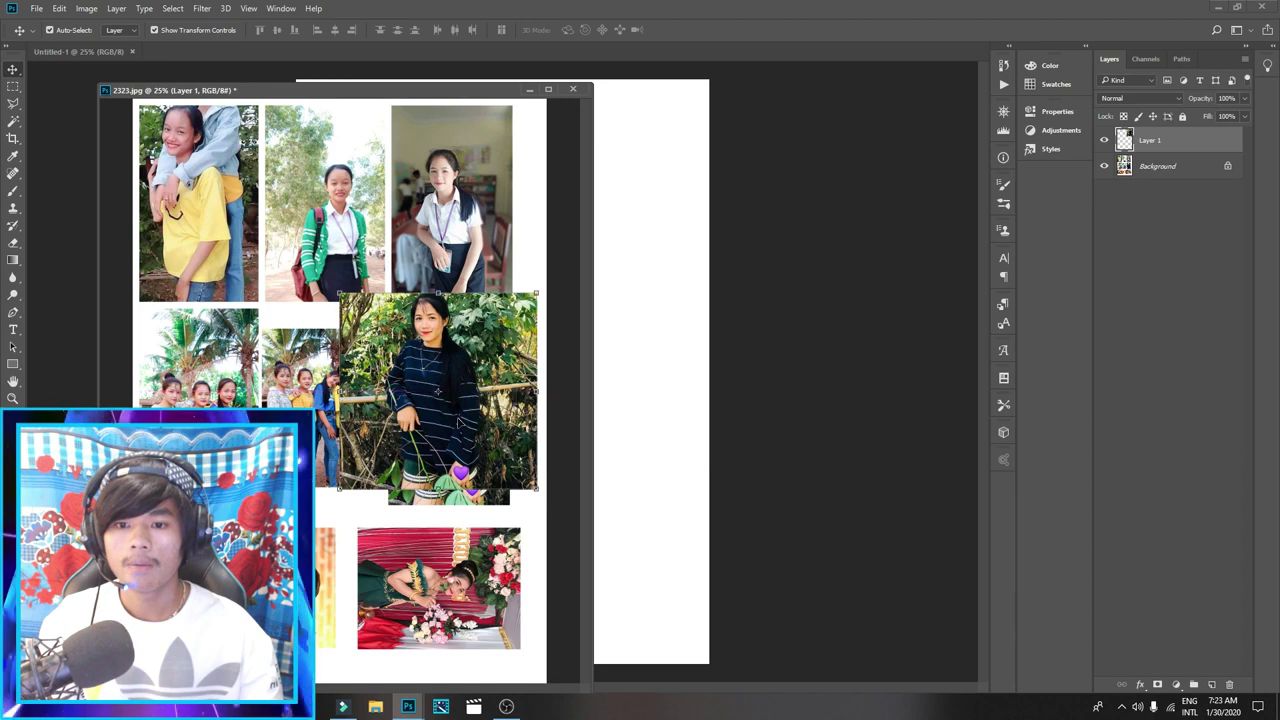
left_click_drag(446, 366, 456, 366)
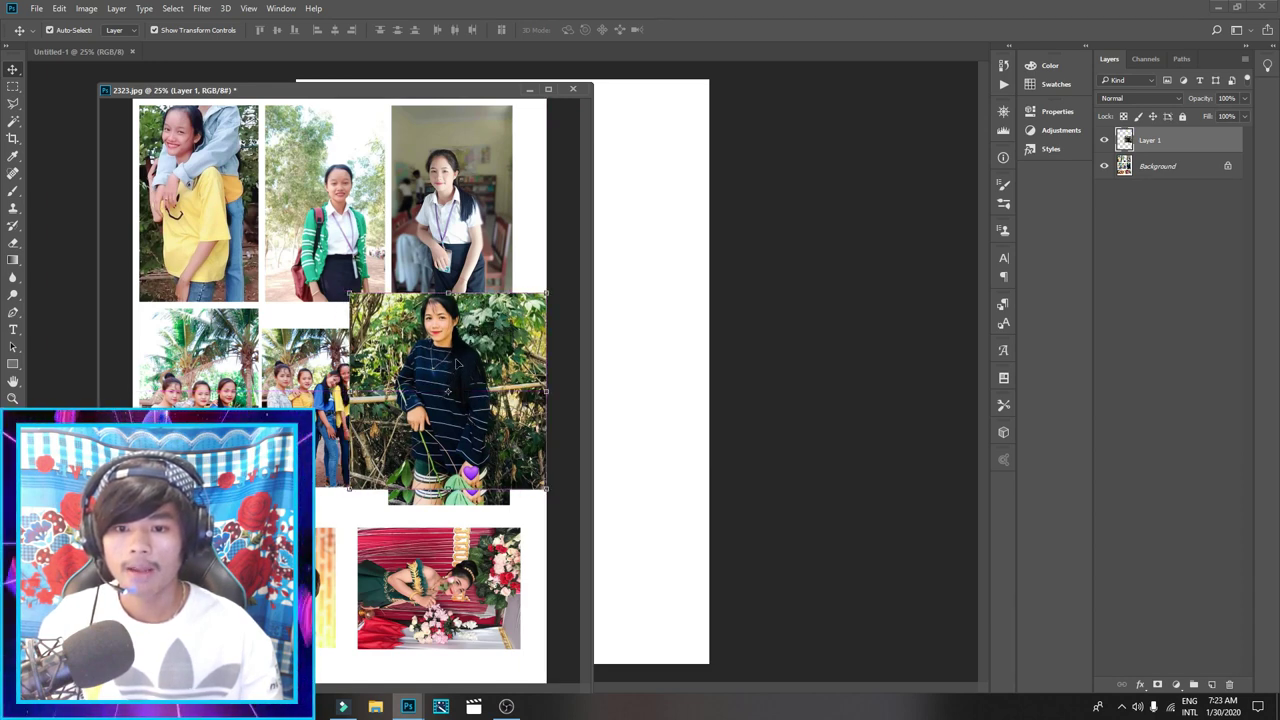
Trim both sides of the pasted photo to the width of its slot by deleting rectangular marquee selections
left_click(13, 86)
left_click_drag(312, 243, 392, 575)
key("Delete")
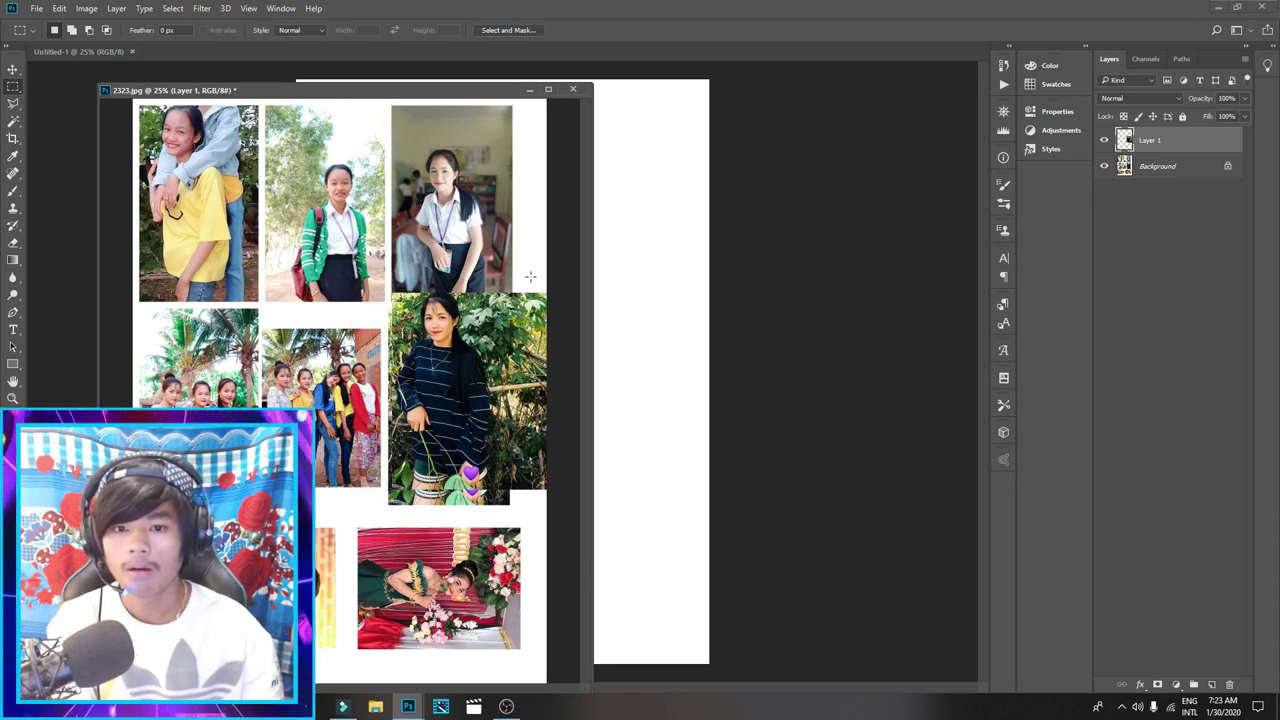
left_click_drag(512, 270, 631, 582)
left_click_drag(536, 332, 527, 369)
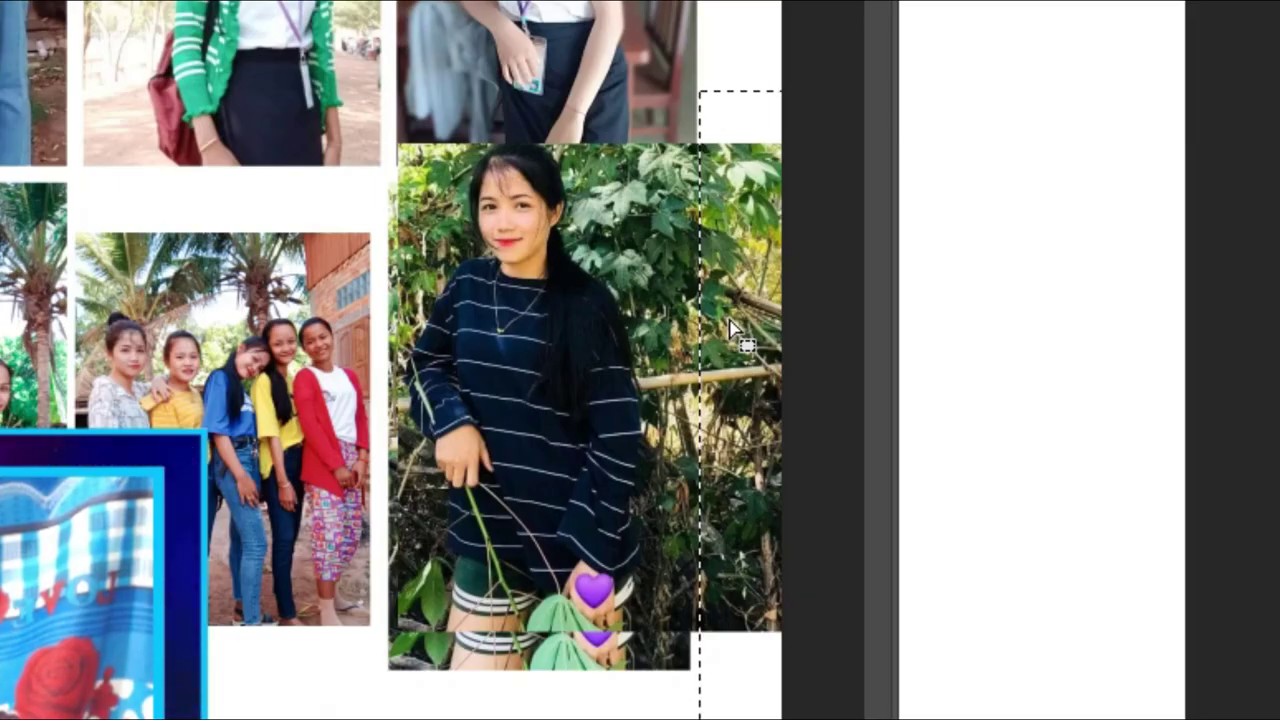
key("Delete")
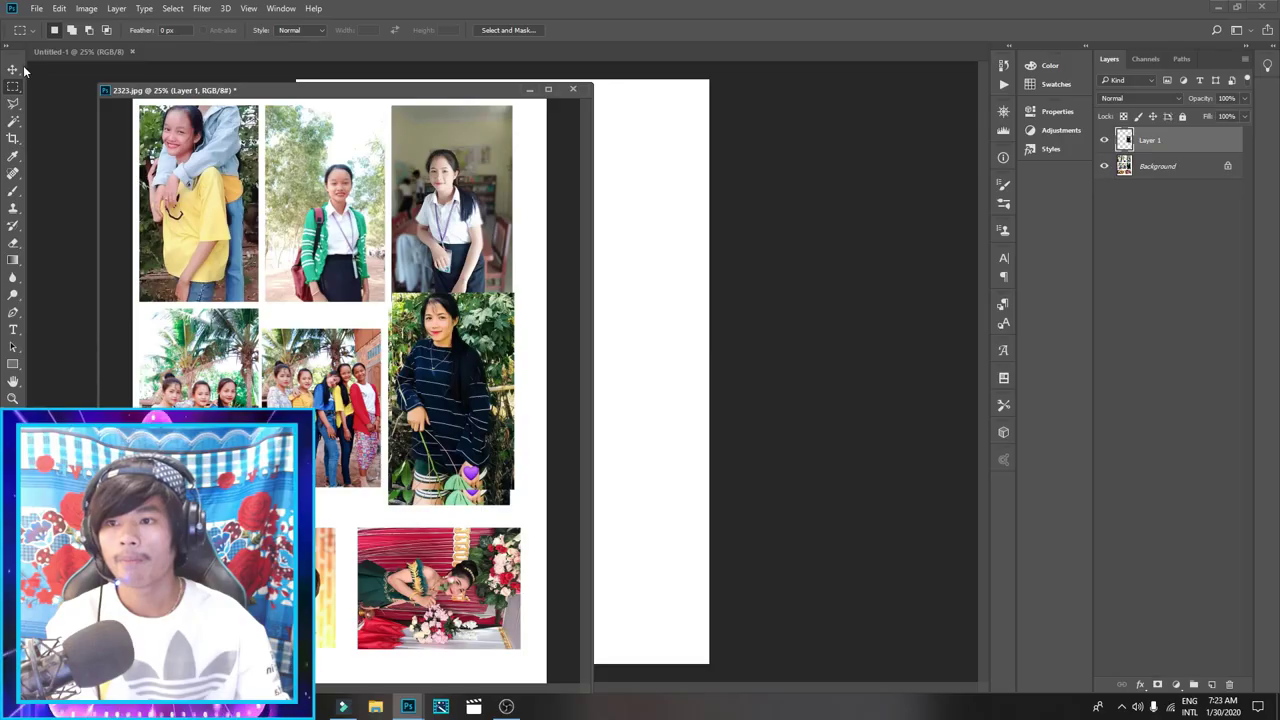
key("v")
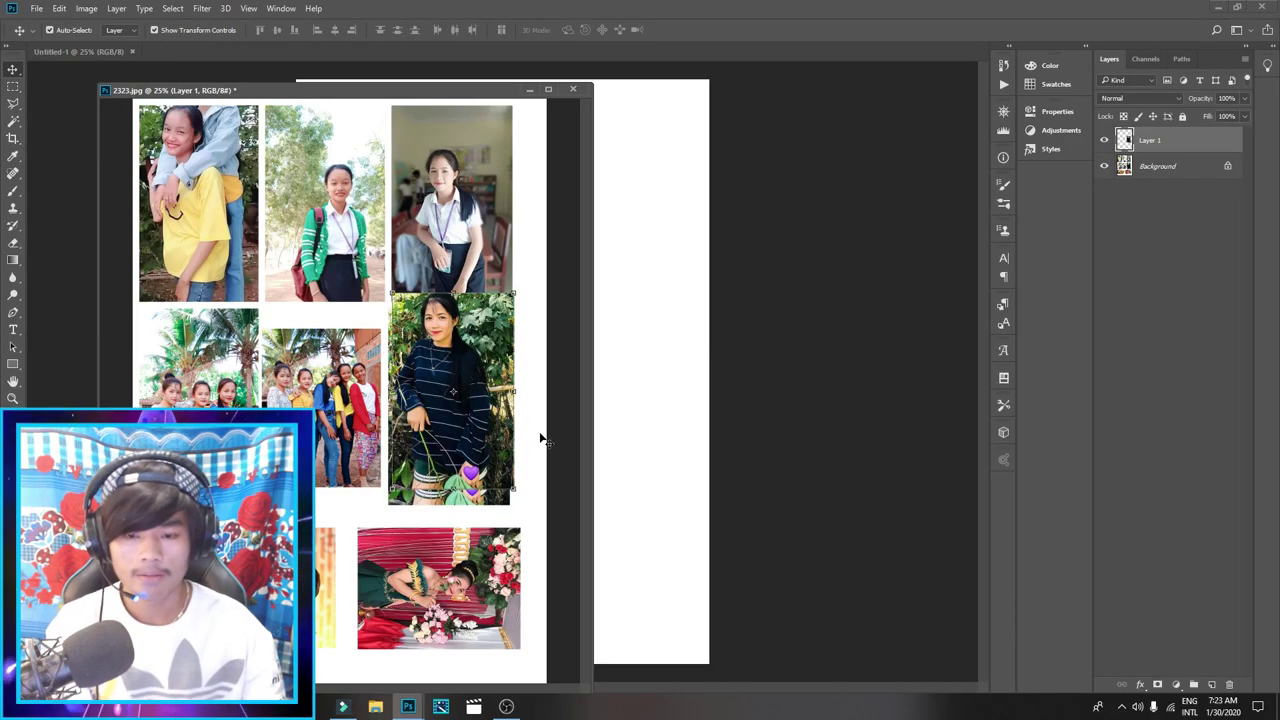
Fill the Background layer of 2323.jpg with white and move the striped-sweater photo into the page's top-left corner
left_click(540, 467)
left_click(1168, 170)
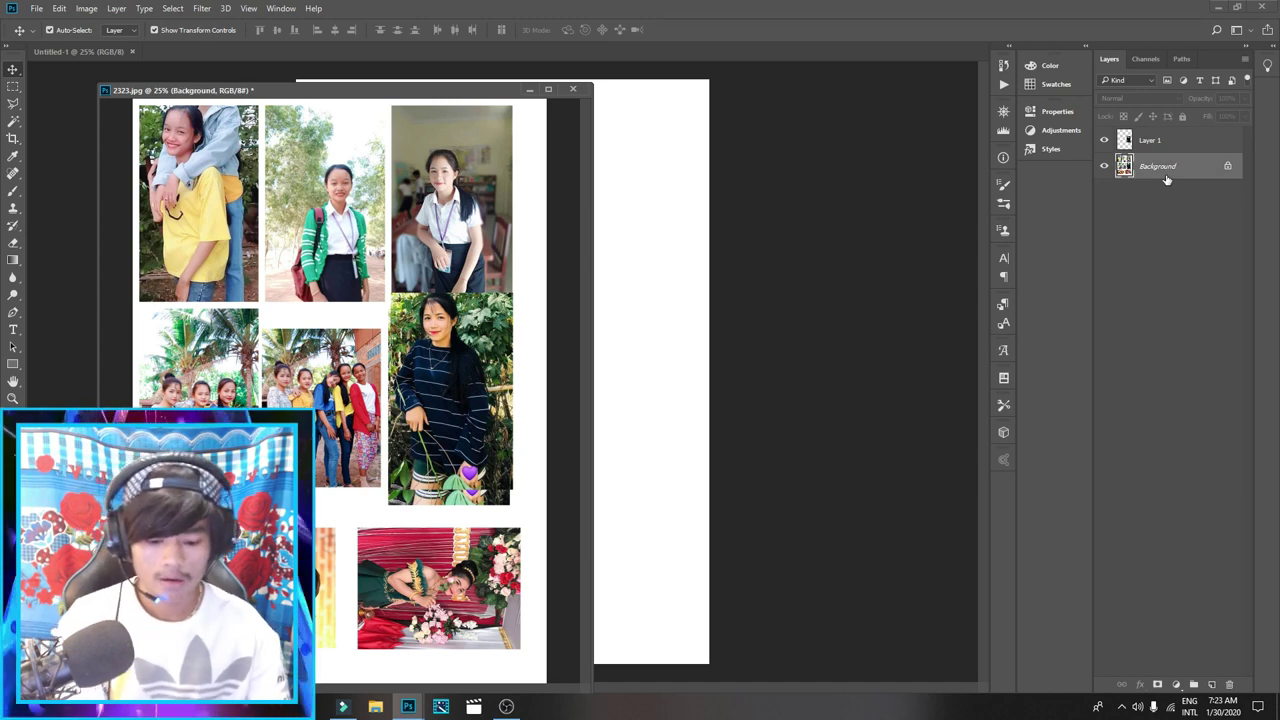
key("ctrl+BackSpace")
left_click_drag(448, 378, 193, 189)
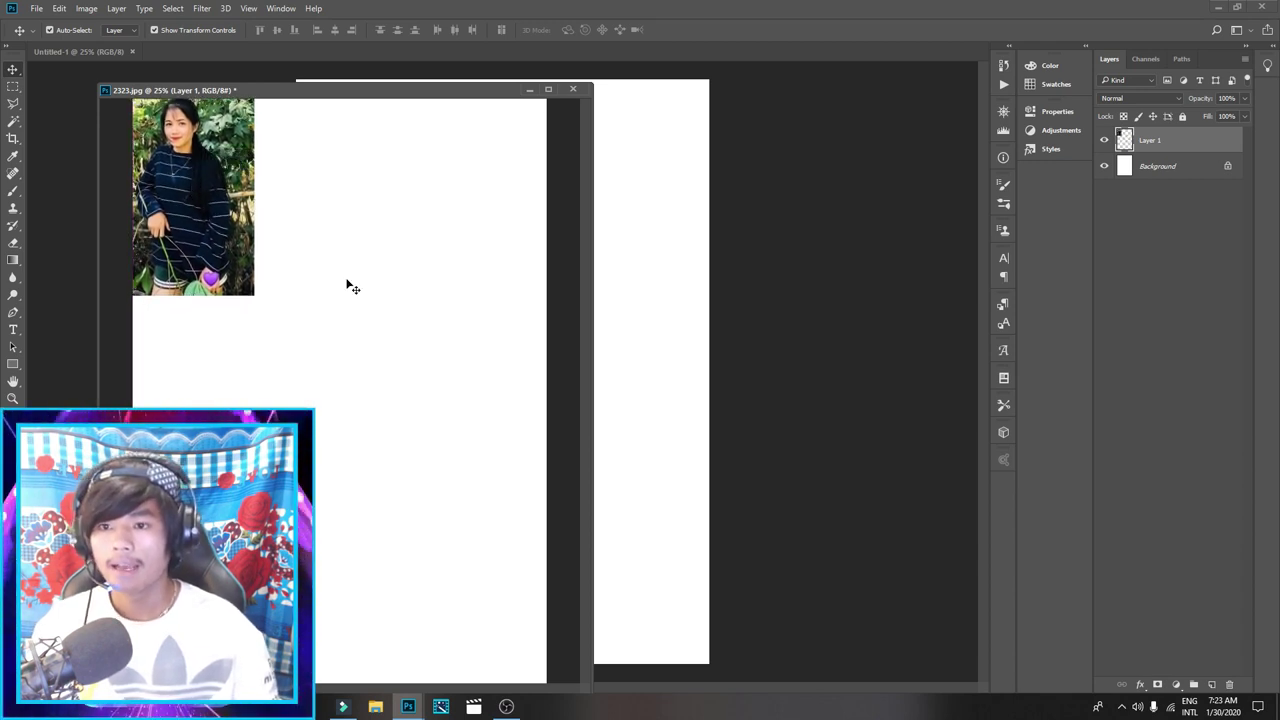
left_click(349, 283)
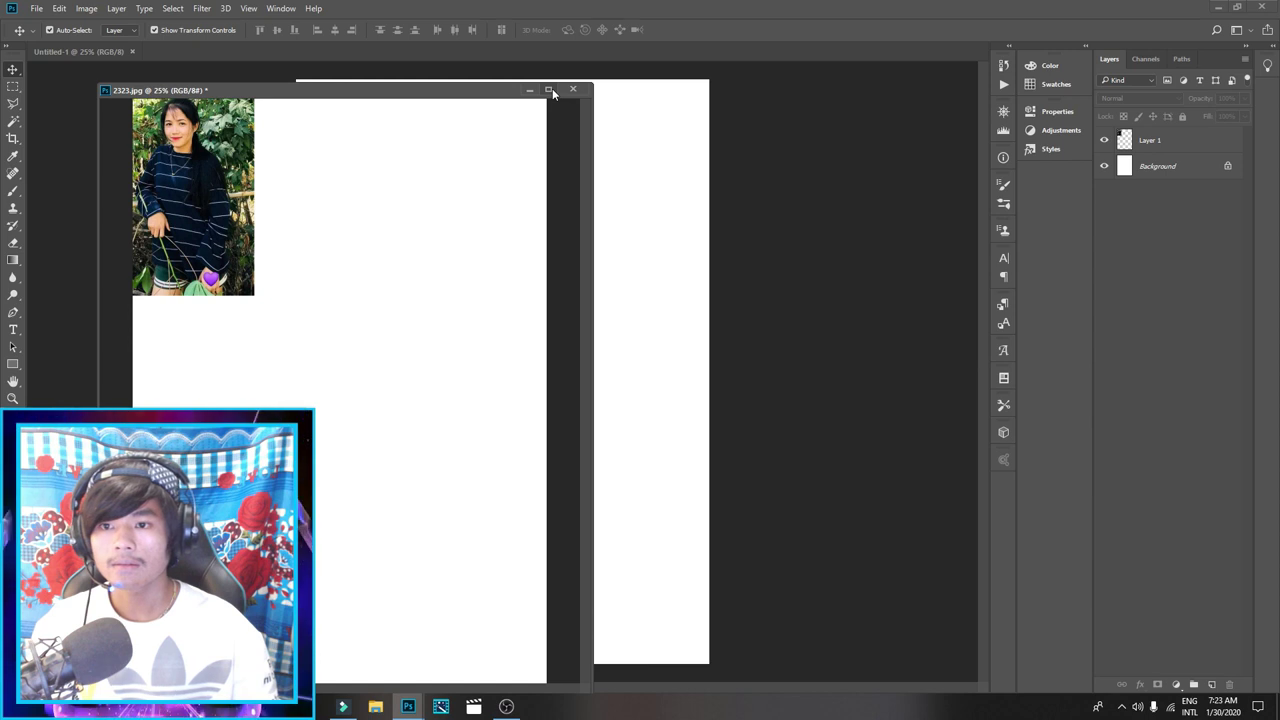
left_click(552, 89)
left_click(1239, 9)
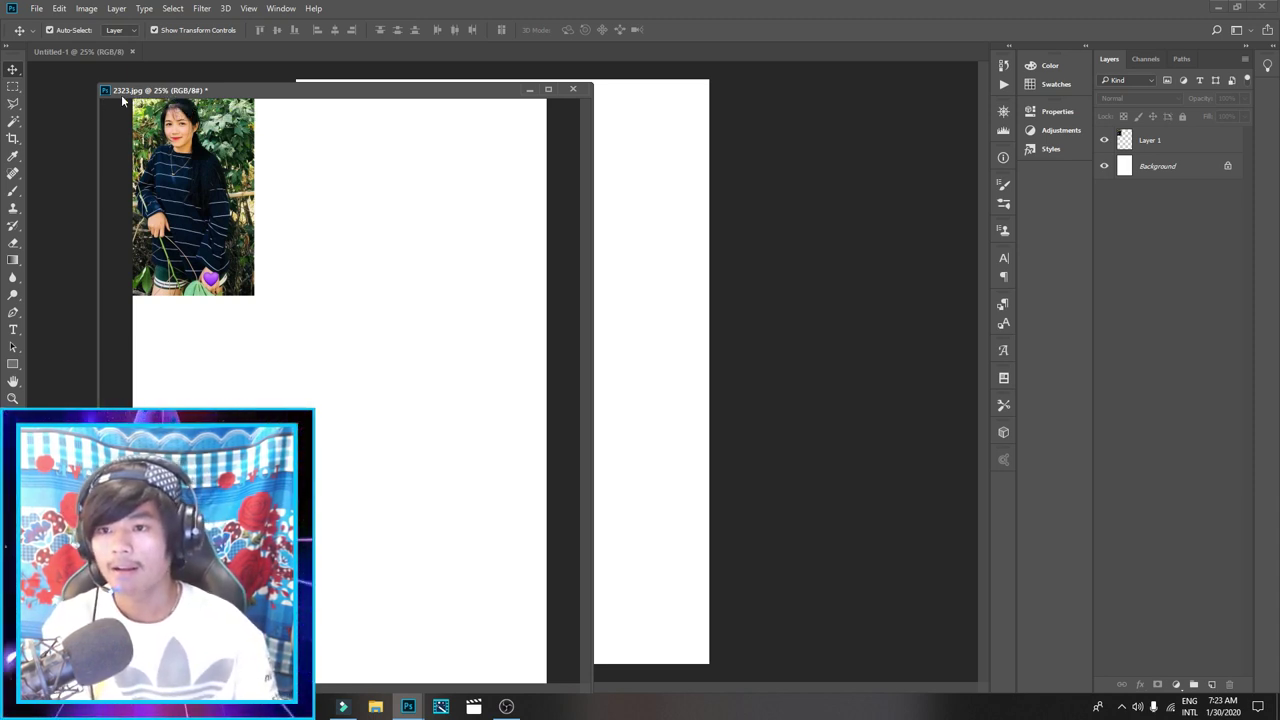
Nudge the striped-sweater photo down and right to leave a narrow white margin along the page's top and left edges
left_click(214, 166)
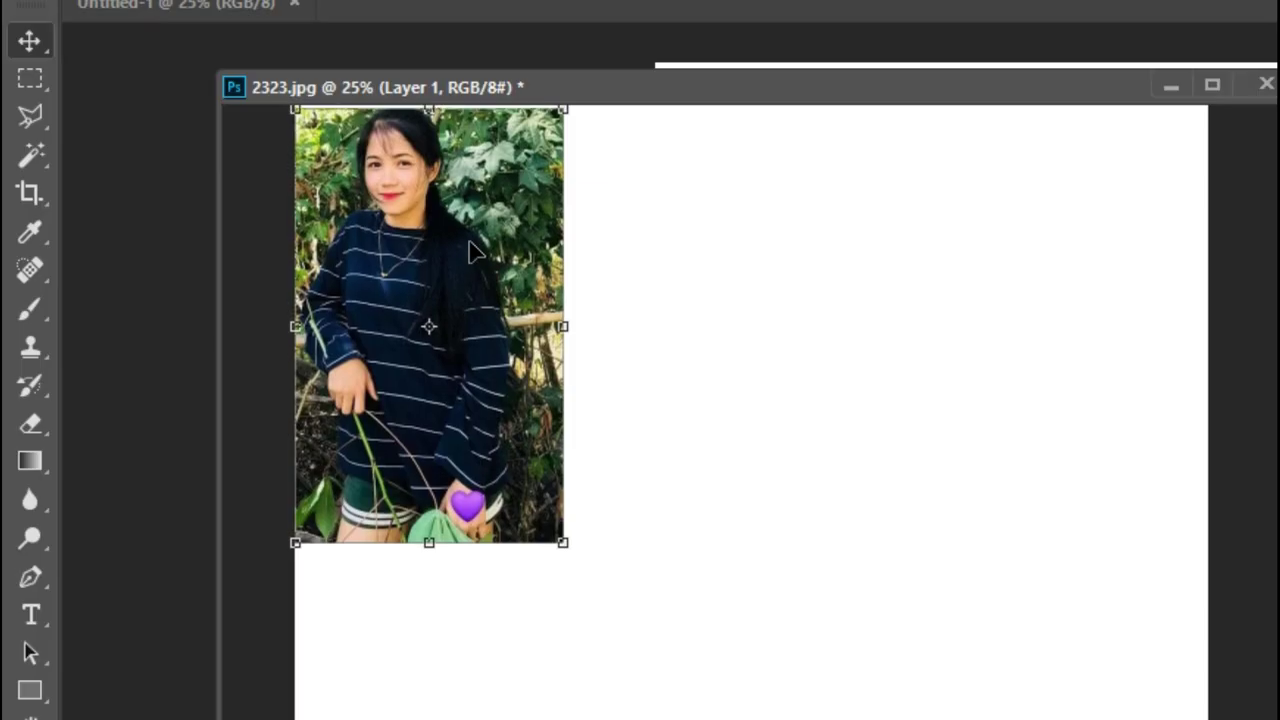
key("Down")
key("Down")
key("Down")
key("Down")
key("Down")
key("Down")
key("Down")
key("Down")
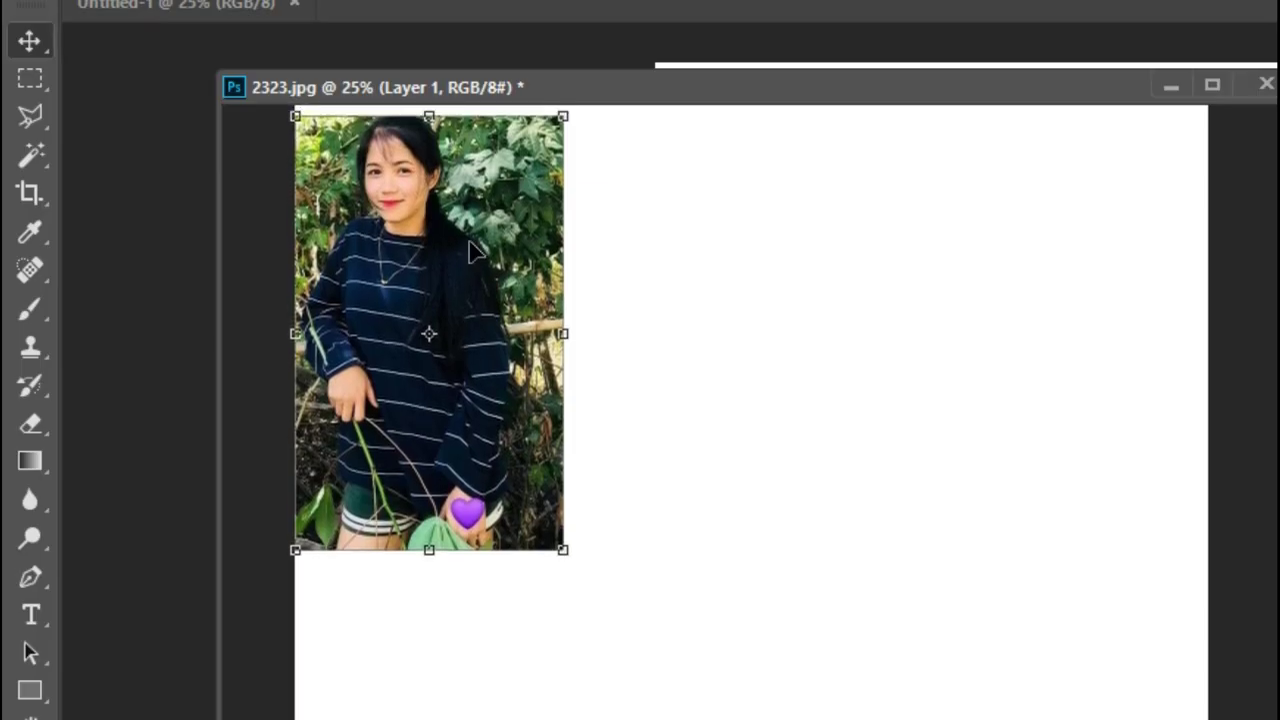
key("Down")
key("Down")
key("Down")
key("Down")
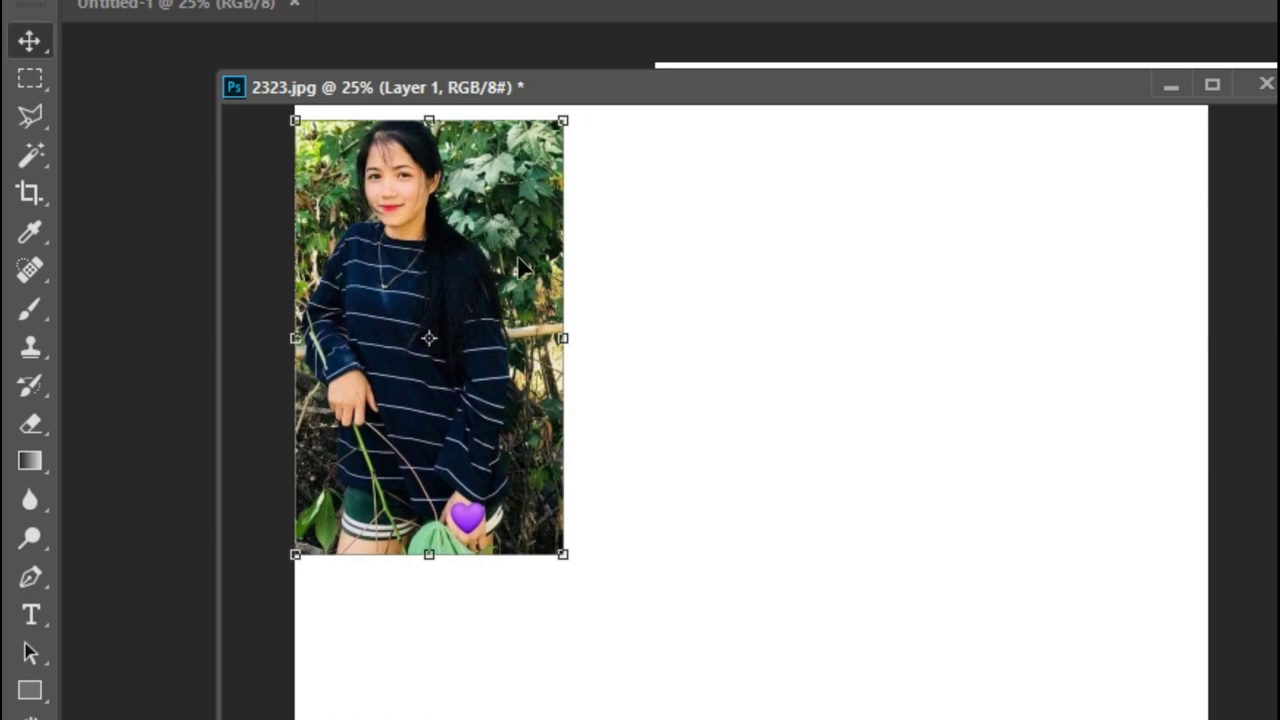
key("Right")
key("Right")
key("Right")
key("Right")
key("Right")
key("Right")
key("Right")
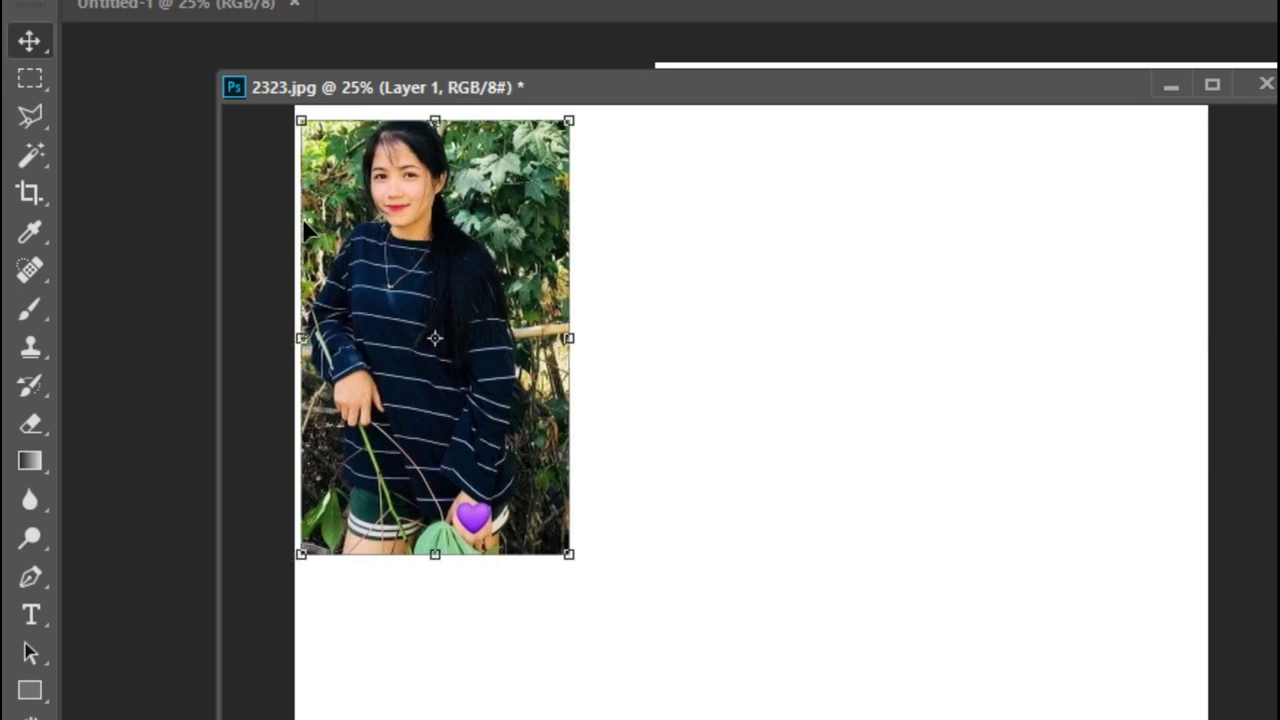
key("Right")
key("Right")
key("Right")
key("Right")
key("Right")
key("Right")
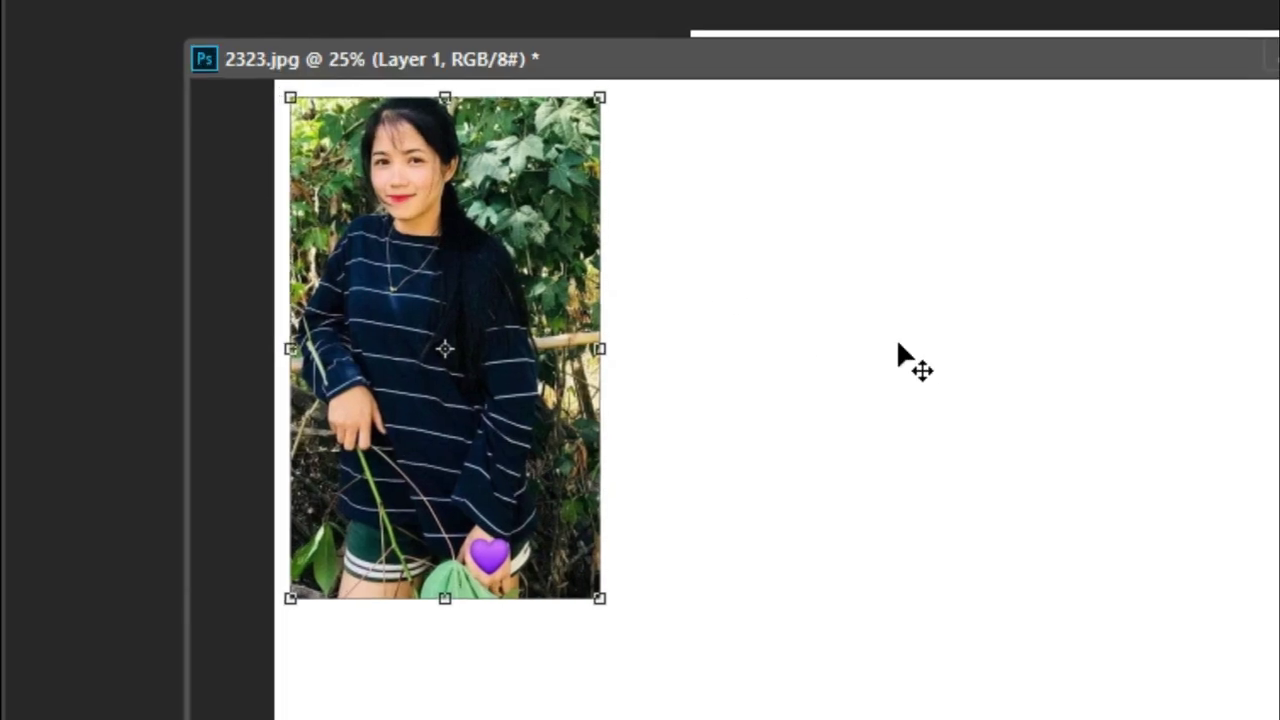
key("Return")
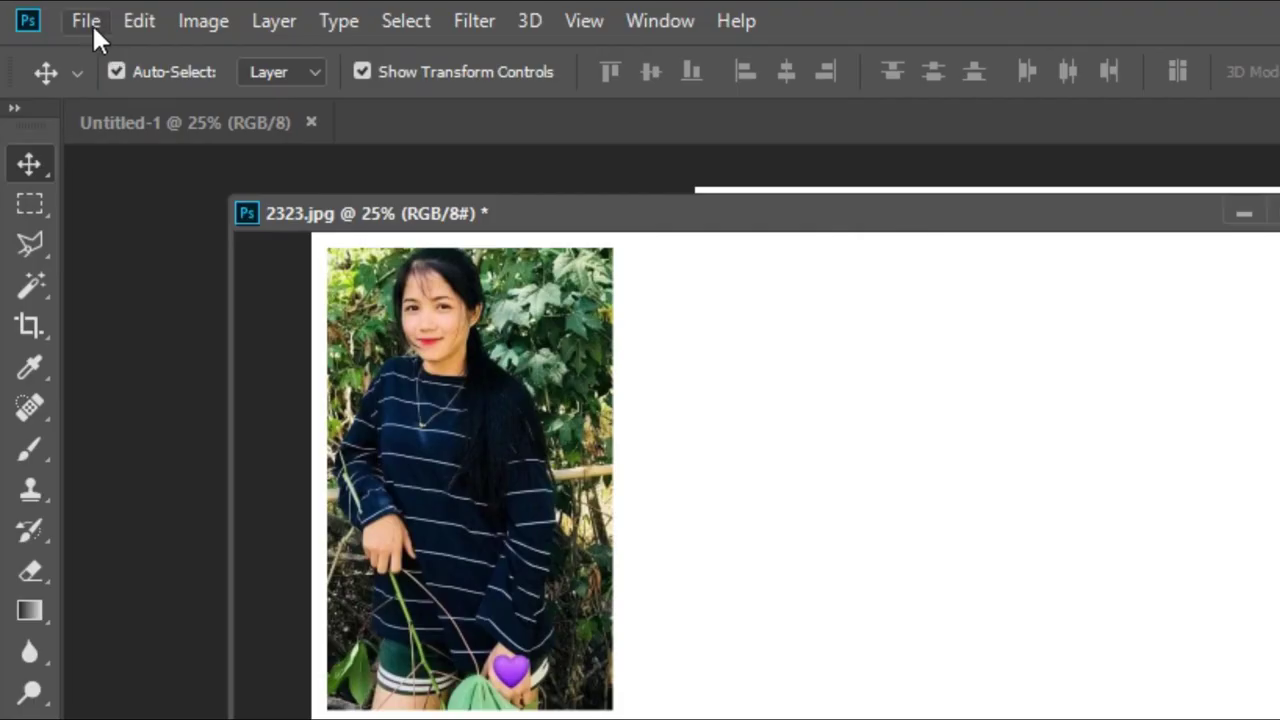
Create a new A4 document, 210 x 297 mm at 300 ppi with a white background, and float it beside 2323.jpg
left_click(37, 10)
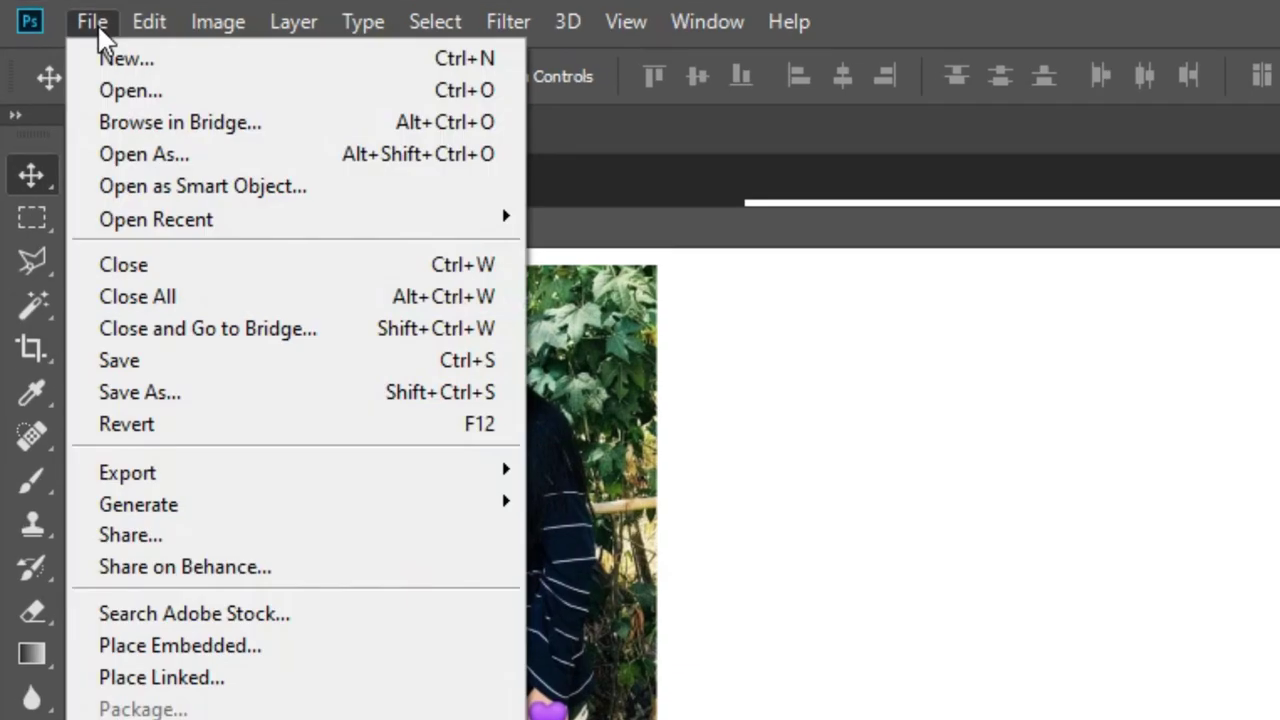
left_click(100, 58)
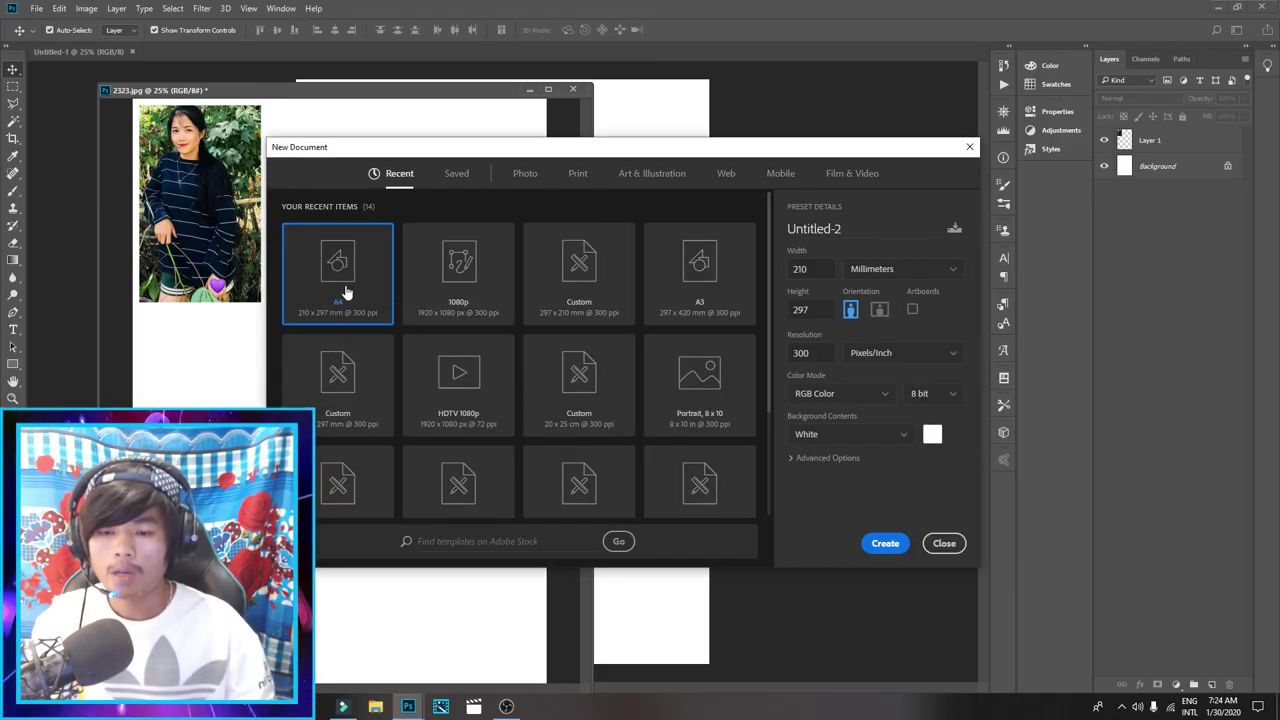
left_click(885, 544)
left_click_drag(298, 108, 725, 114)
left_click_drag(384, 95, 374, 95)
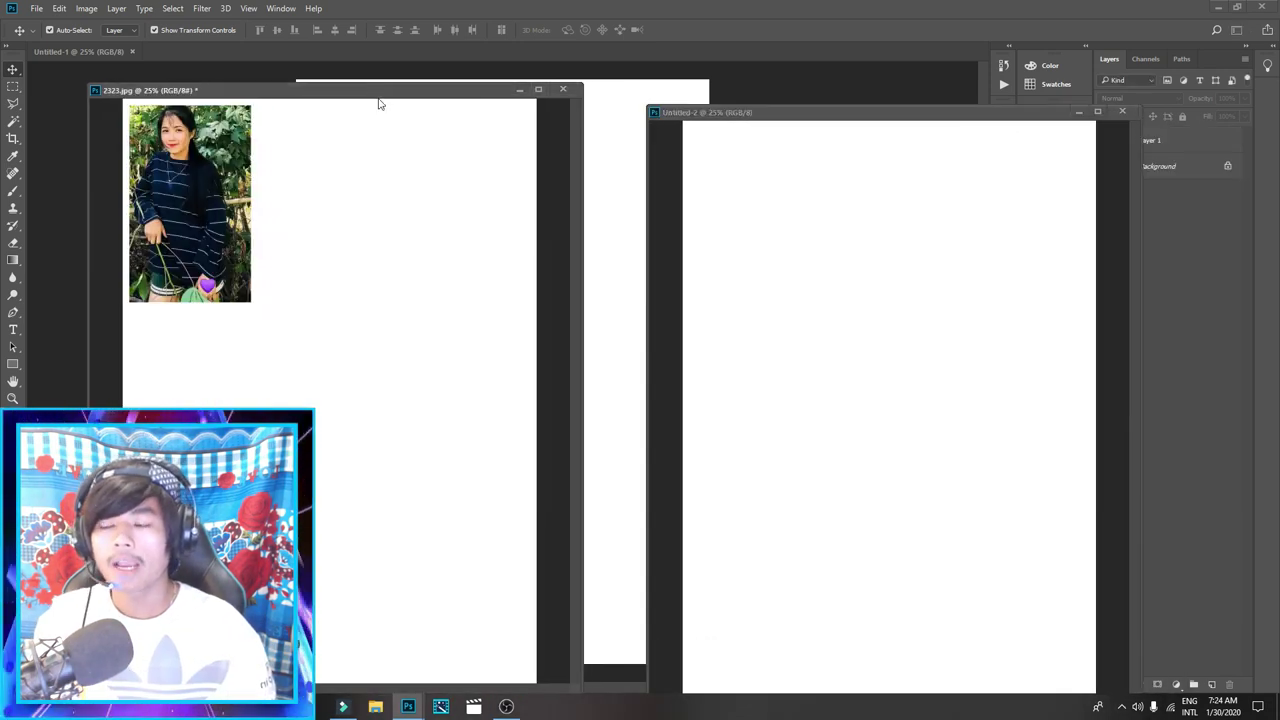
Open the classroom photo from the desktop and copy it into 2323.jpg as a new layer over the striped-sweater photo
left_click(1218, 8)
left_click_drag(735, 300, 410, 128)
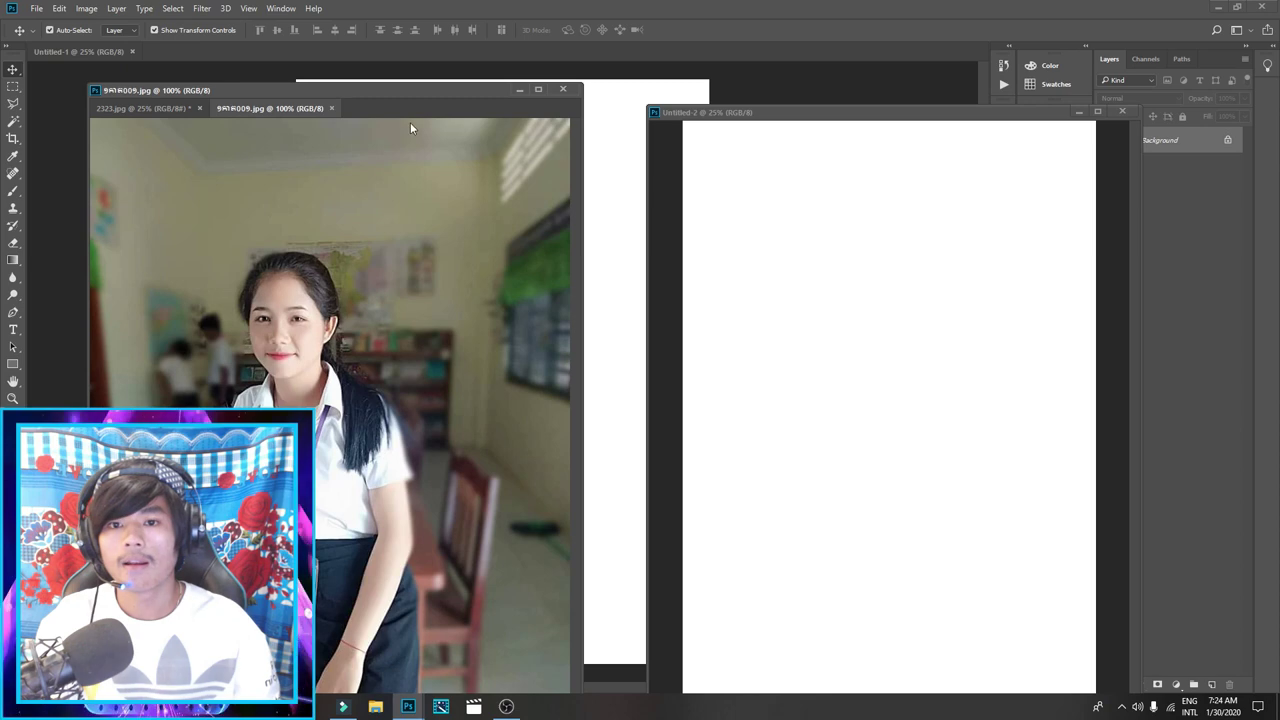
left_click_drag(257, 108, 600, 305)
left_click_drag(567, 432, 197, 160)
left_click(988, 305)
Scale the classroom photo proportionally to the striped-sweater photo's height and move it to the empty area beside it
key("ctrl+t")
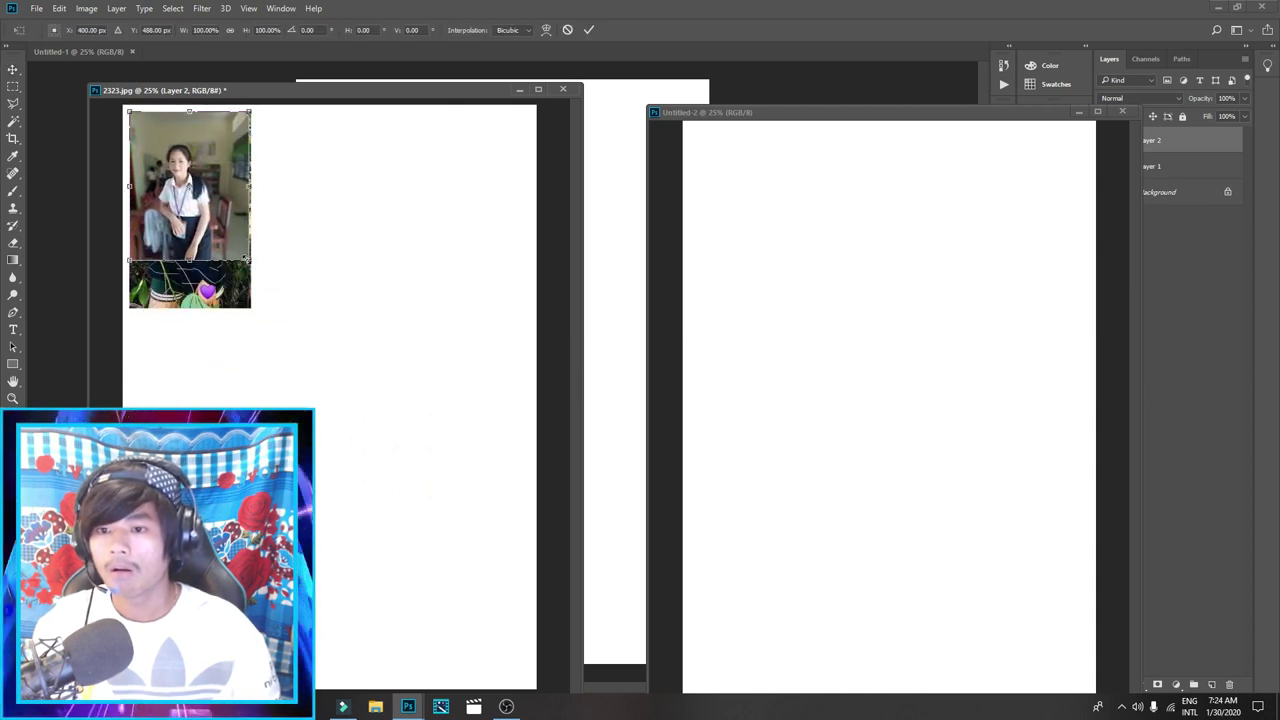
left_click_drag(246, 259, 281, 310)
key("Return")
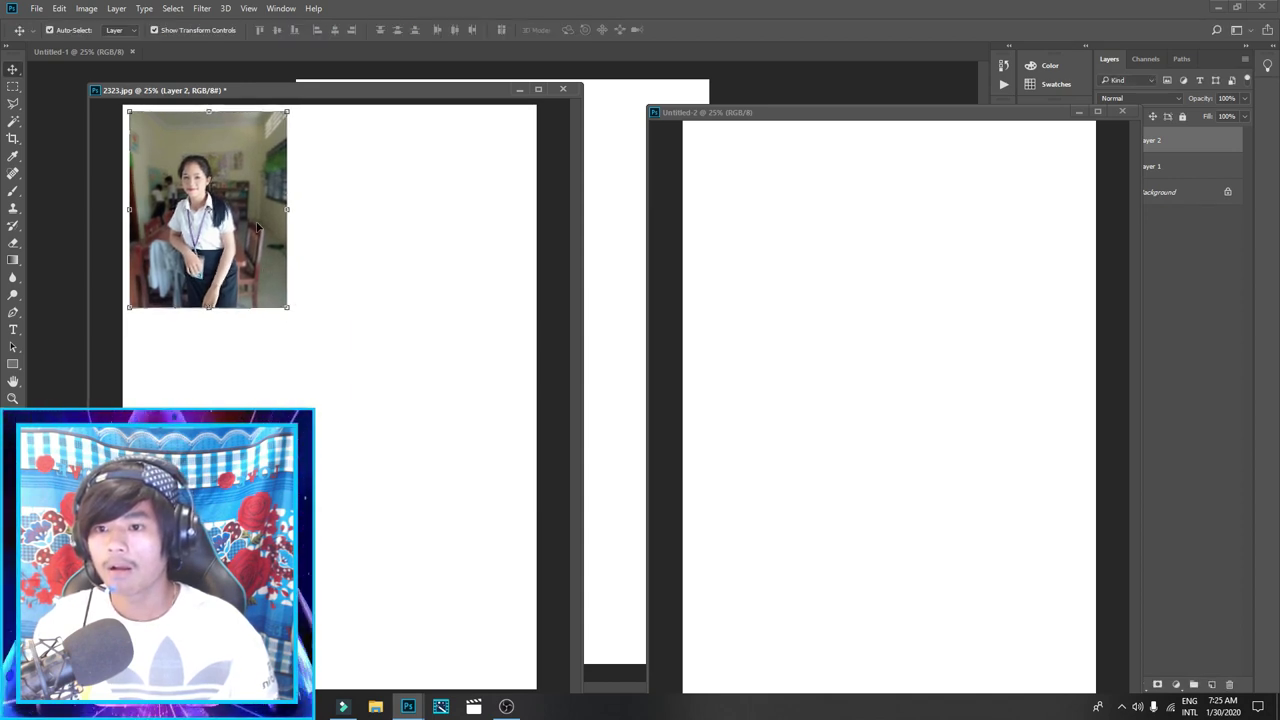
left_click_drag(215, 172, 354, 254)
Cut off the strip along the classroom photo's right edge with a rectangular marquee selection and deselect
left_click(12, 87)
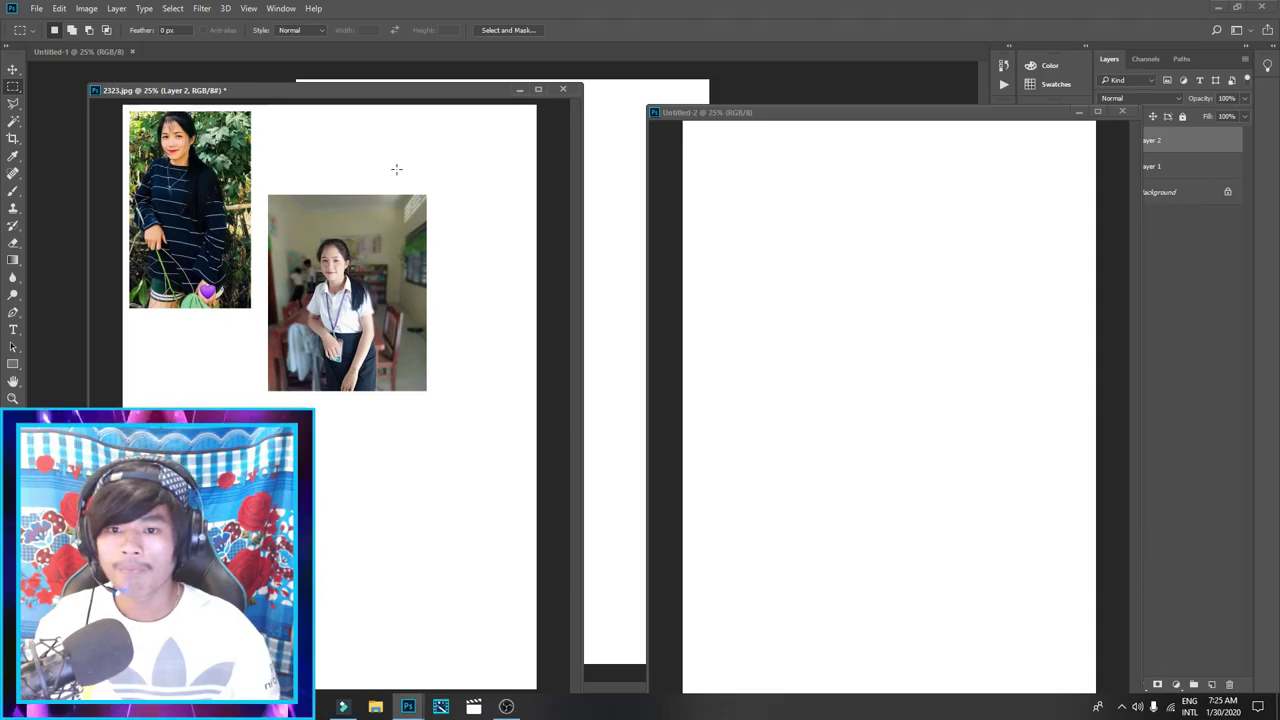
left_click_drag(396, 170, 507, 436)
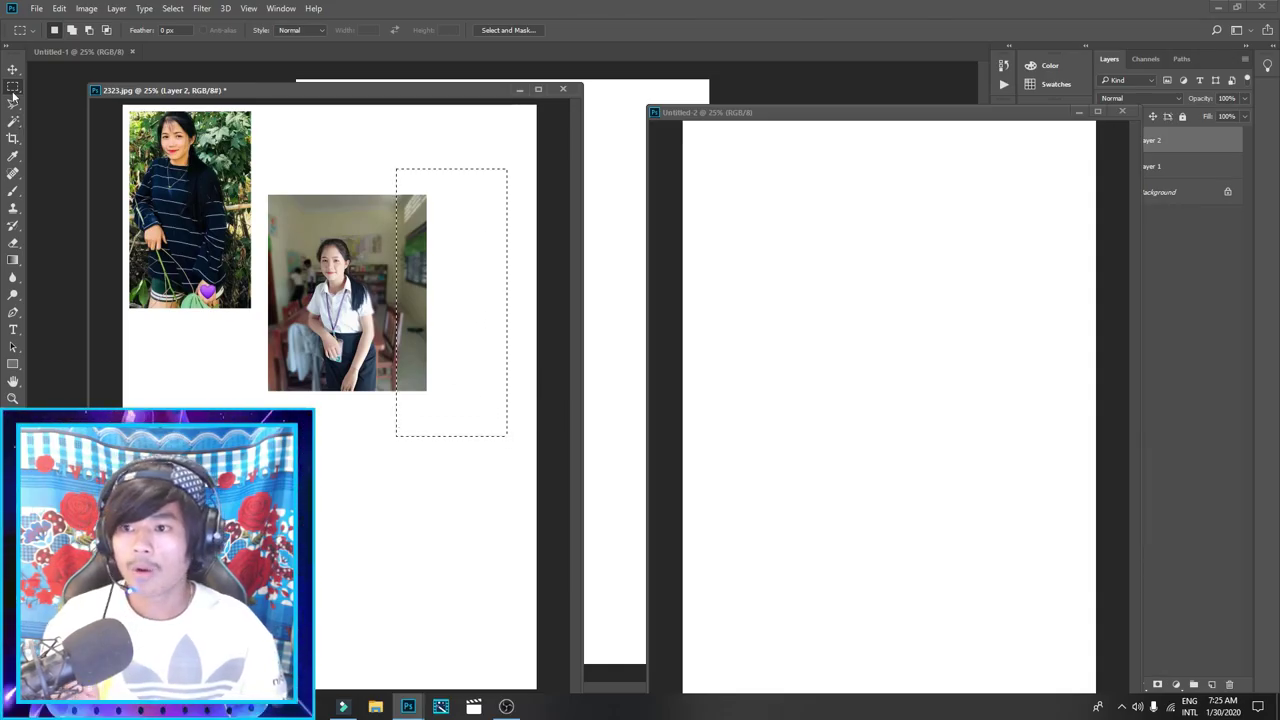
left_click_drag(397, 175, 554, 556)
left_click_drag(411, 346, 423, 346)
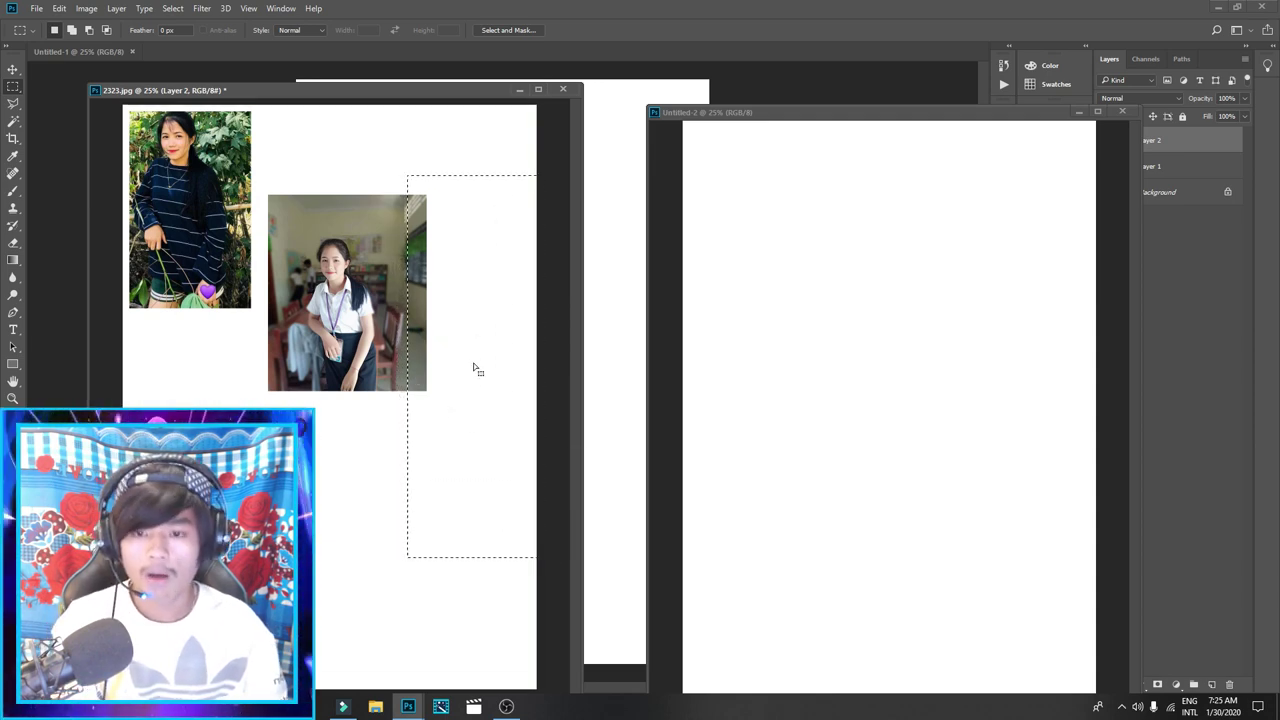
key("Delete")
key("ctrl+d")
Shift the classroom photo slightly right, apply the transformation, and delete a narrow marquee-selected strip along its left edge
key("v")
key("ctrl+t")
left_click_drag(343, 330, 374, 321)
left_click(13, 86)
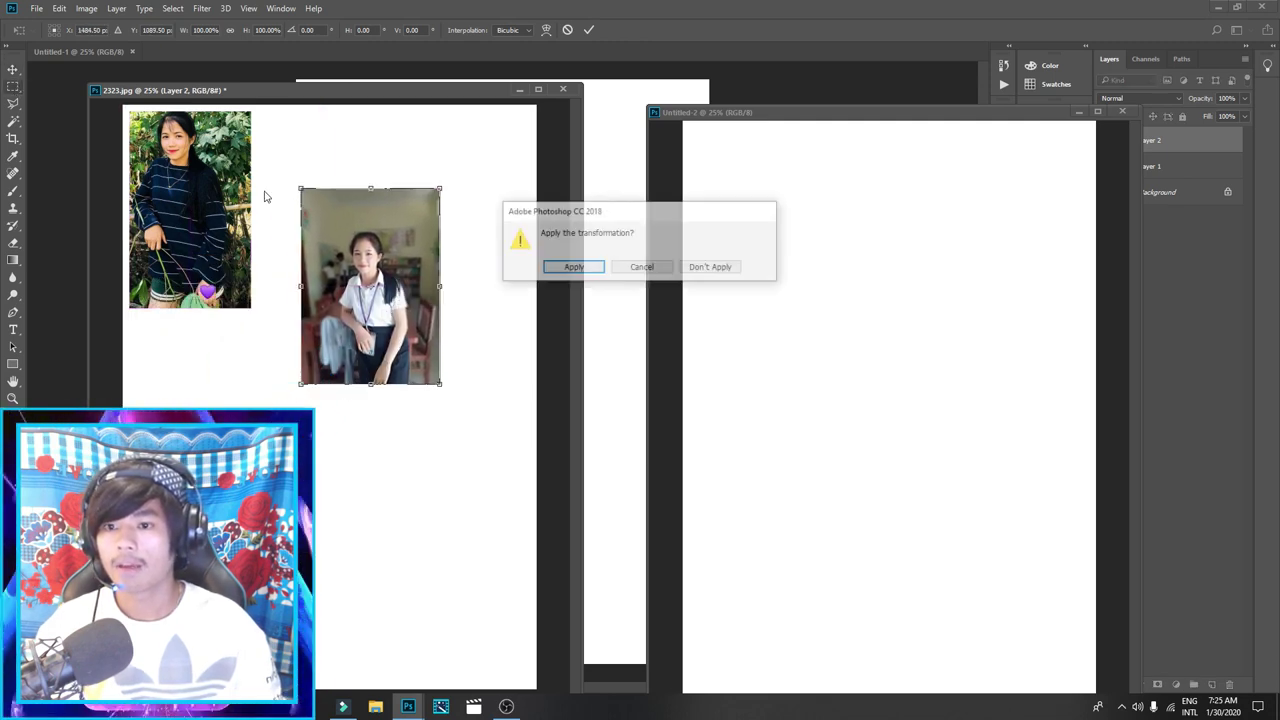
left_click(573, 267)
left_click_drag(254, 160, 308, 442)
key("Delete")
key("ctrl+d")
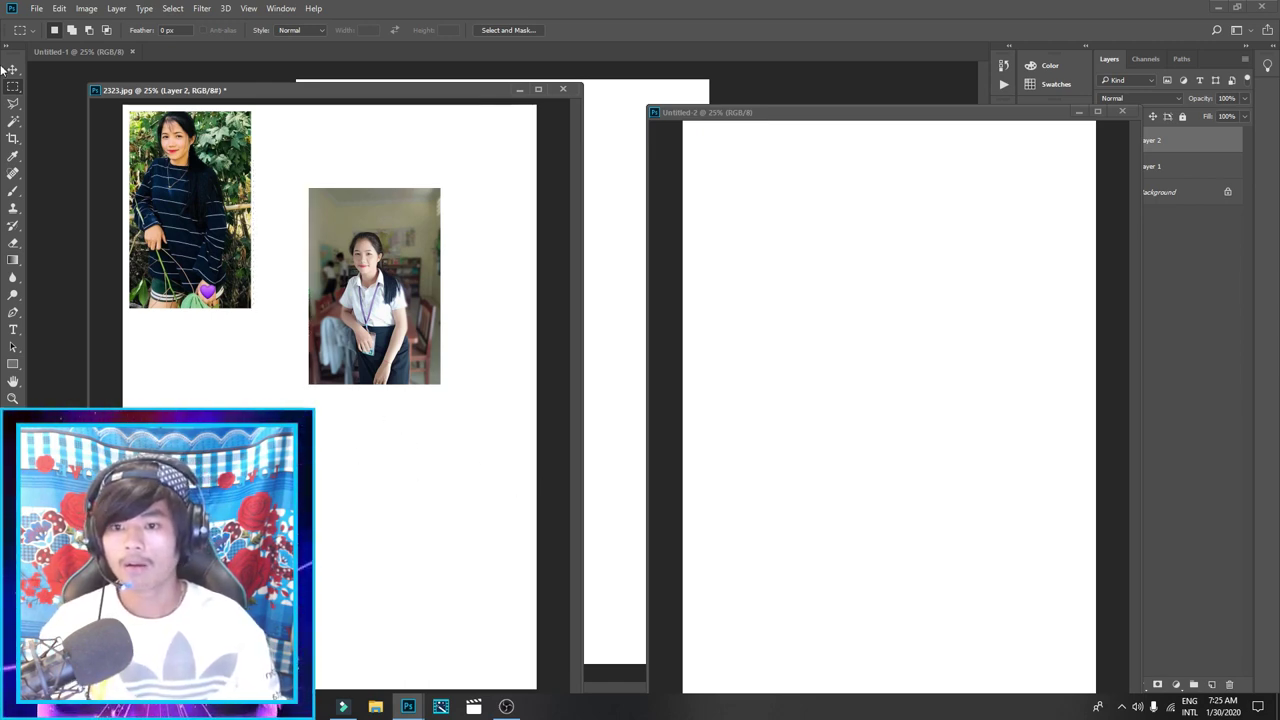
Place the classroom photo directly below the striped-sweater photo and trim both its sides to that photo's width with marquee selections
left_click(13, 68)
left_click_drag(378, 253, 194, 372)
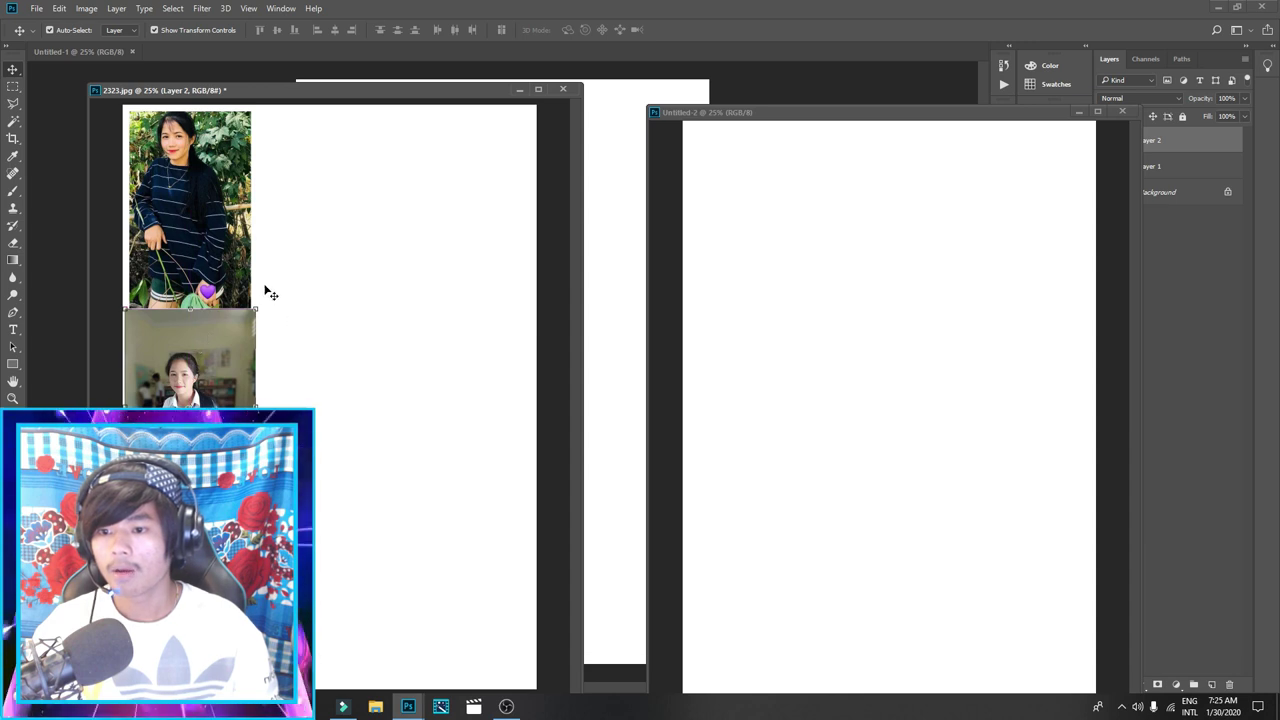
left_click(14, 87)
left_click_drag(243, 298, 391, 549)
left_click_drag(346, 503, 319, 444)
key("Delete")
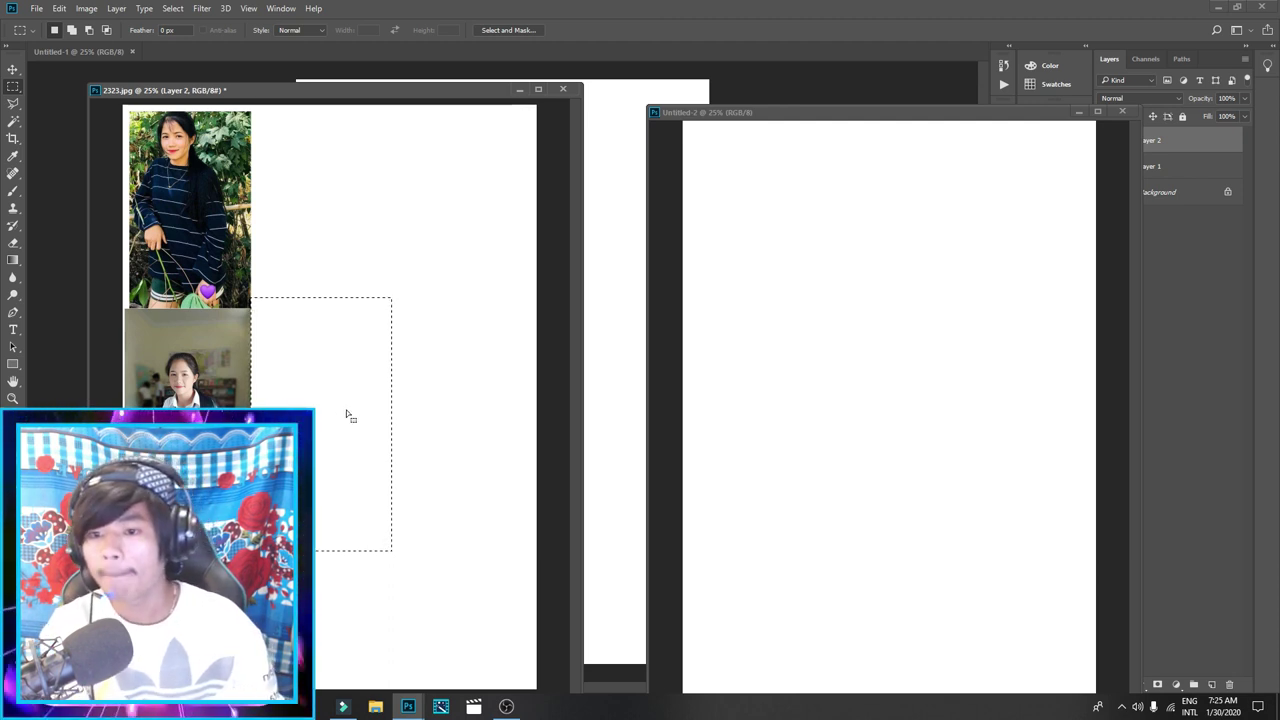
left_click_drag(126, 276, 250, 470)
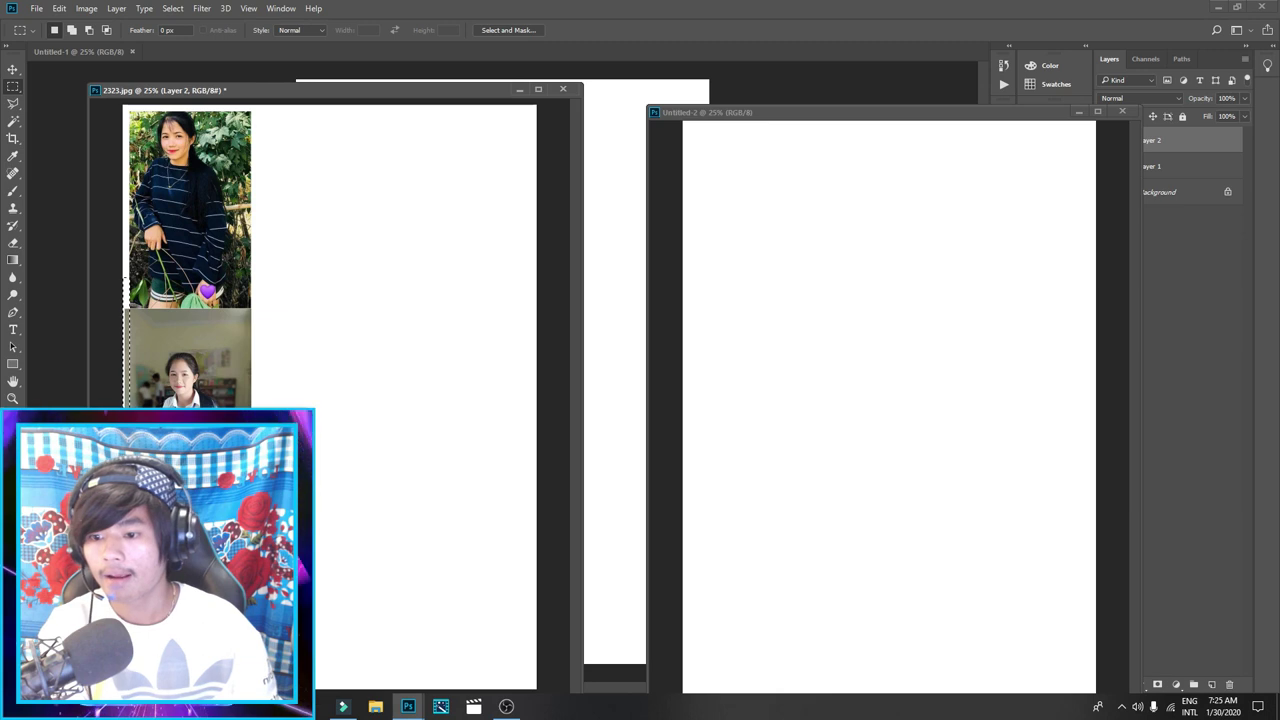
Move the trimmed classroom photo up so that it exactly covers the striped-sweater photo
left_click(13, 69)
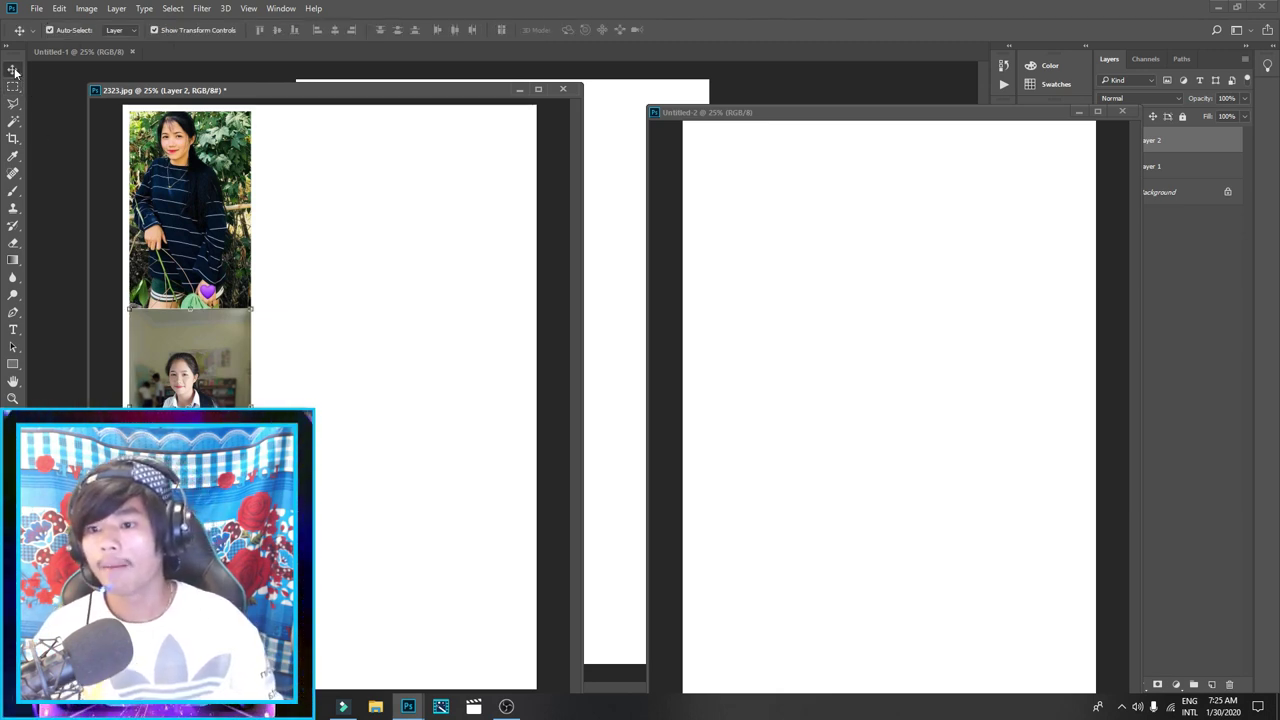
left_click_drag(182, 367, 181, 182)
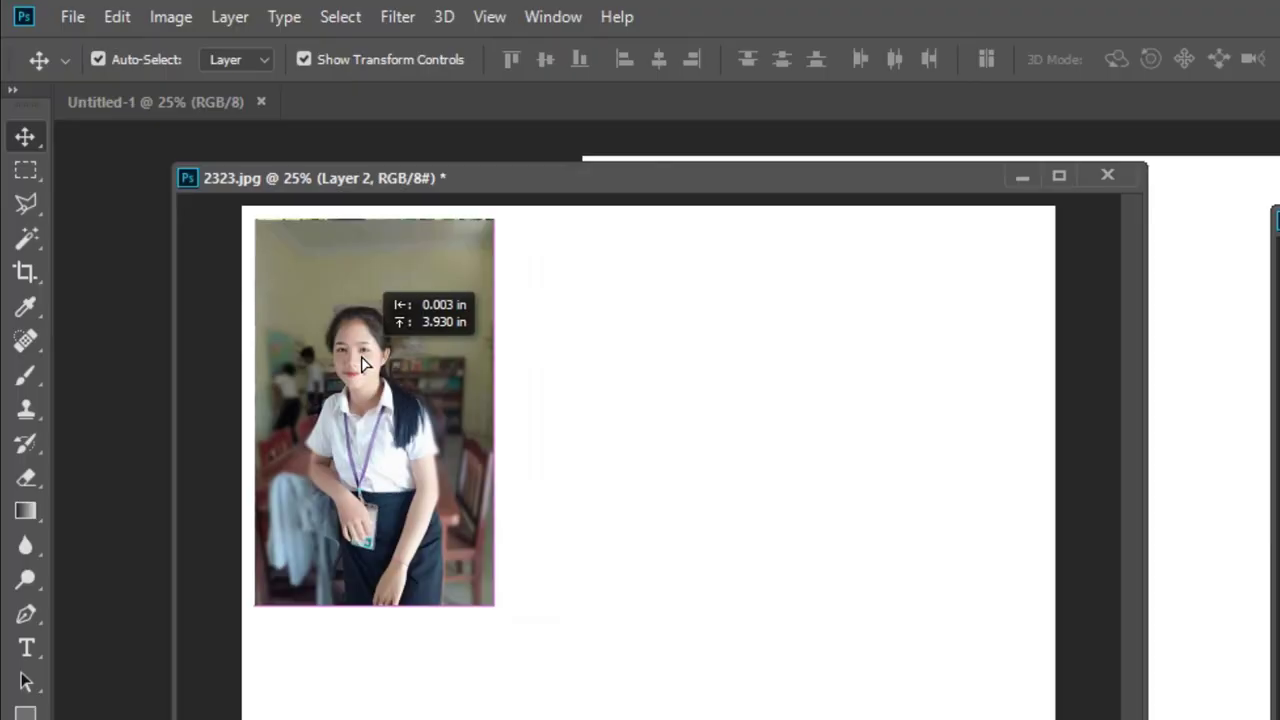
left_click_drag(362, 364, 363, 362)
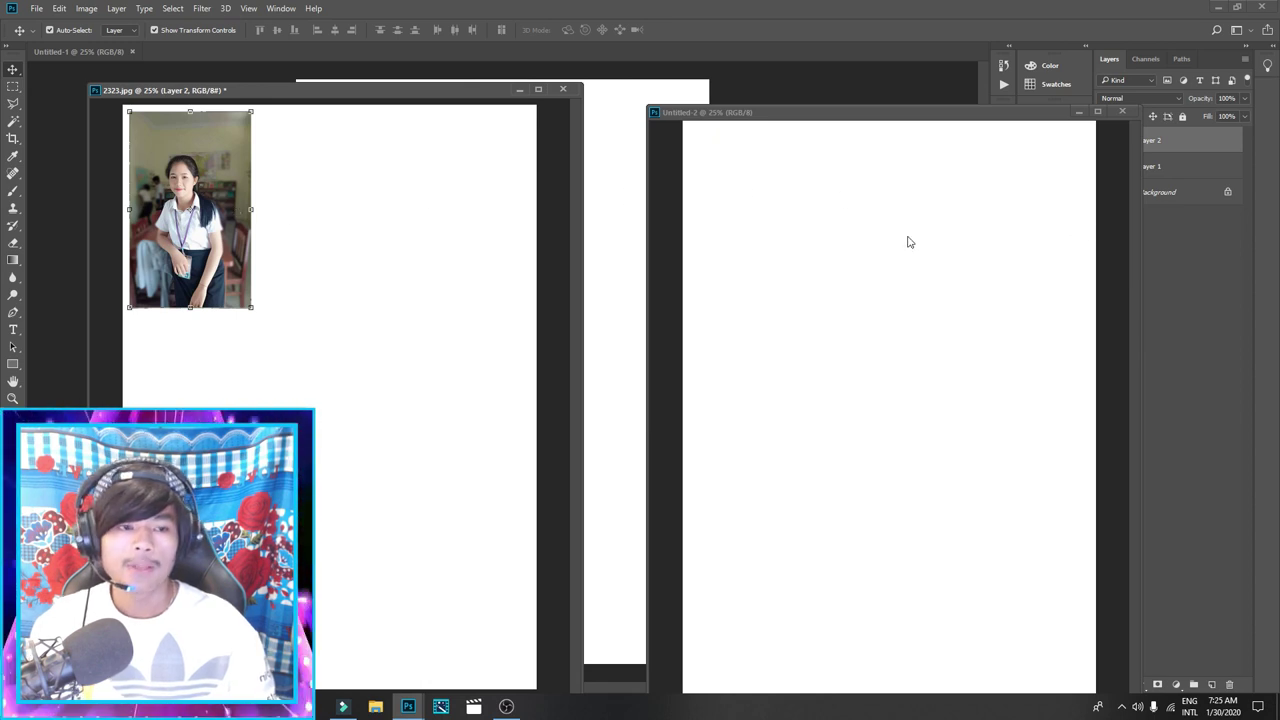
Copy the trimmed classroom photo into the Untitled-2 document and delete its layer from 2323.jpg
left_click_drag(167, 228, 789, 334)
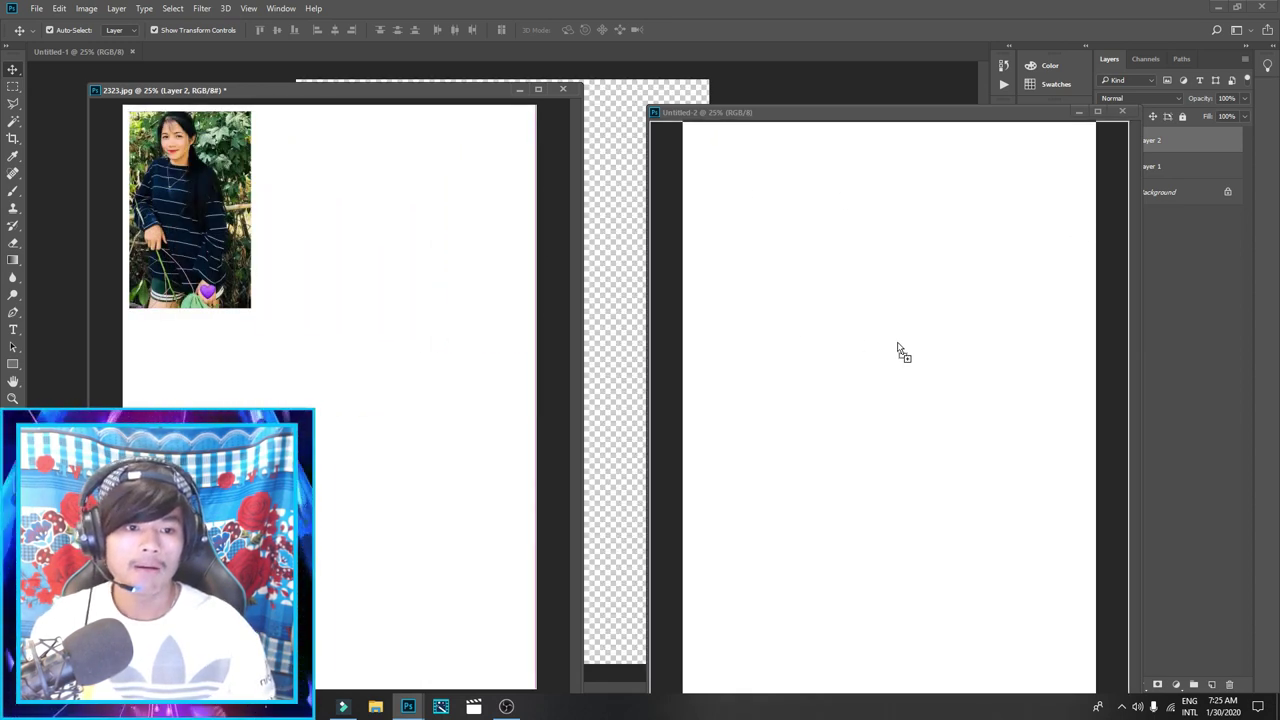
left_click_drag(897, 345, 897, 344)
left_click(193, 226)
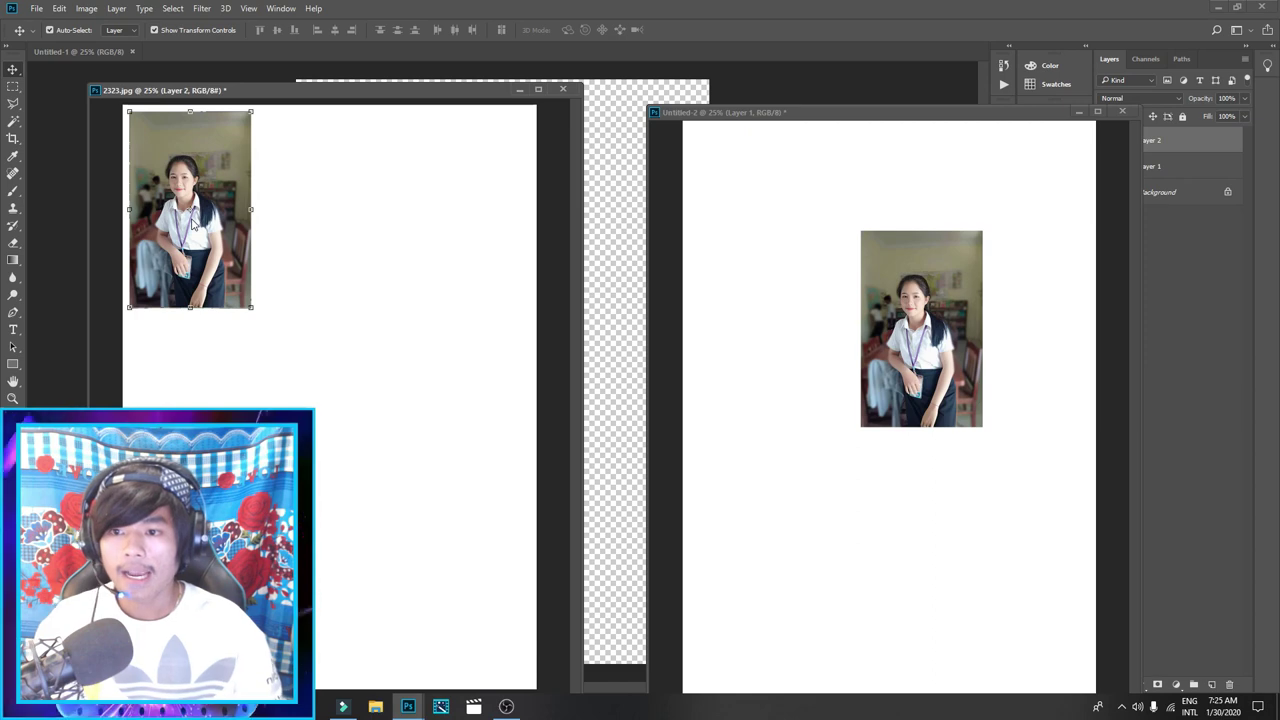
key("Delete")
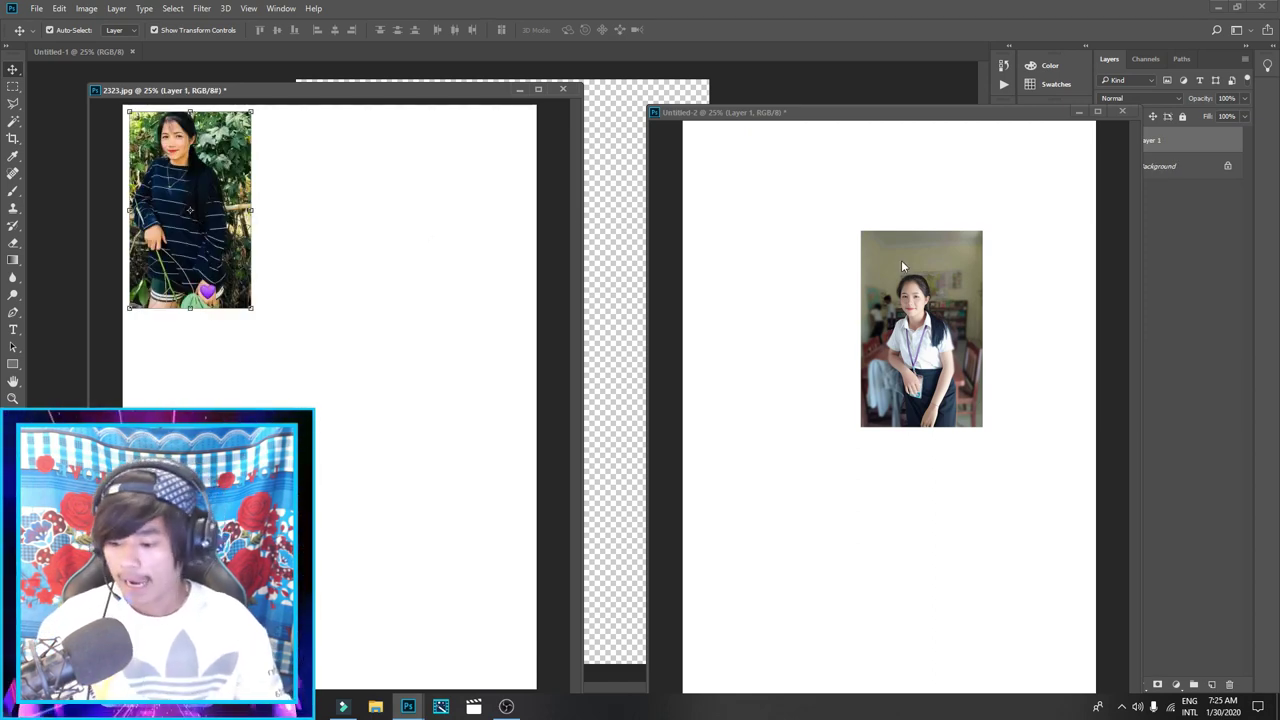
Move the classroom photo in Untitled-2 flush into the page's top-right corner
left_click(936, 283)
left_click_drag(905, 270, 1007, 175)
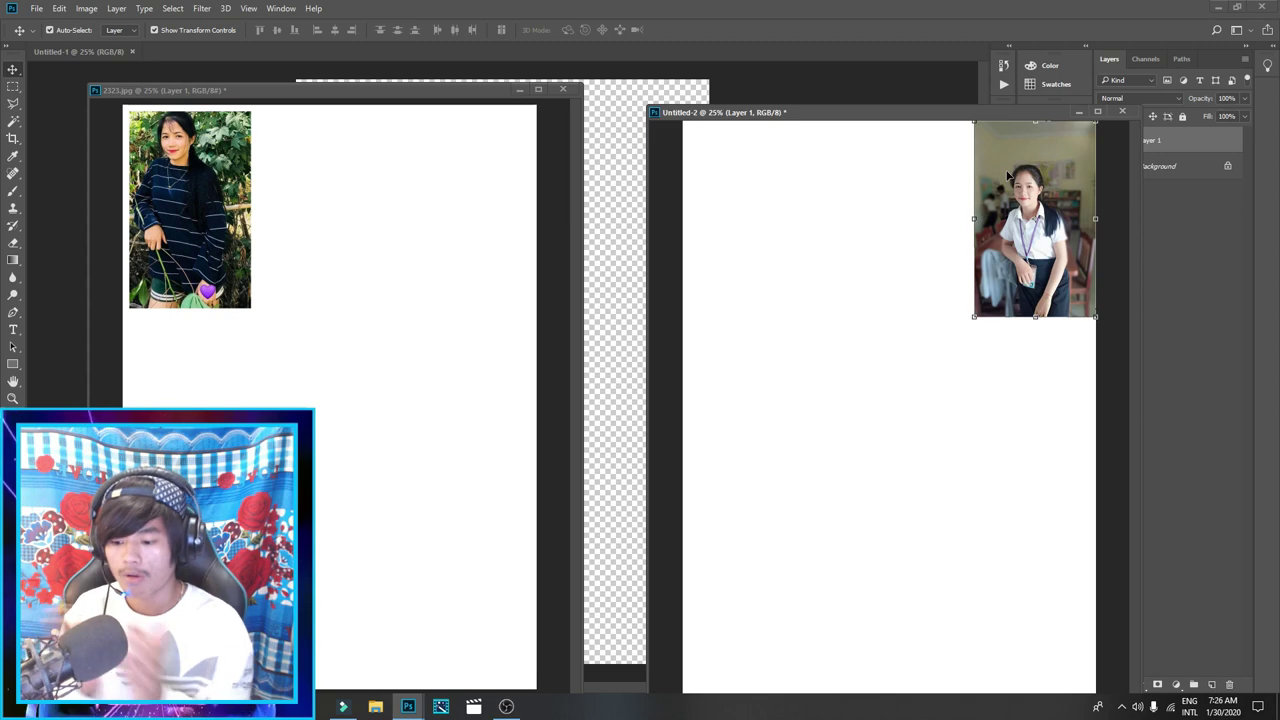
left_click_drag(1033, 239, 742, 238)
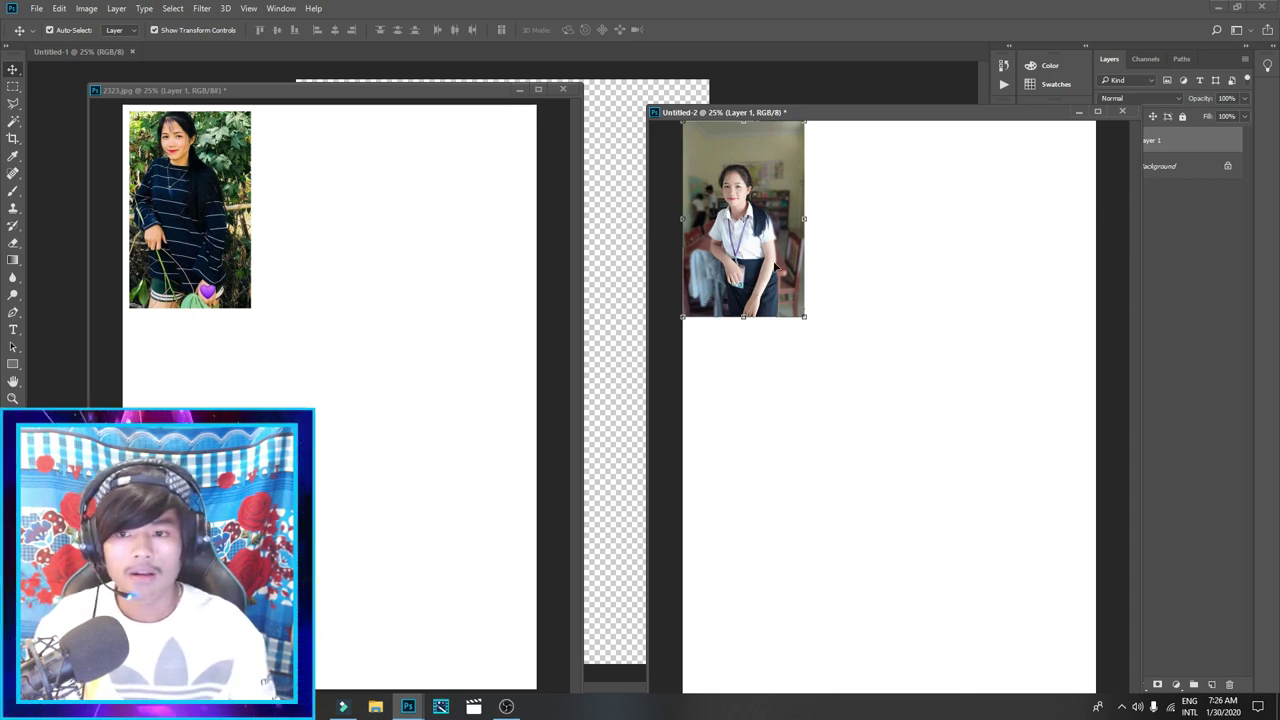
left_click_drag(777, 259, 1048, 262)
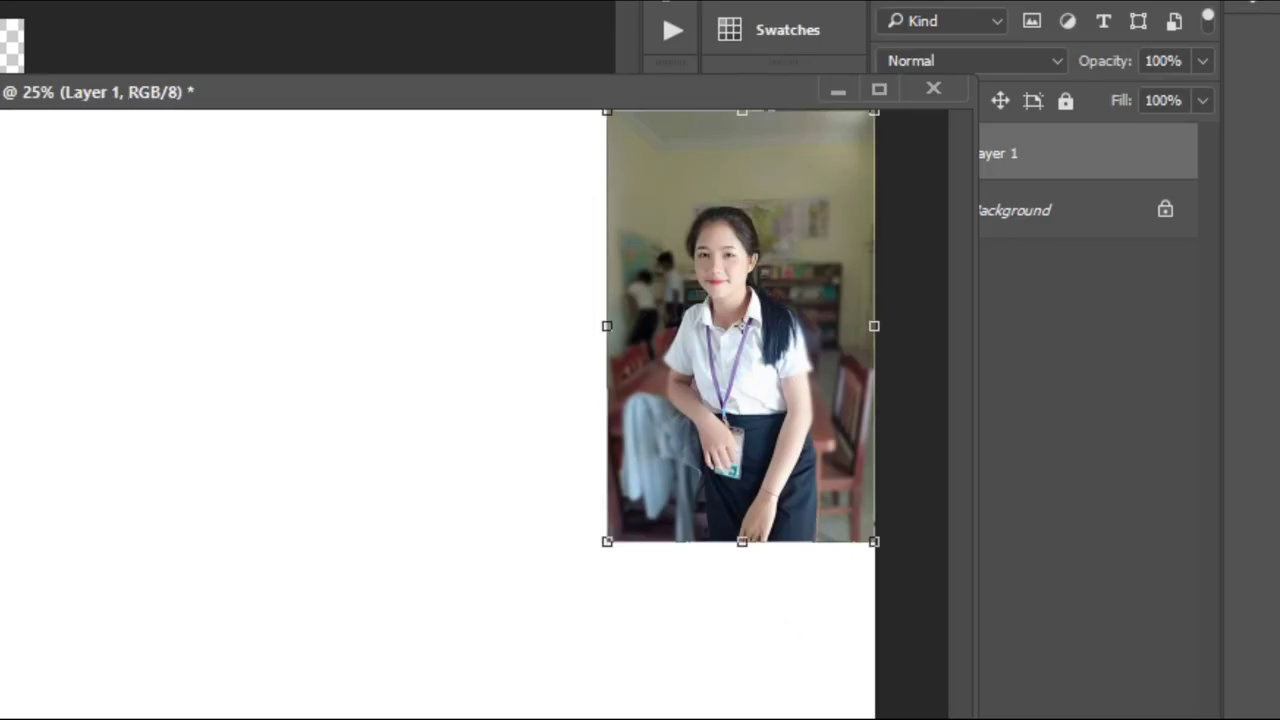
Nudge the classroom photo left and down in large increments to leave a narrow white margin at the page's top and right edges
key("shift+Left")
key("shift+Left")
key("shift+Left")
key("shift+Left")
key("shift+Left")
key("shift+Left")
key("shift+Down")
key("shift+Down")
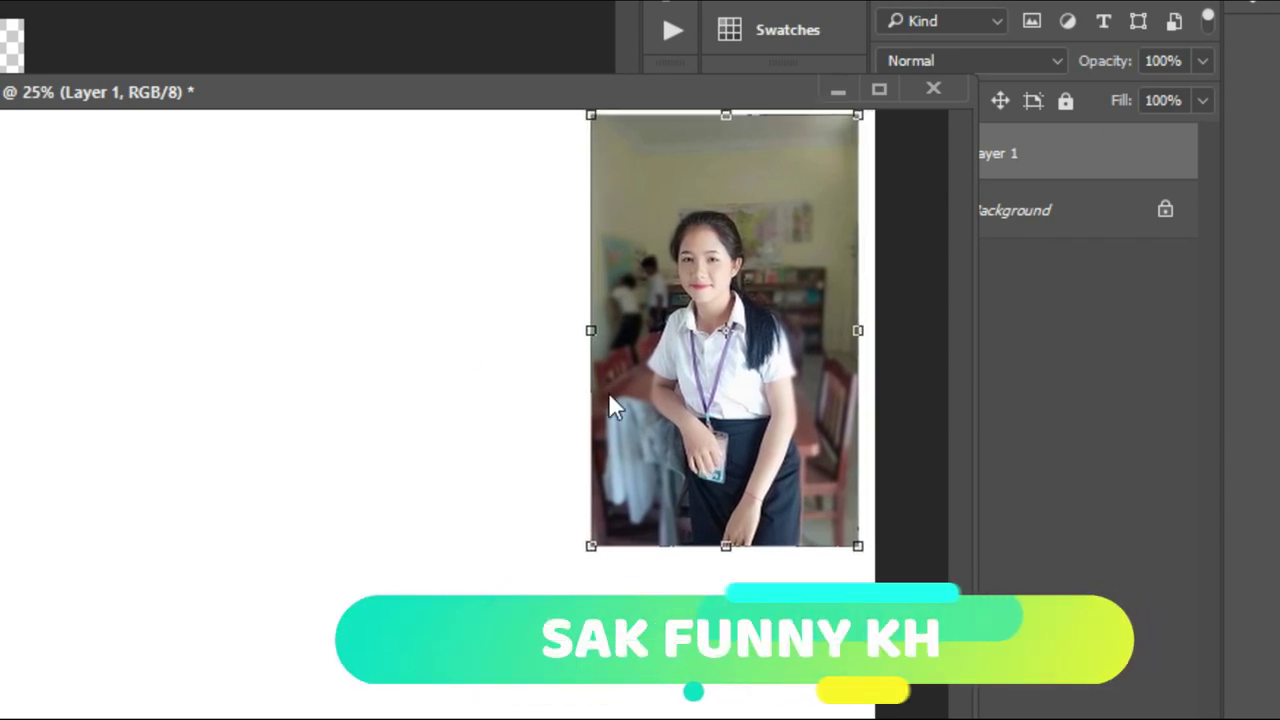
key("shift+Down")
key("shift+Down")
key("shift+Down")
key("shift+Down")
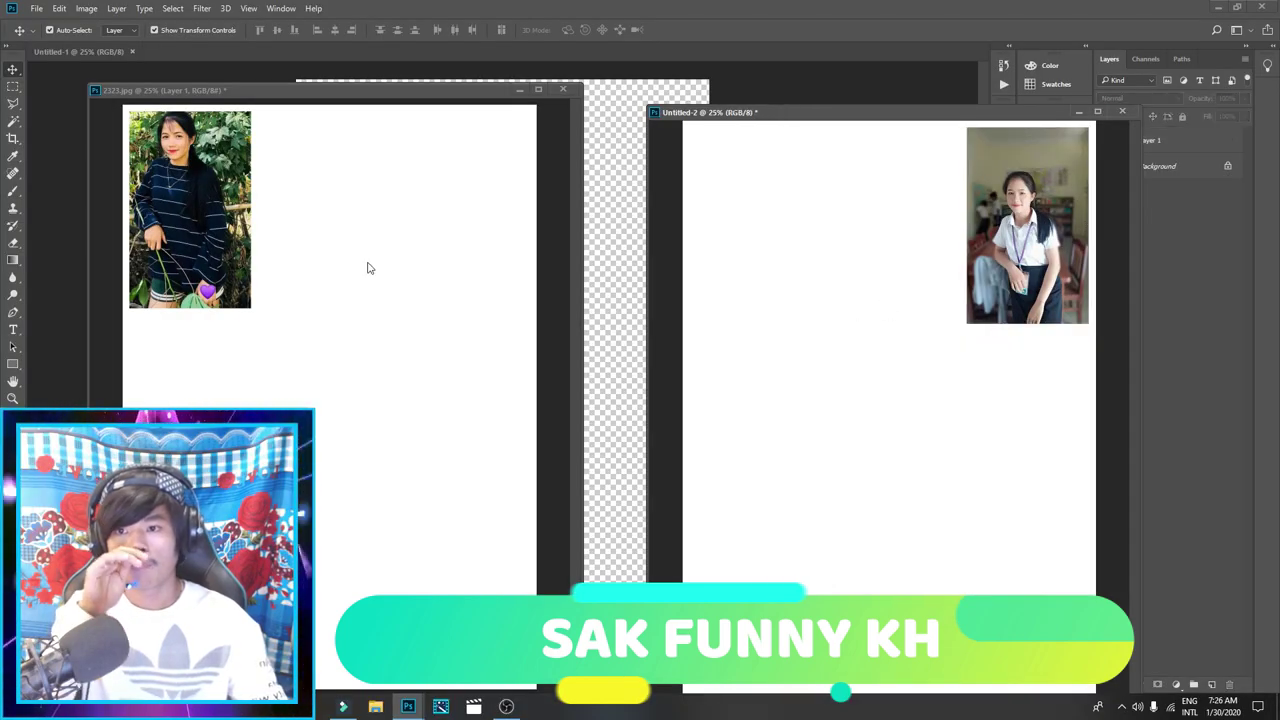
Open the striped-sweater photo's layer in the Camera Raw Filter and set Temperature to -5 and Exposure to +0.55
left_click(168, 207)
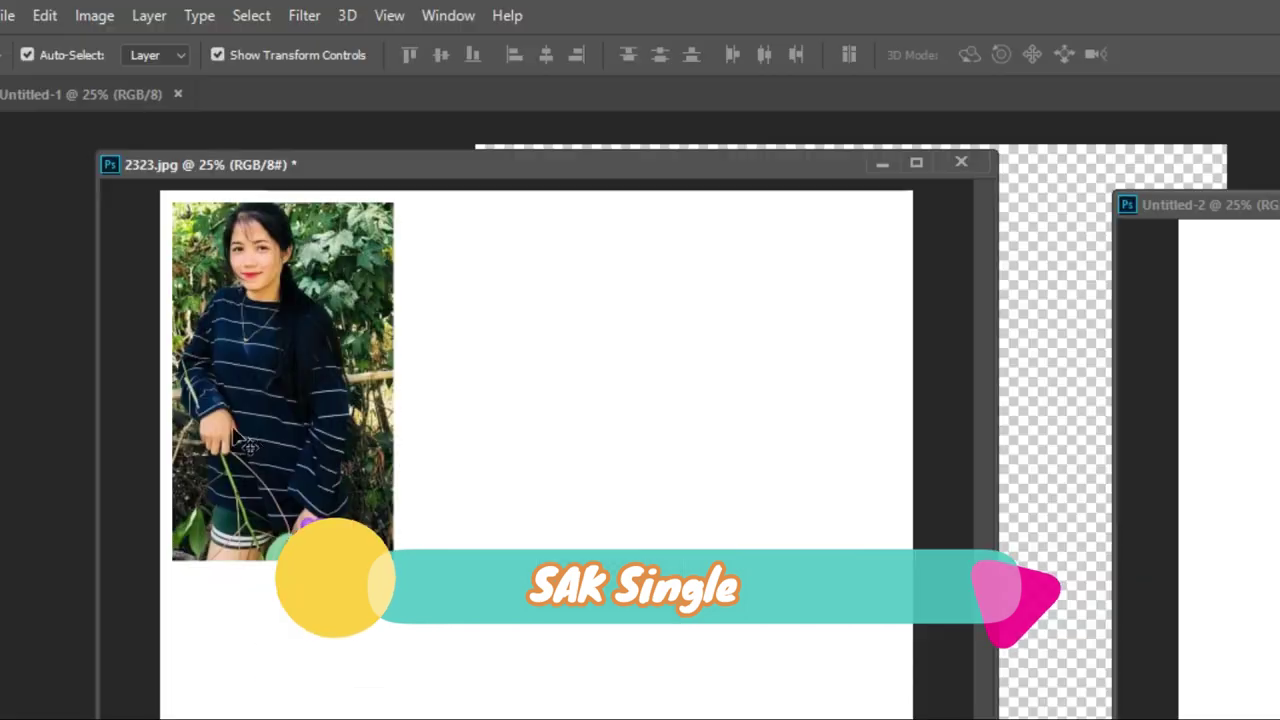
left_click(247, 446)
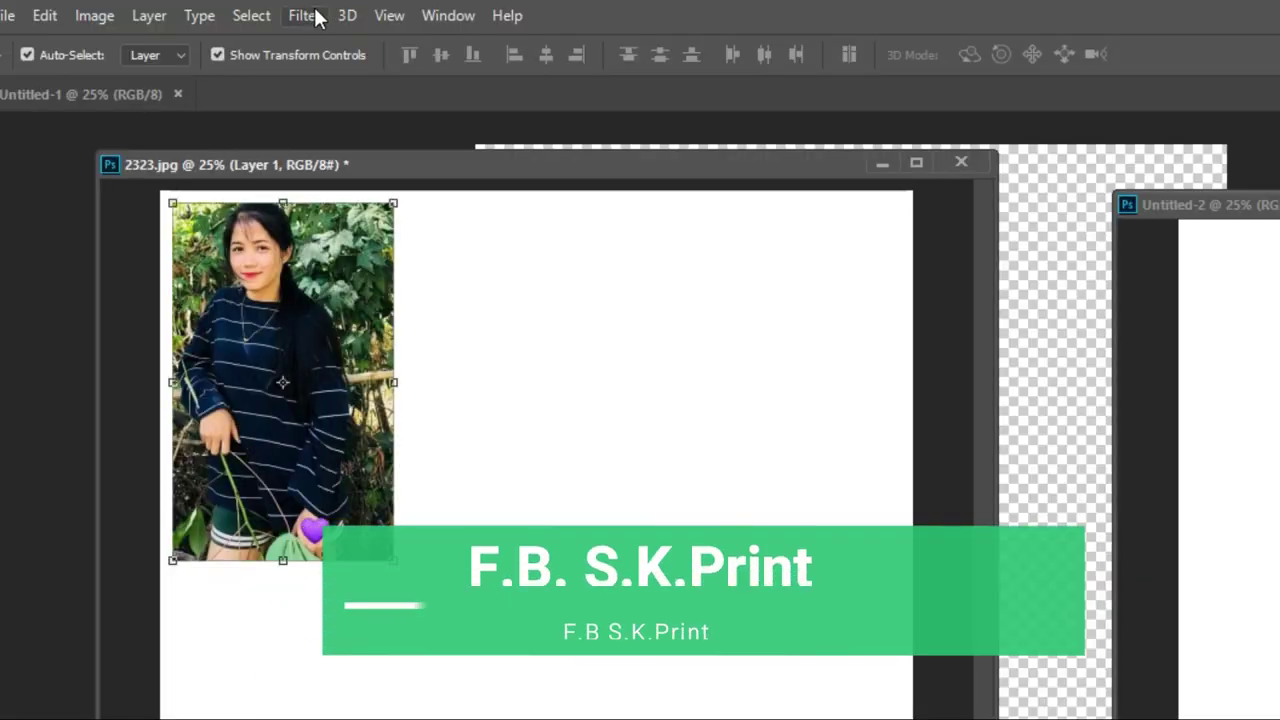
left_click(308, 15)
left_click(308, 15)
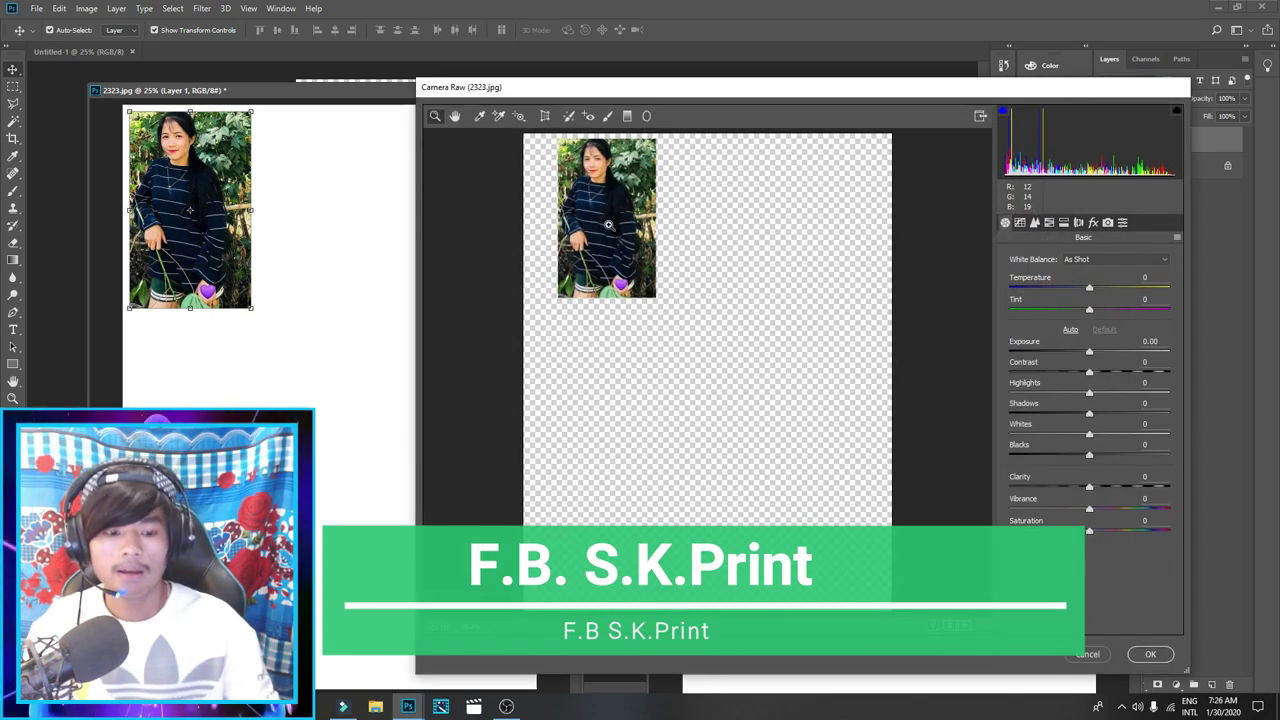
left_click(608, 224)
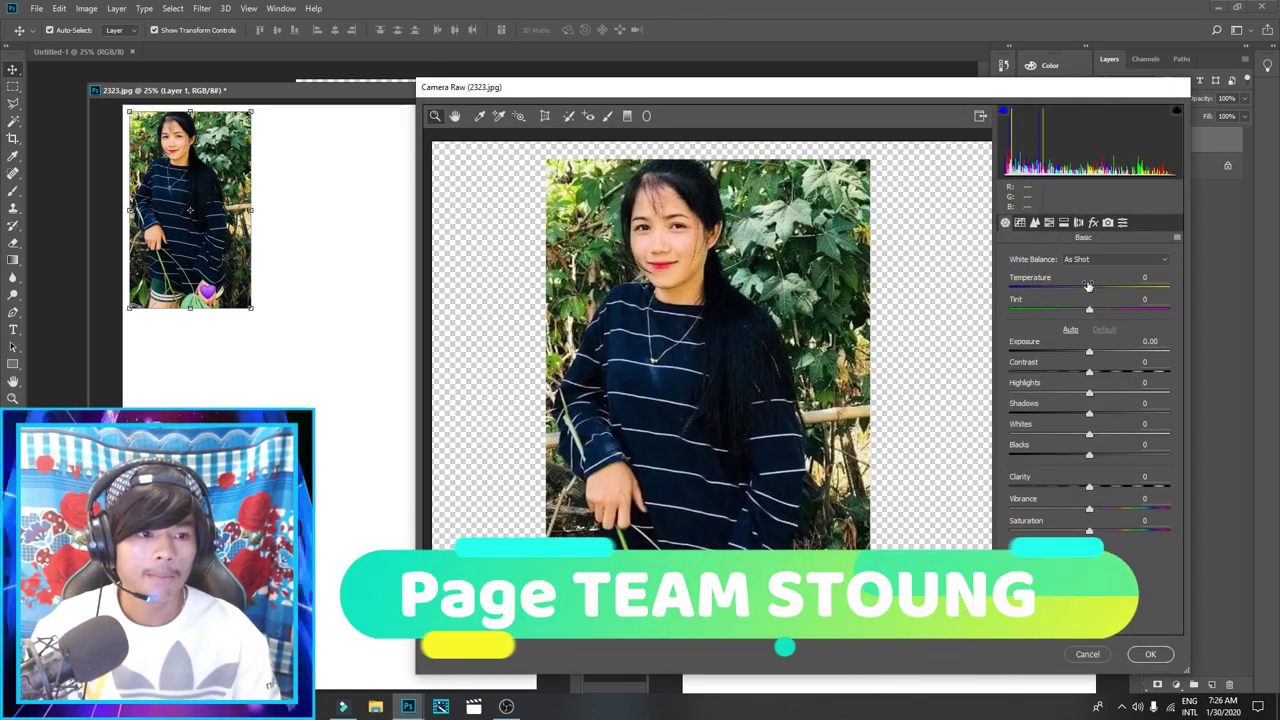
left_click_drag(1091, 290, 1087, 291)
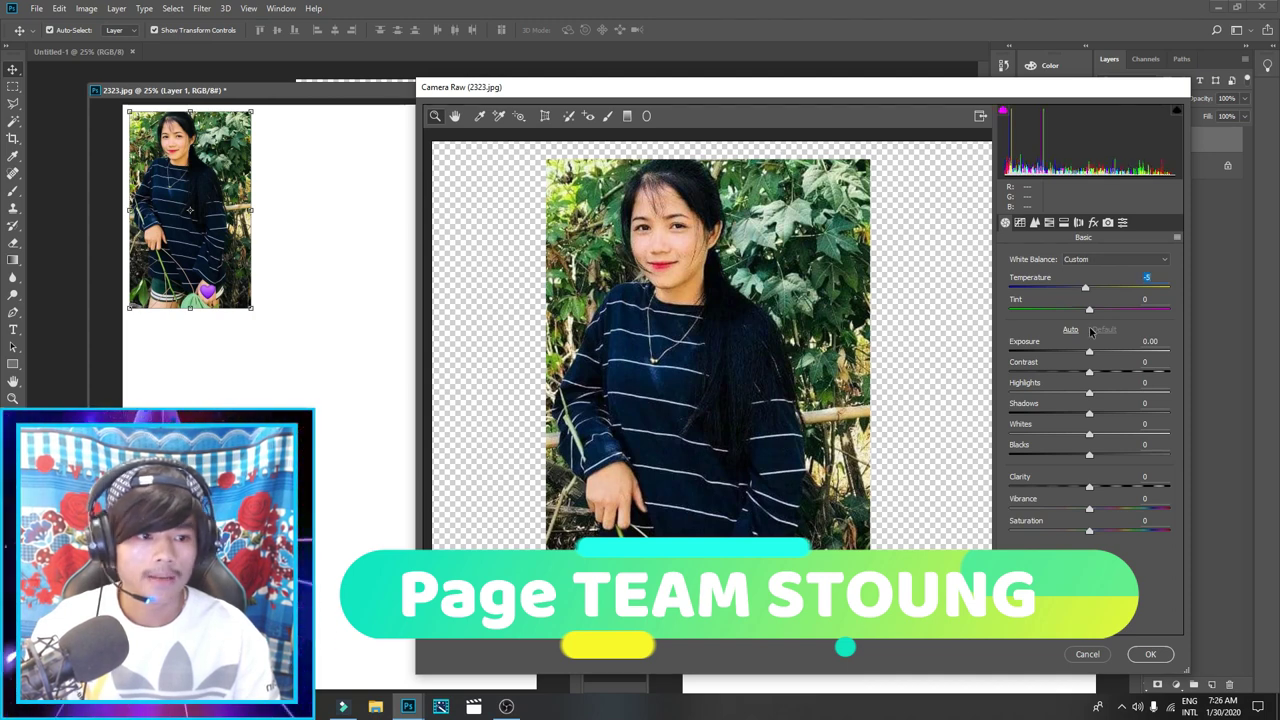
left_click_drag(1089, 355, 1098, 353)
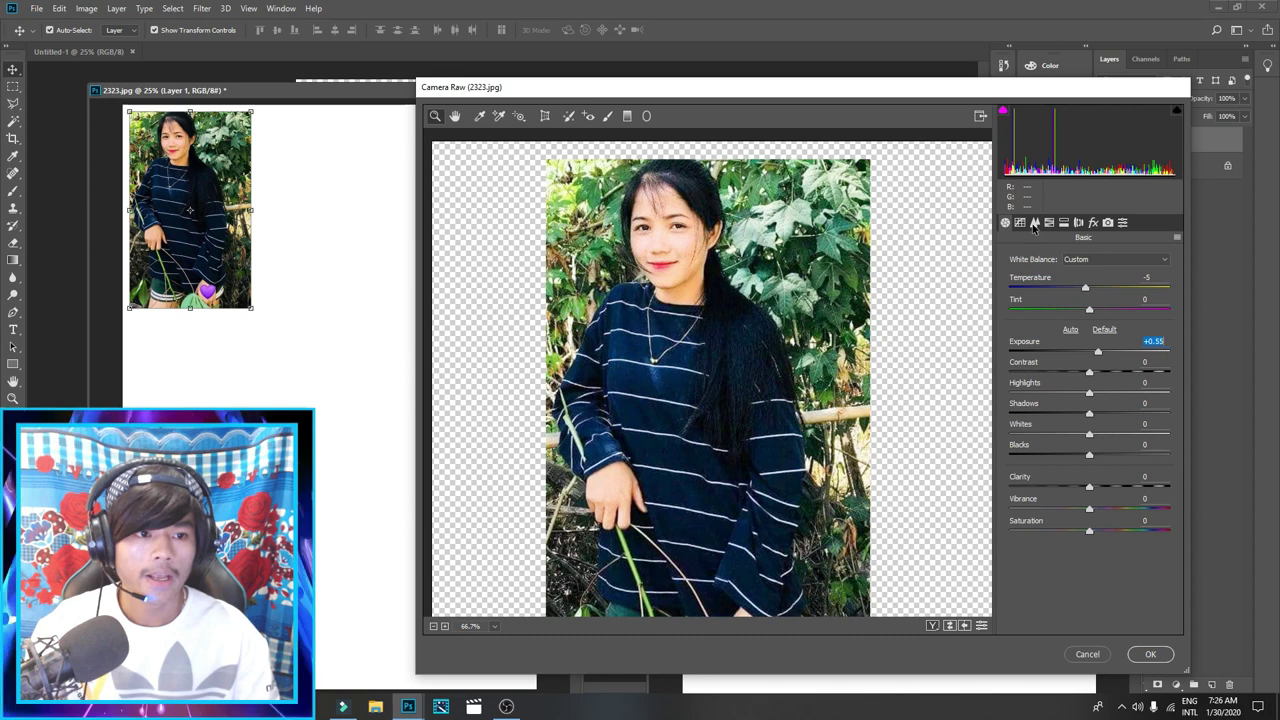
Set the noise reduction Luminance to 28 and Luminance Contrast to 32, and apply the Camera Raw adjustments
left_click(1034, 223)
left_click_drag(1010, 388, 1055, 390)
left_click_drag(1012, 432, 1061, 433)
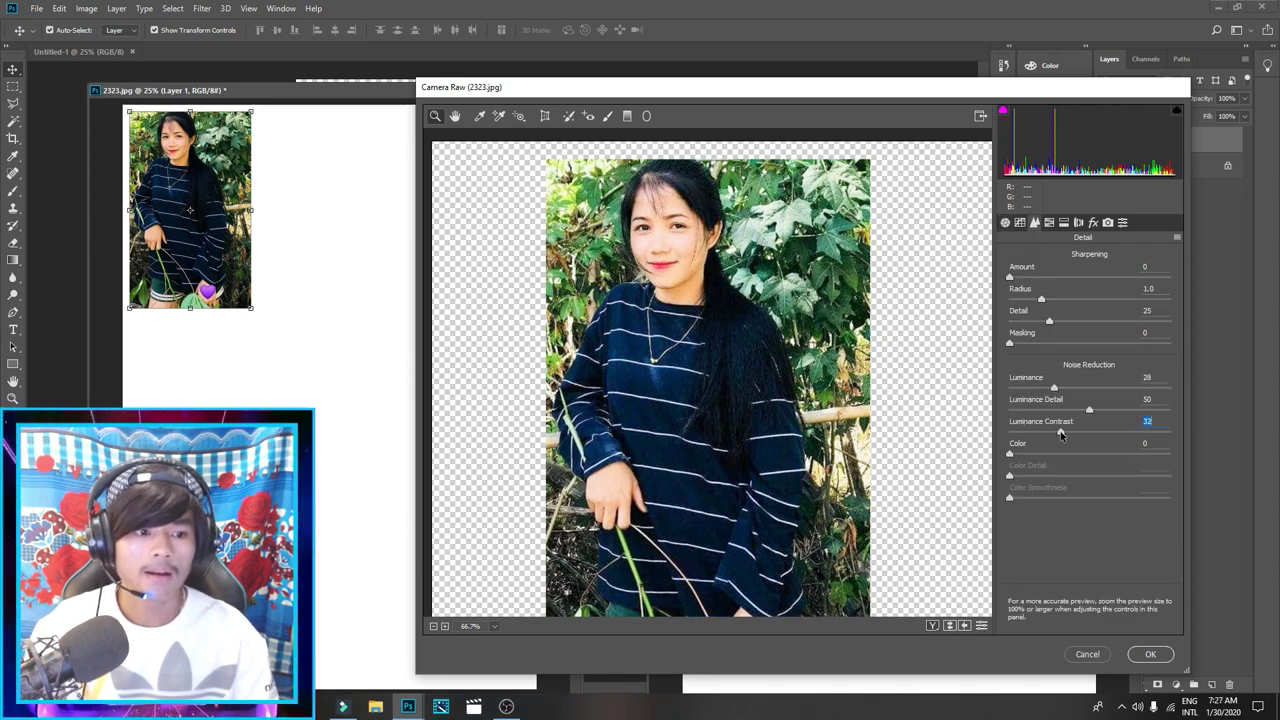
left_click(1152, 656)
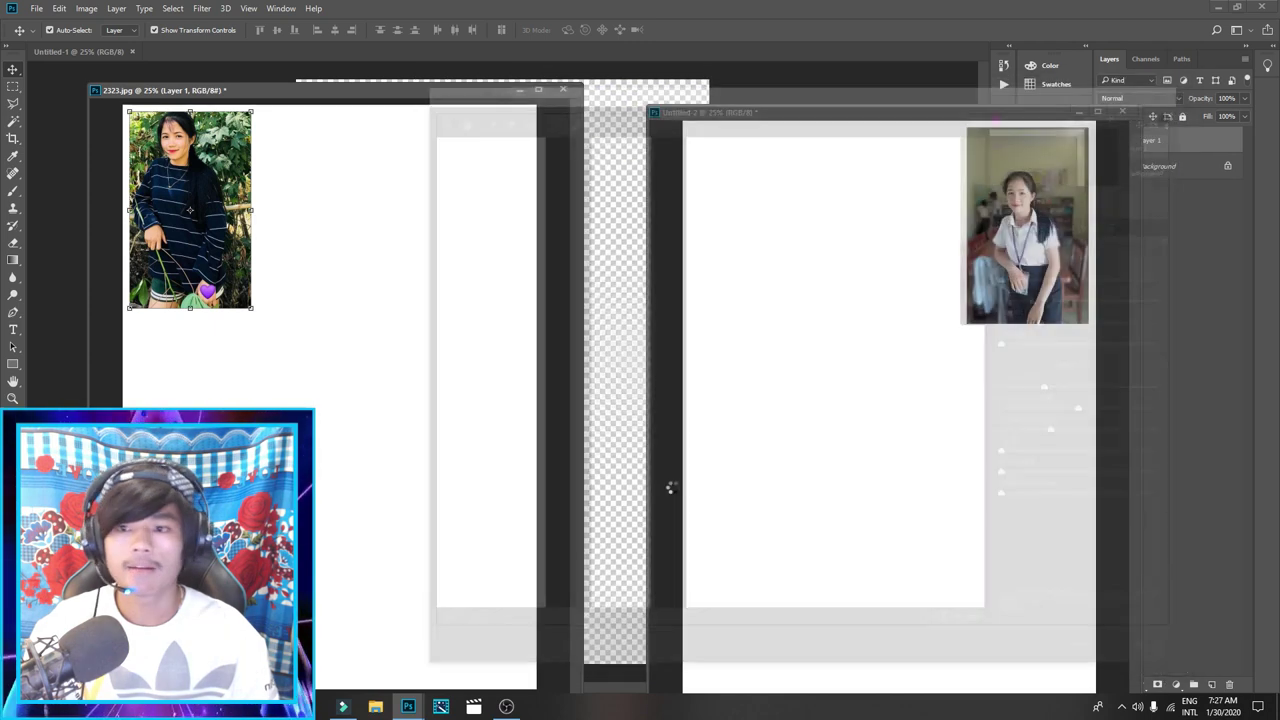
Open the classroom photo's layer from Untitled-2 in the Camera Raw Filter
left_click(207, 218)
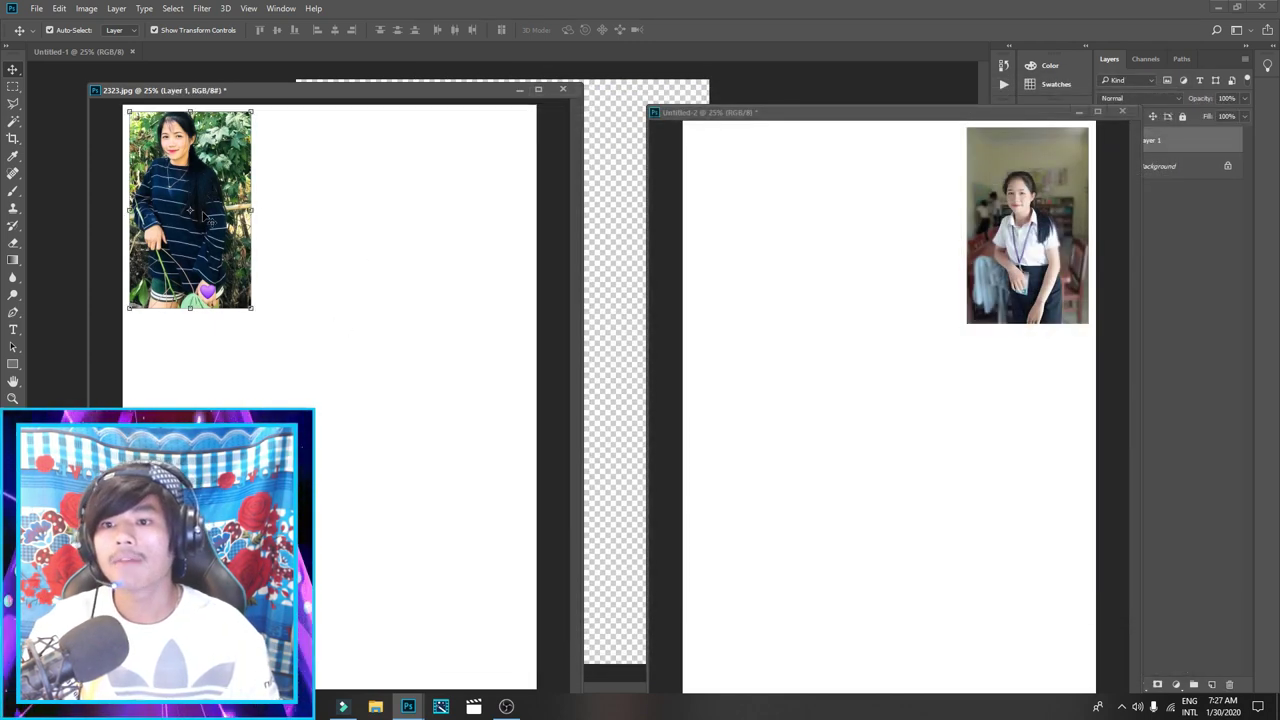
left_click(1005, 245)
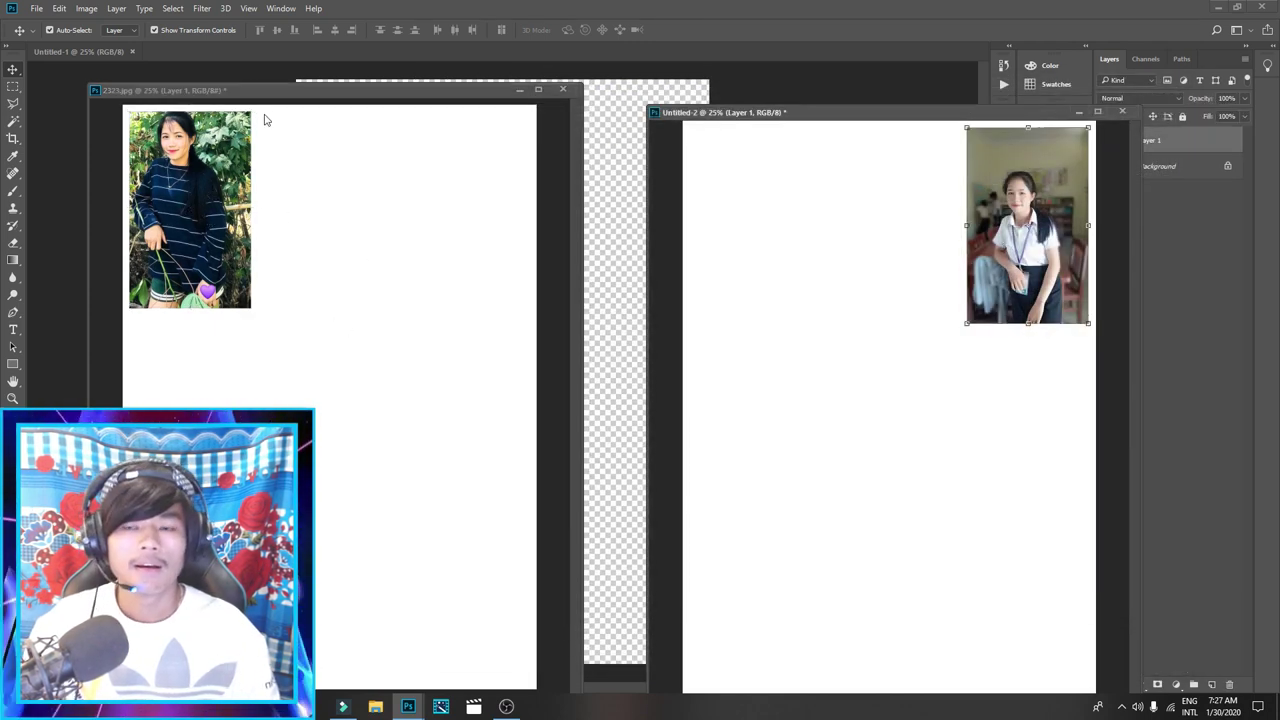
left_click(201, 8)
left_click(222, 87)
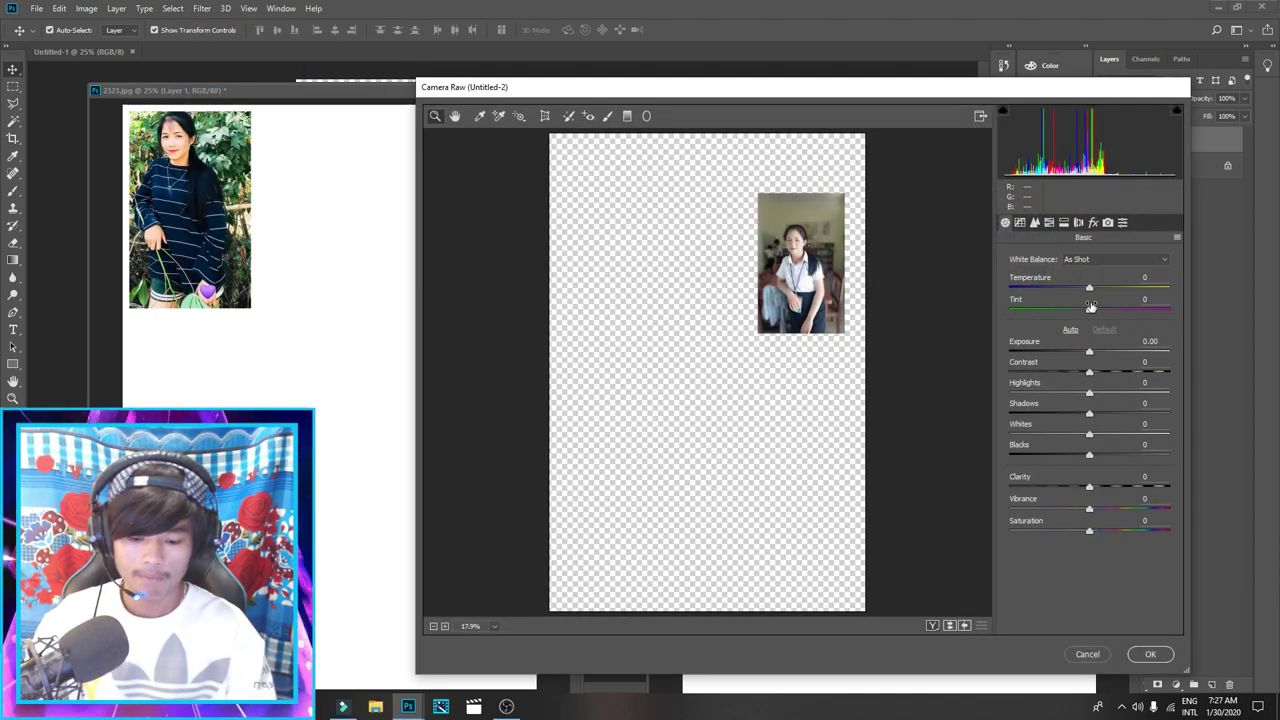
key("ctrl+equal")
key("ctrl+equal")
key("ctrl+equal")
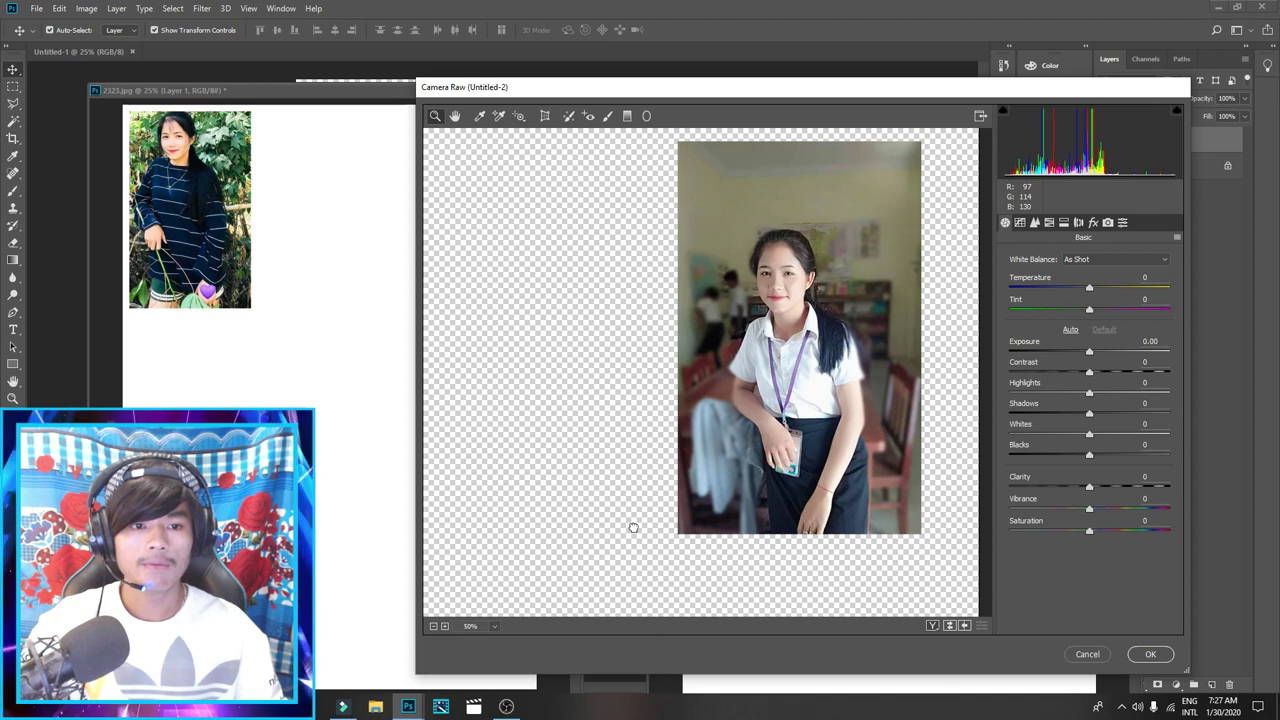
left_click_drag(1090, 290, 1082, 290)
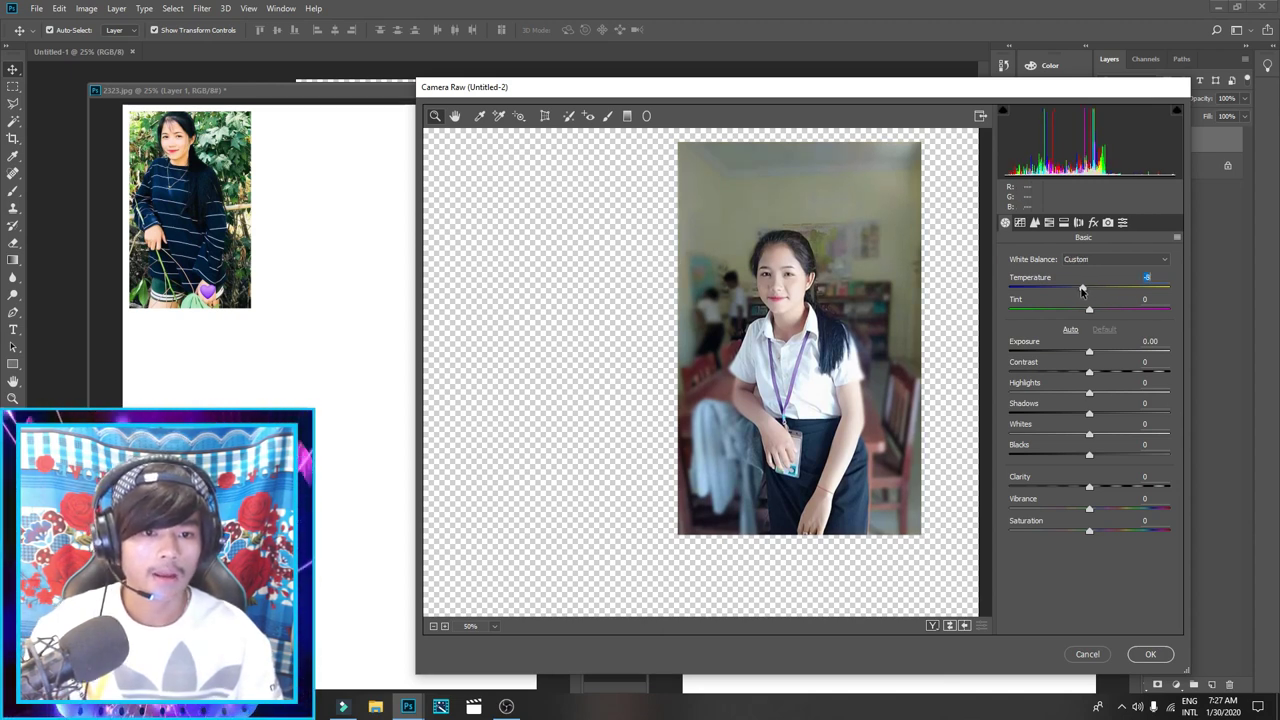
double_click(1082, 290)
left_click(1088, 305)
Set the classroom photo's Exposure to +0.30 and apply the Camera Raw adjustment
left_click_drag(1092, 349, 1093, 354)
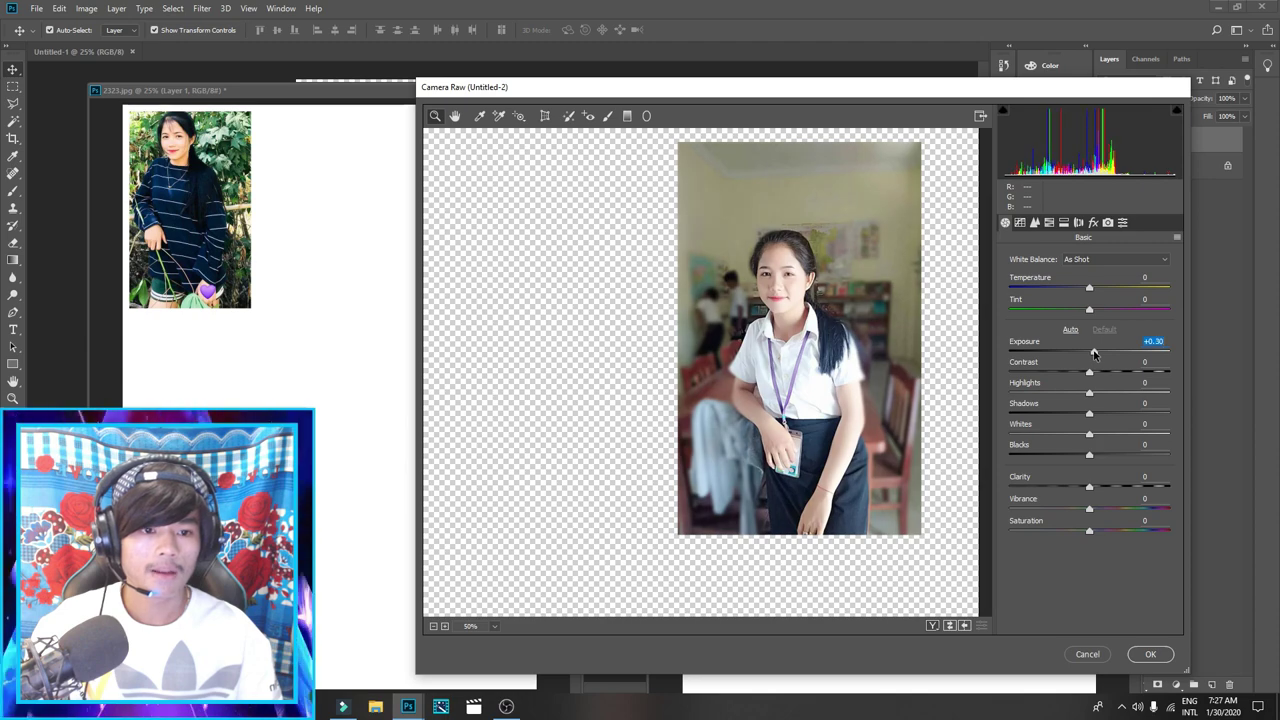
left_click(1150, 660)
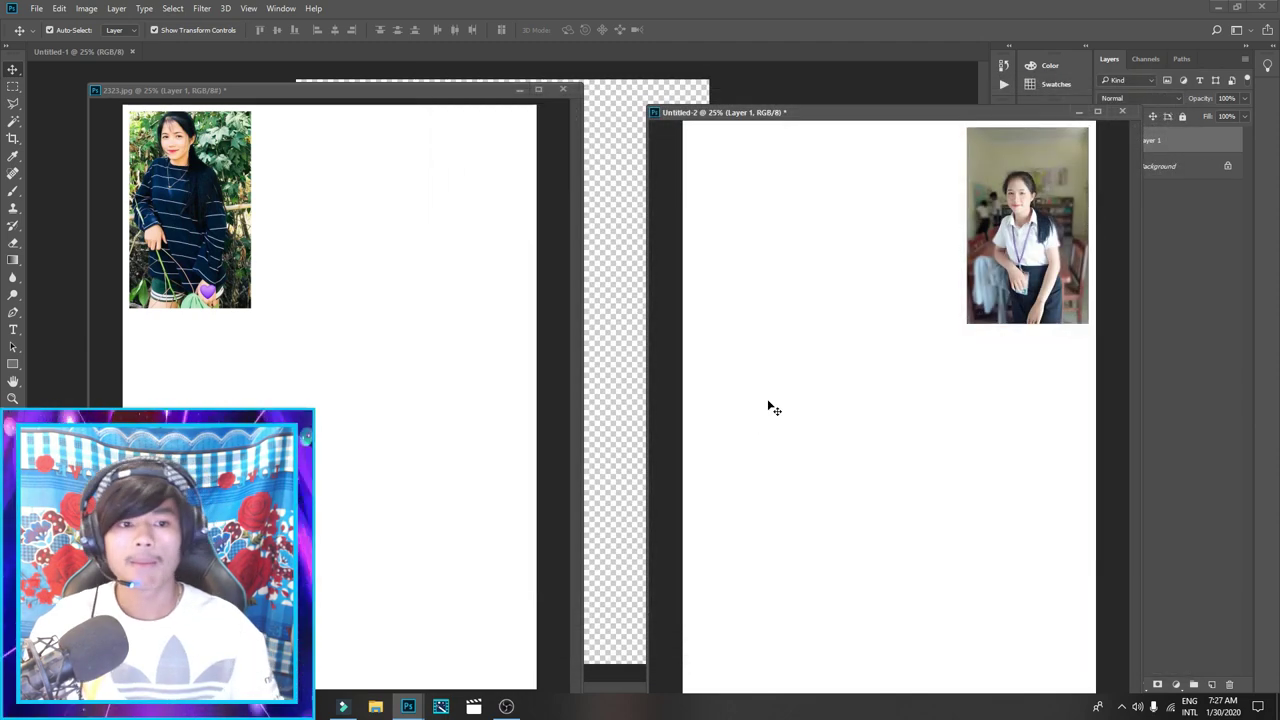
Save Untitled-2 to the Desktop as a JPEG named 0111 at maximum quality 12
left_click(37, 8)
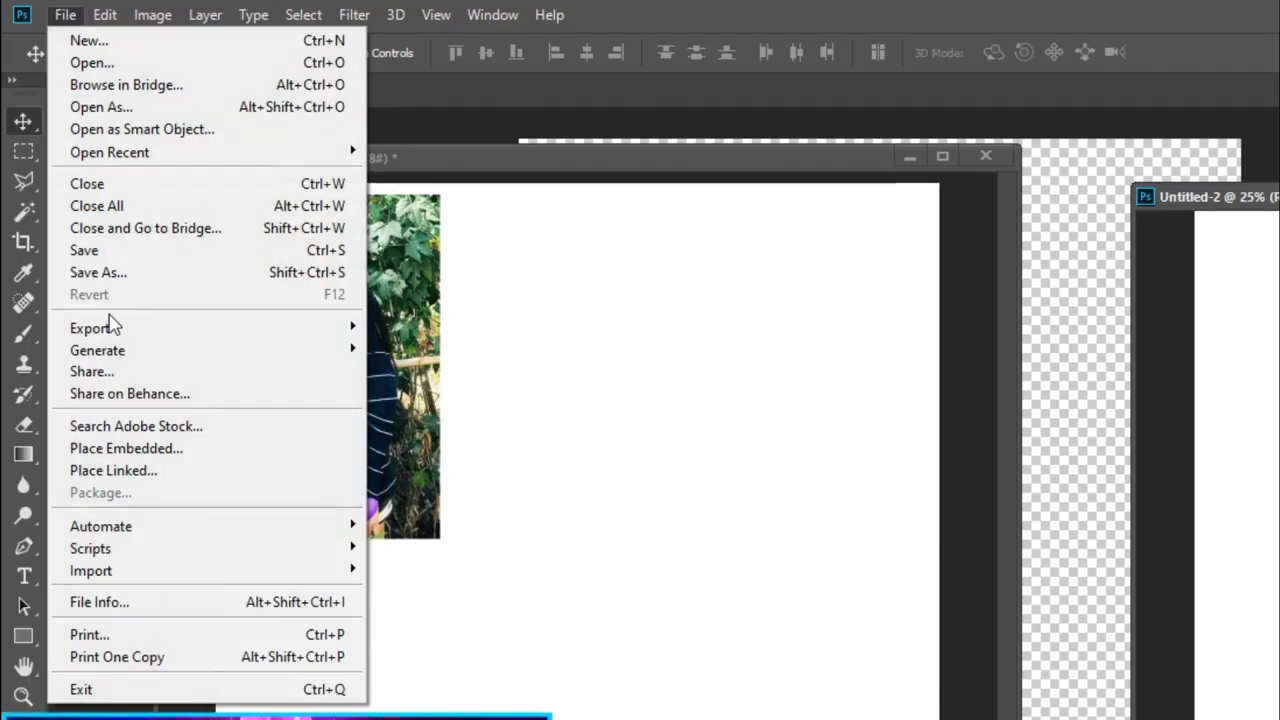
left_click(58, 155)
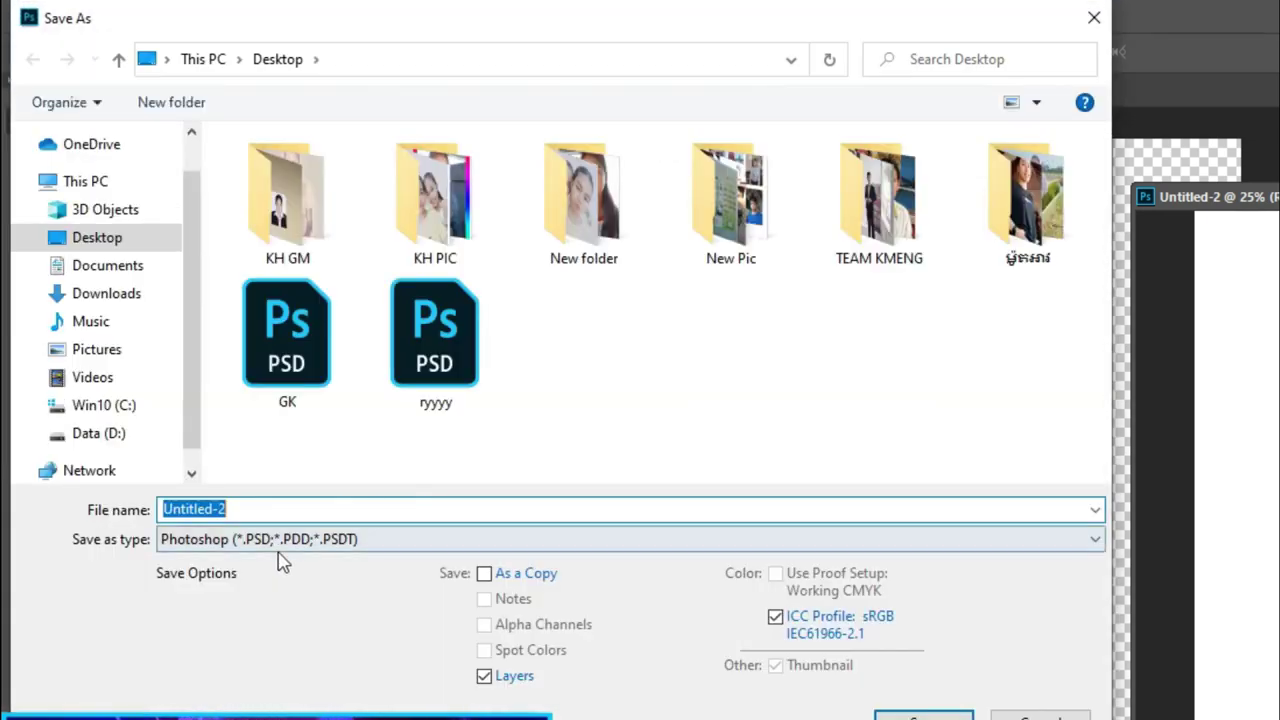
left_click(280, 543)
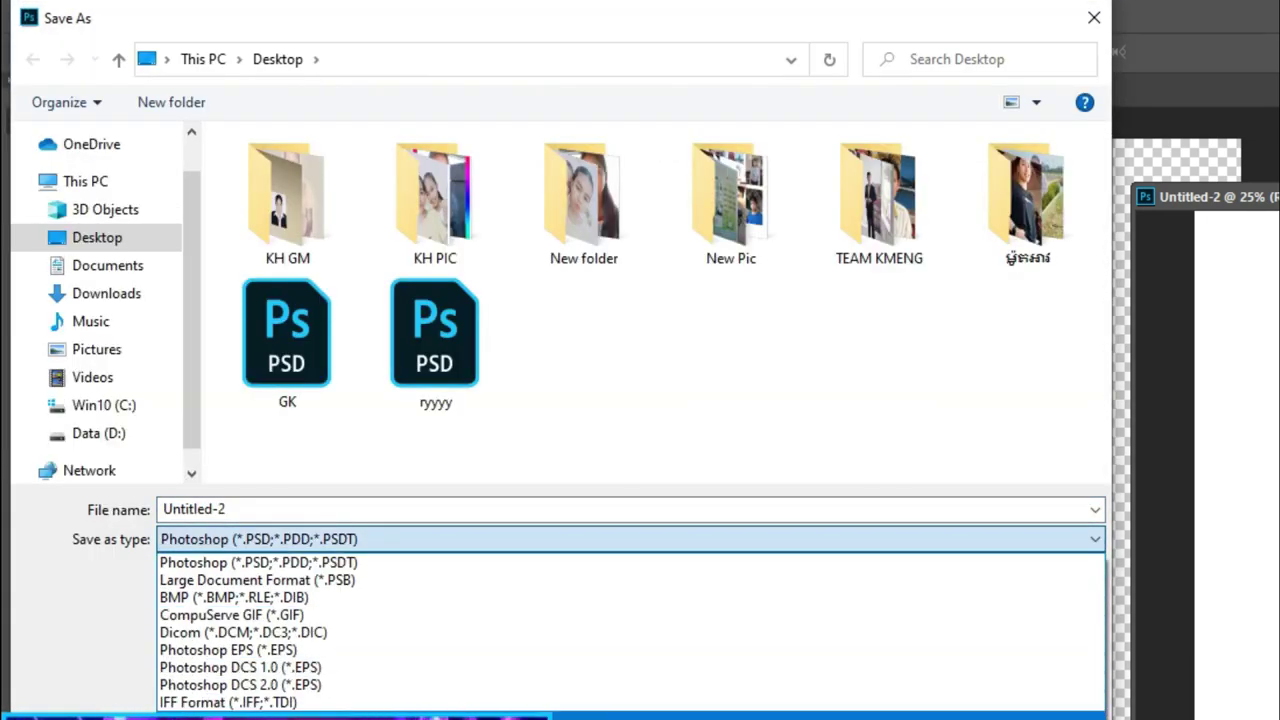
left_click(240, 719)
left_click(342, 509)
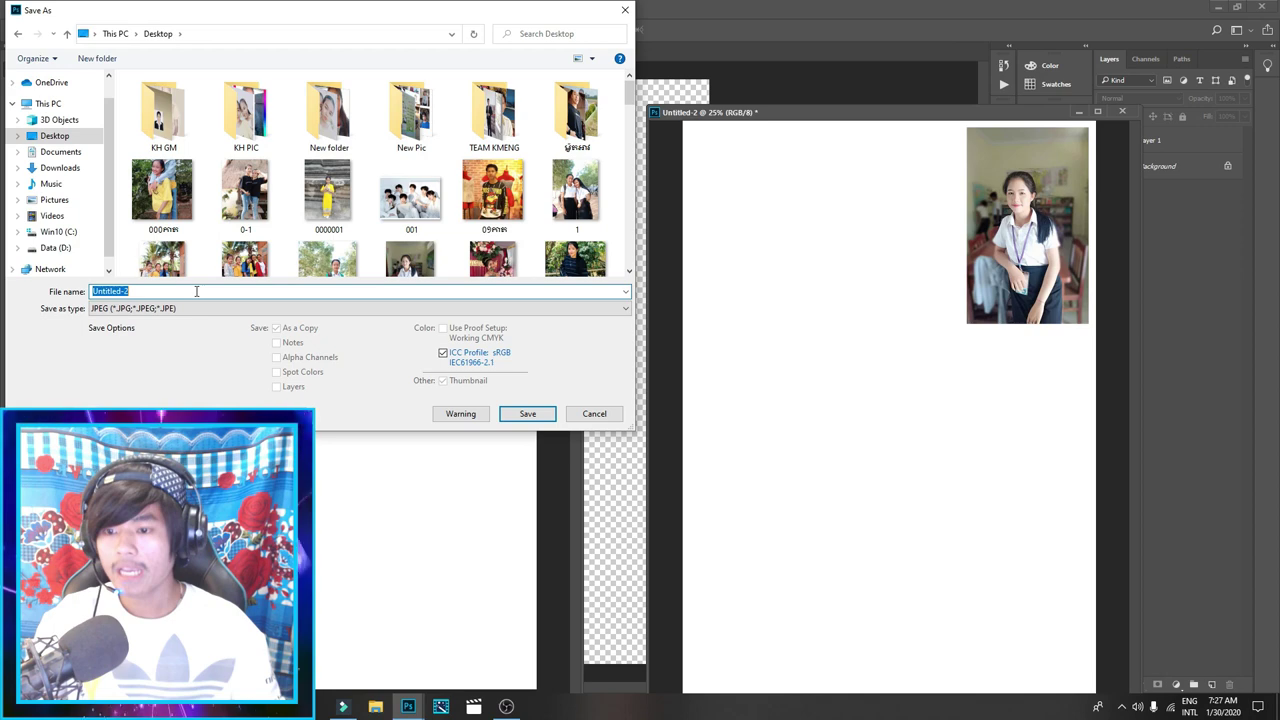
type("0111")
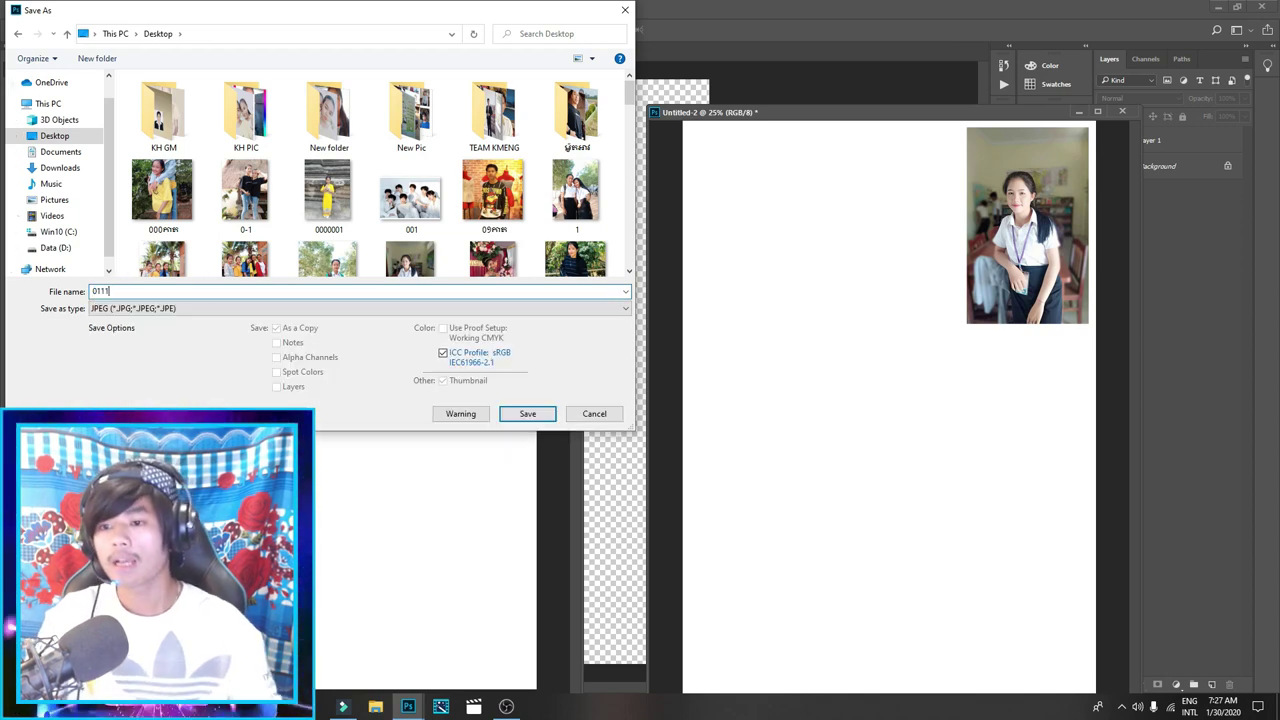
left_click(526, 414)
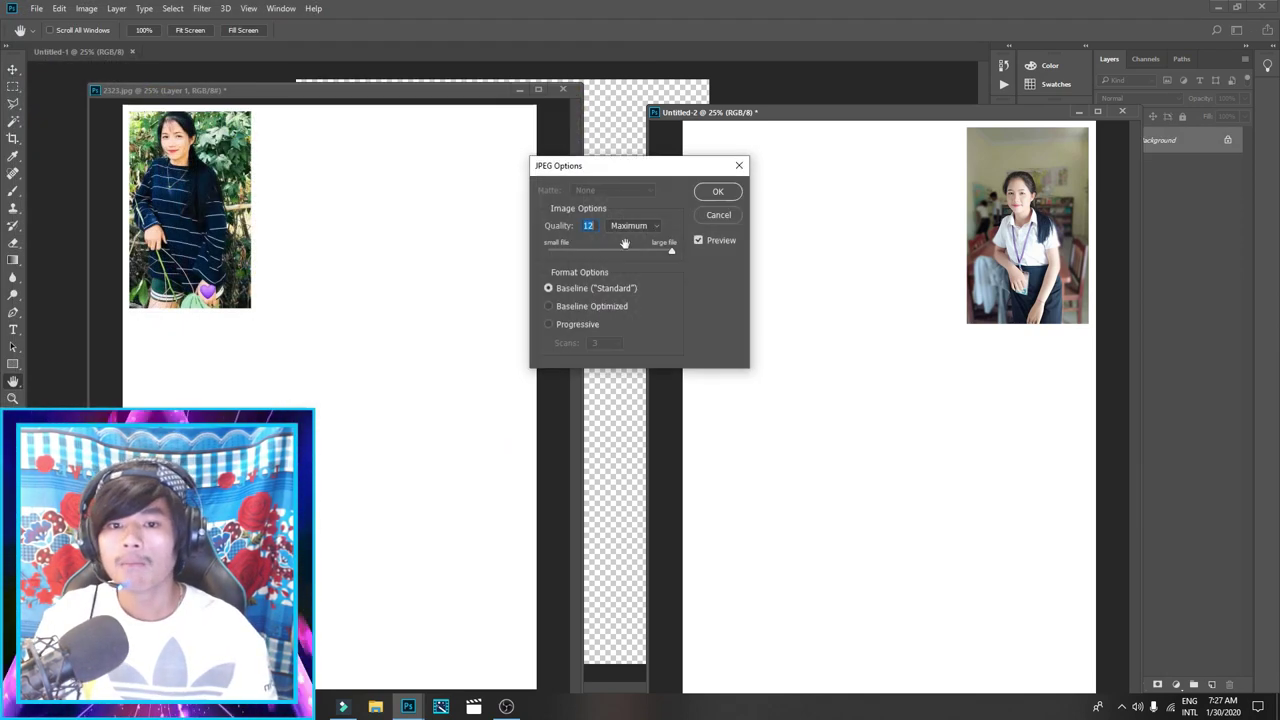
left_click(716, 192)
Move the Untitled-2 window over the 2323.jpg window and save it to the Desktop as a JPEG named 2222222
key("v")
left_click_drag(745, 112, 179, 78)
left_click(36, 8)
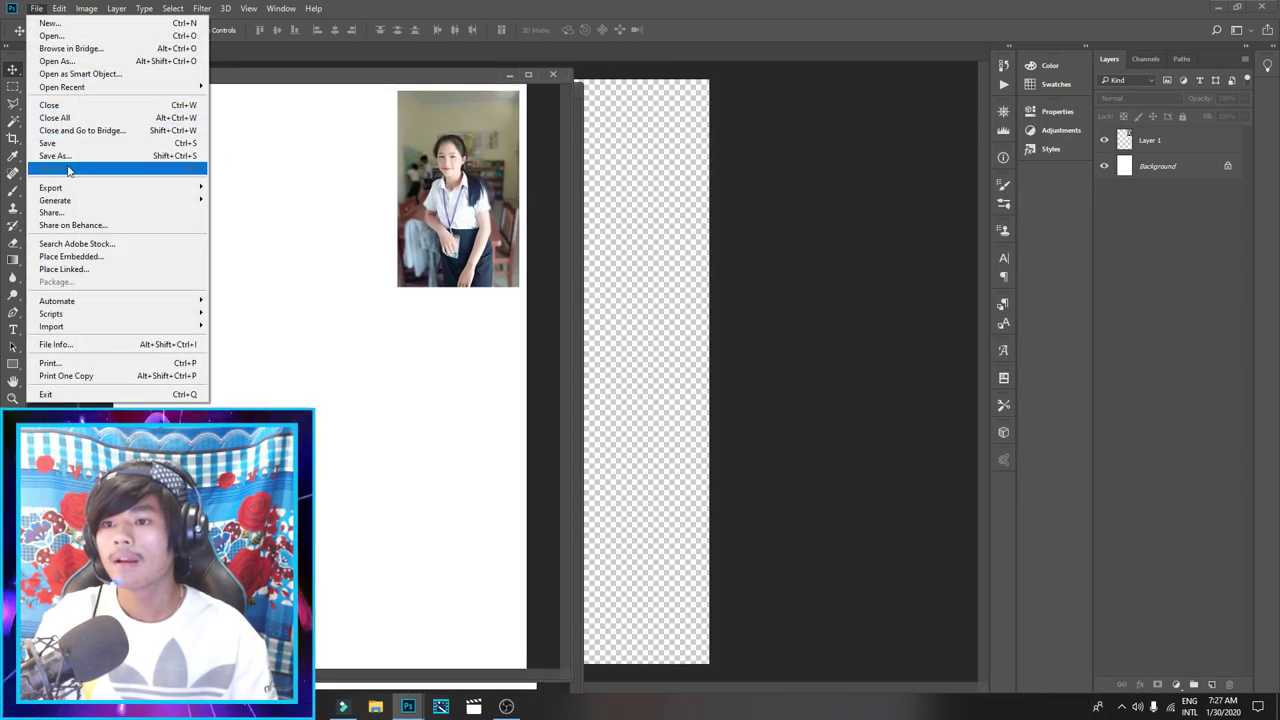
left_click(62, 155)
left_click(209, 308)
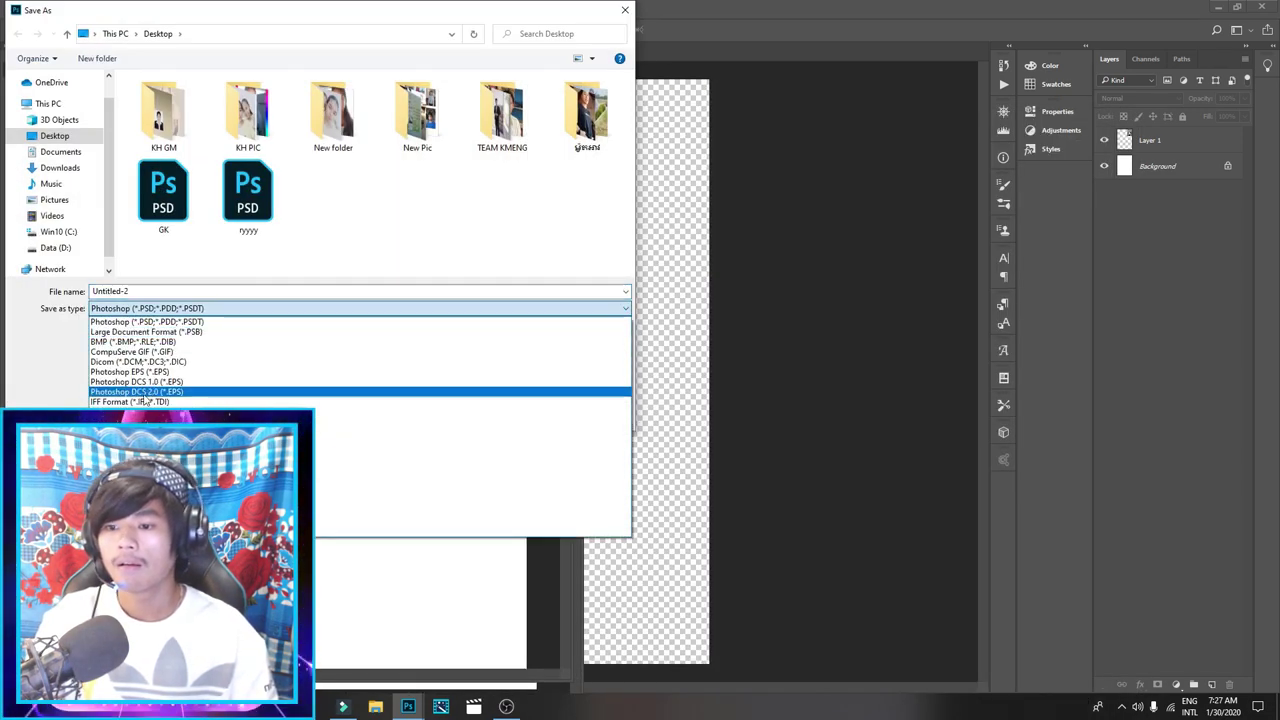
left_click(137, 406)
double_click(110, 291)
type("2222222")
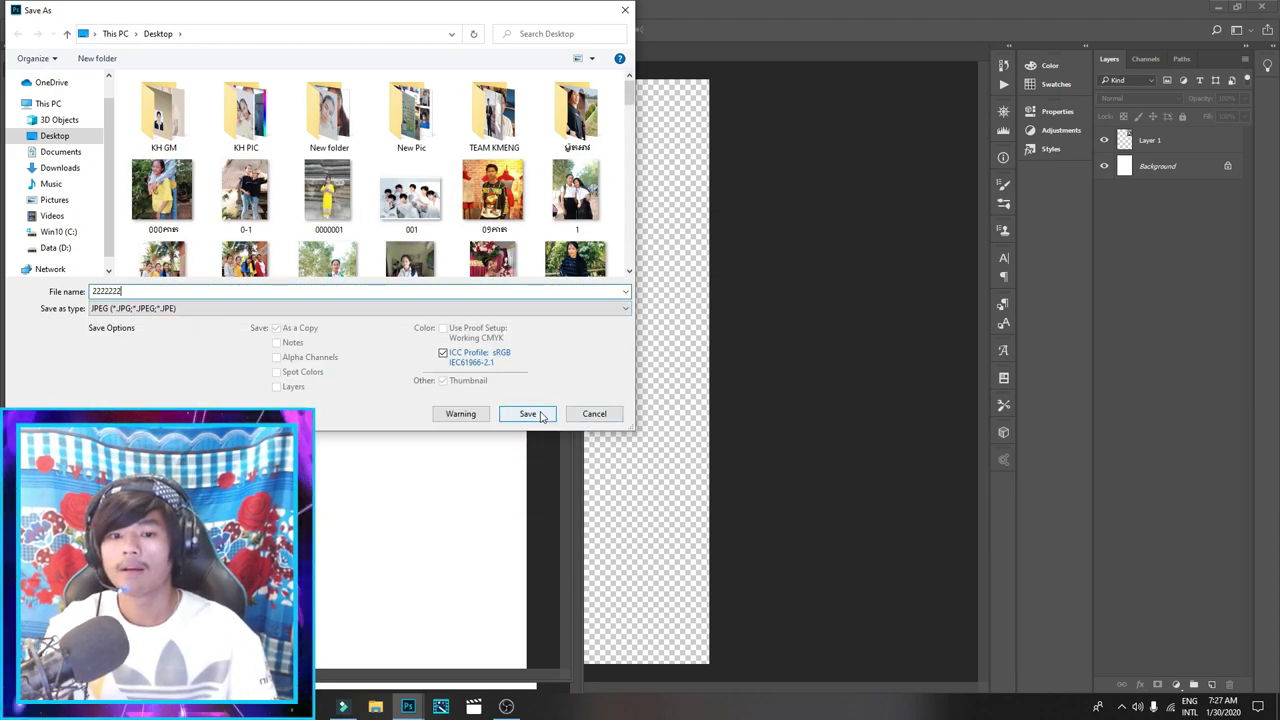
left_click(528, 414)
left_click(719, 192)
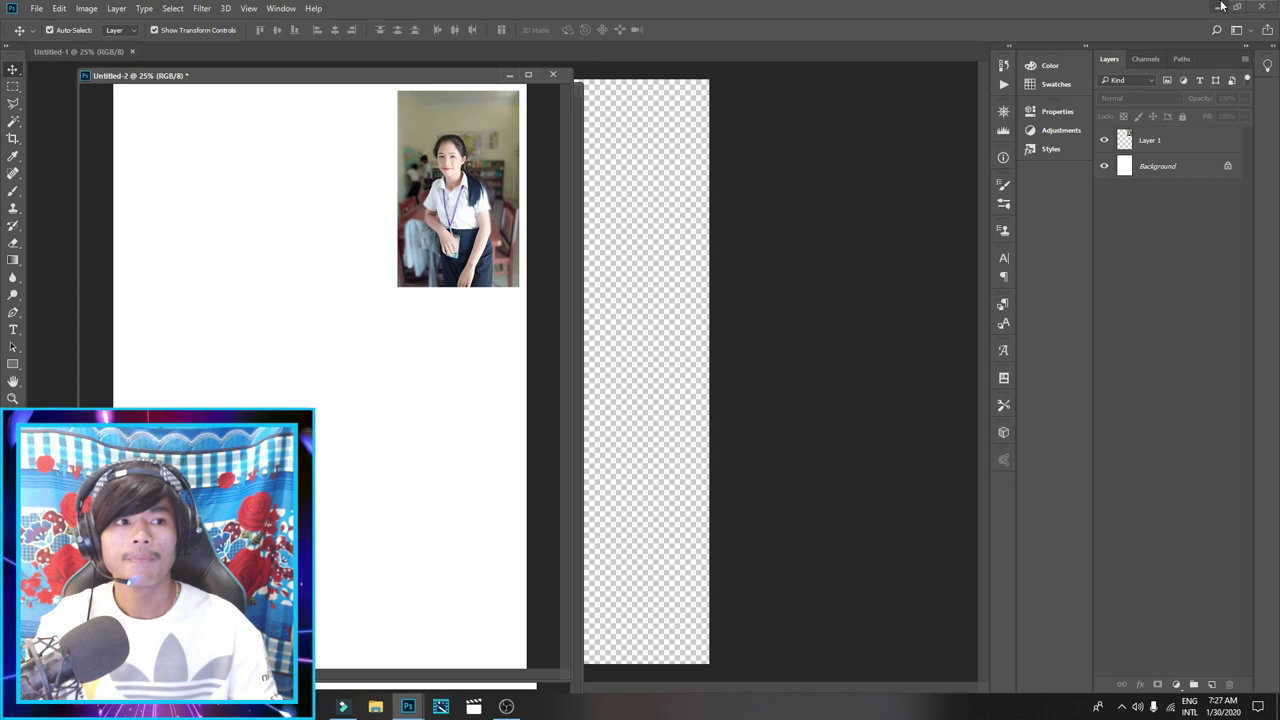
Minimize Photoshop and check the saved 0111 image from the desktop in the Photos app
left_click(1219, 7)
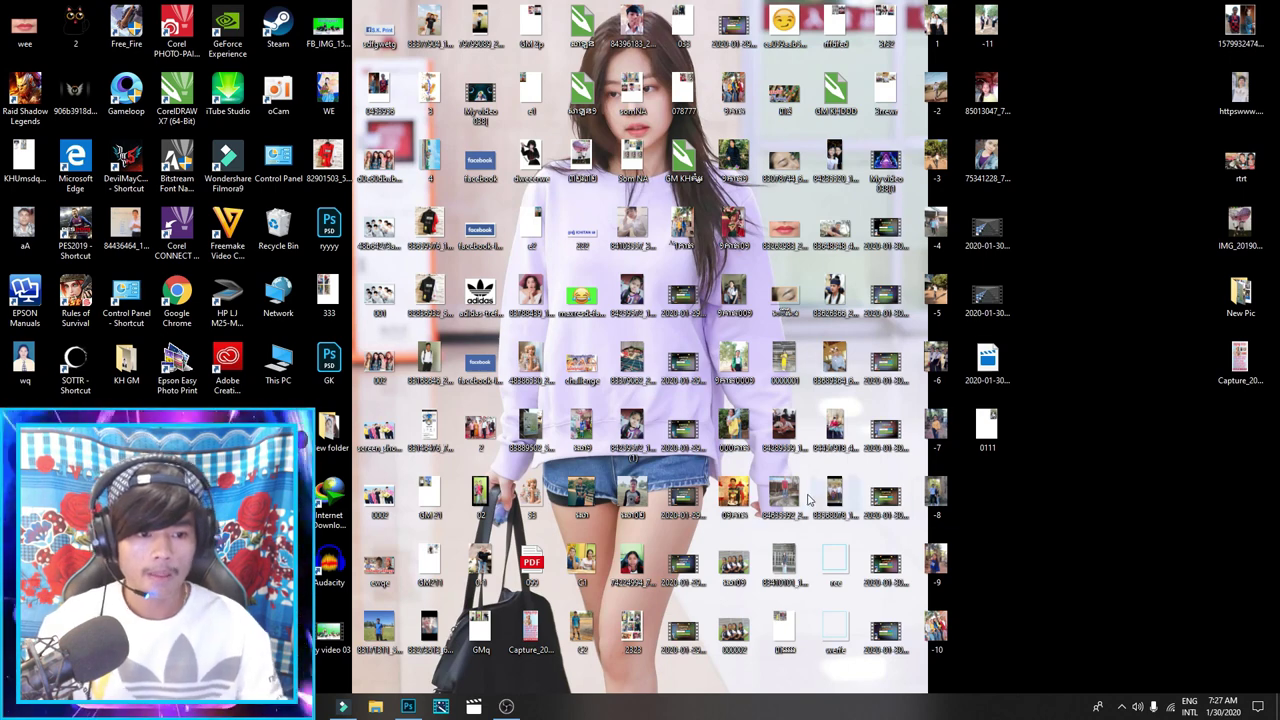
double_click(987, 425)
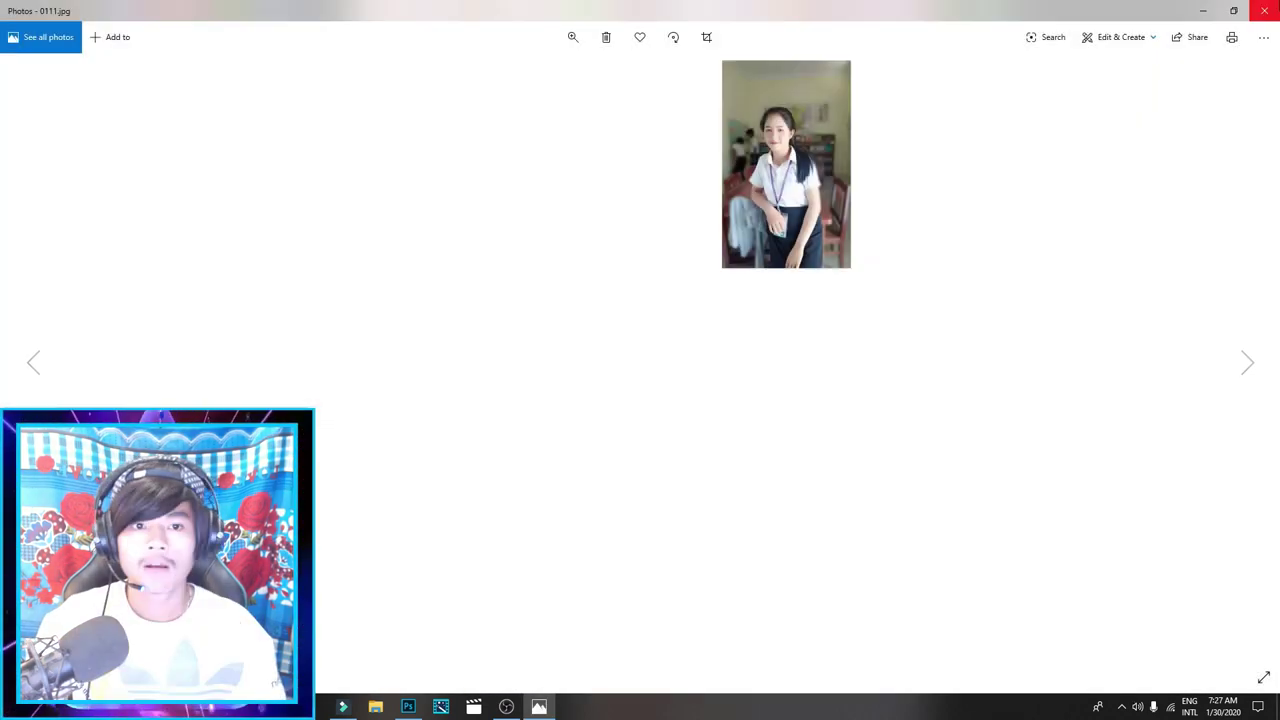
key("alt+F4")
Switch back to Photoshop and save the 2323.jpg document to the Desktop as a JPEG named 12312312
left_click(408, 706)
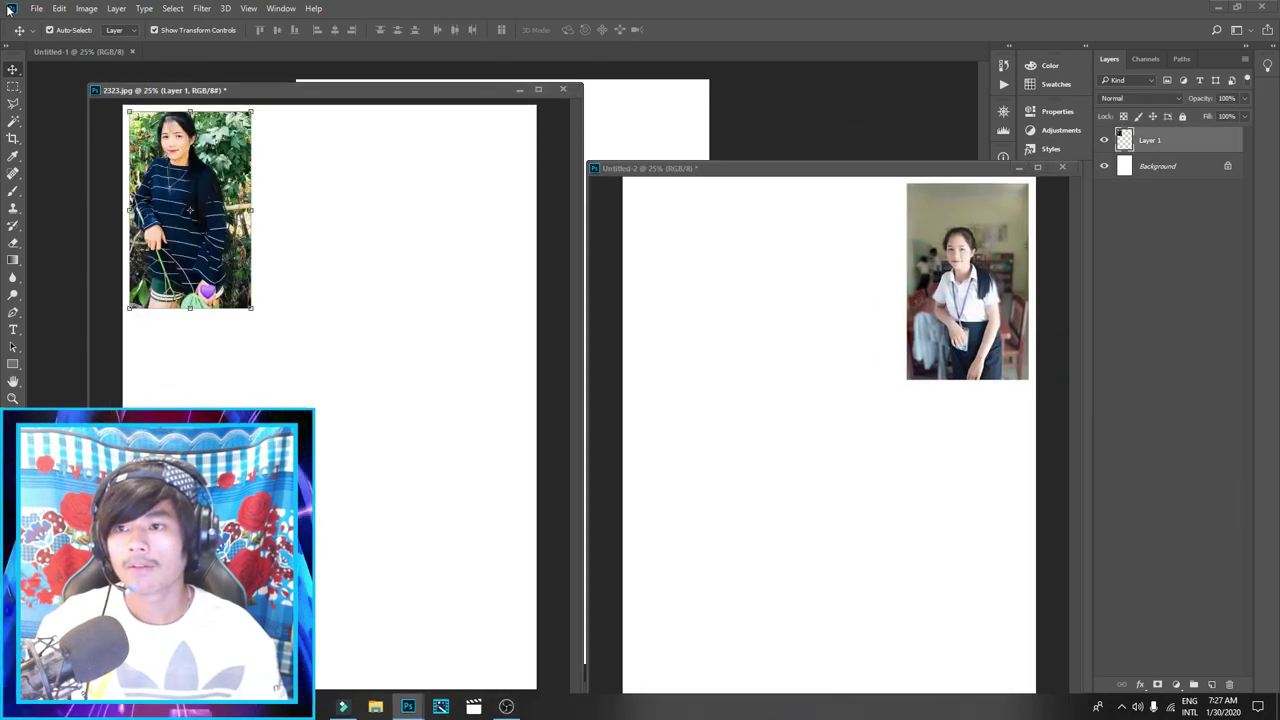
left_click(33, 8)
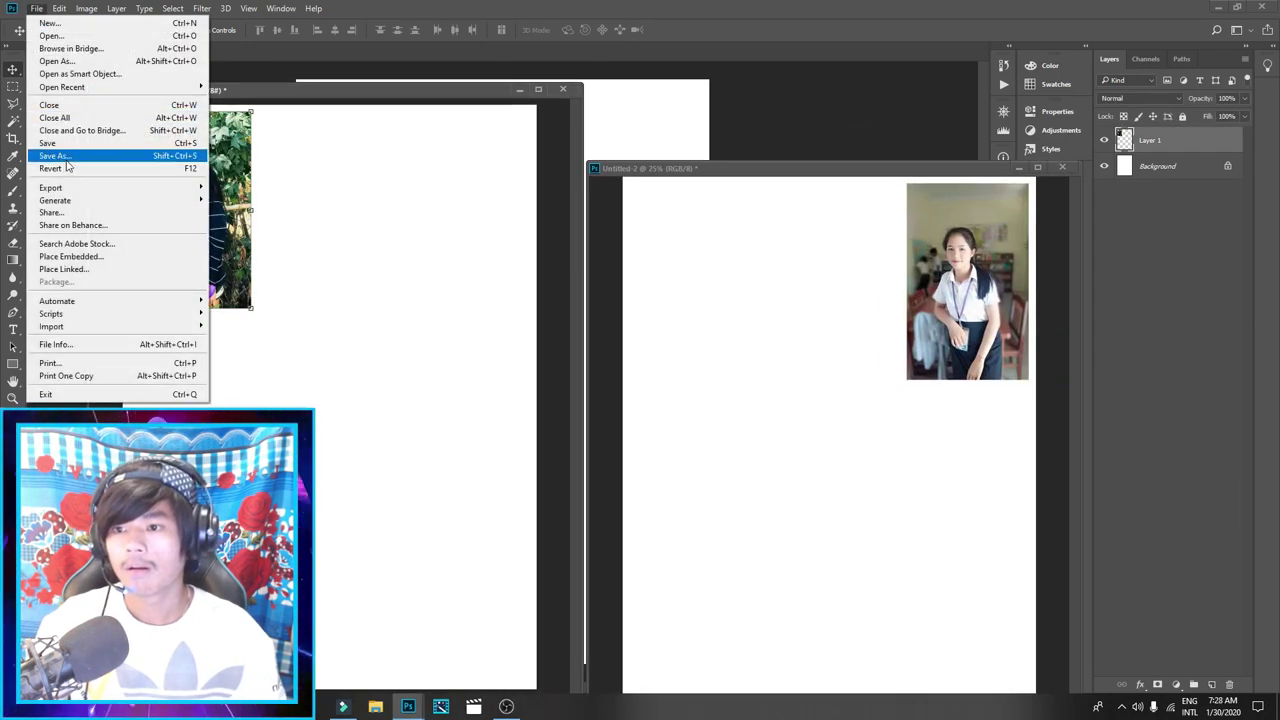
left_click(60, 156)
left_click(180, 308)
left_click(180, 400)
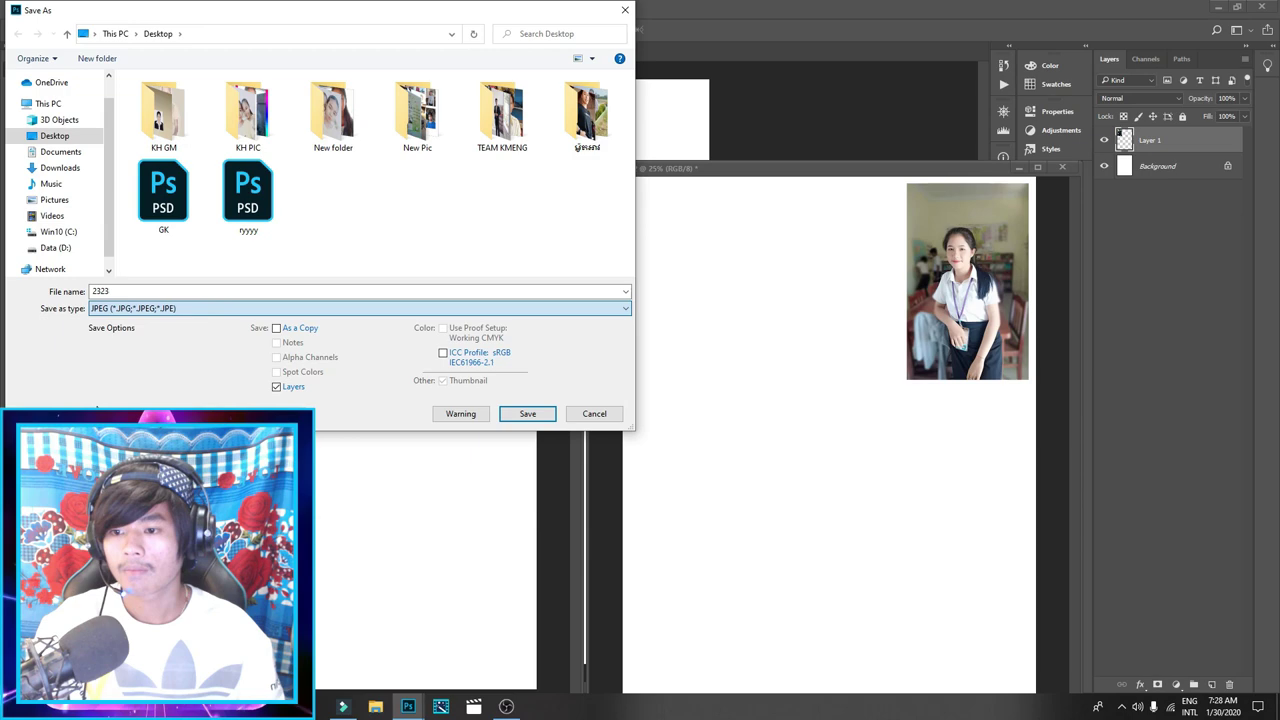
double_click(146, 291)
type("12312312")
left_click(528, 414)
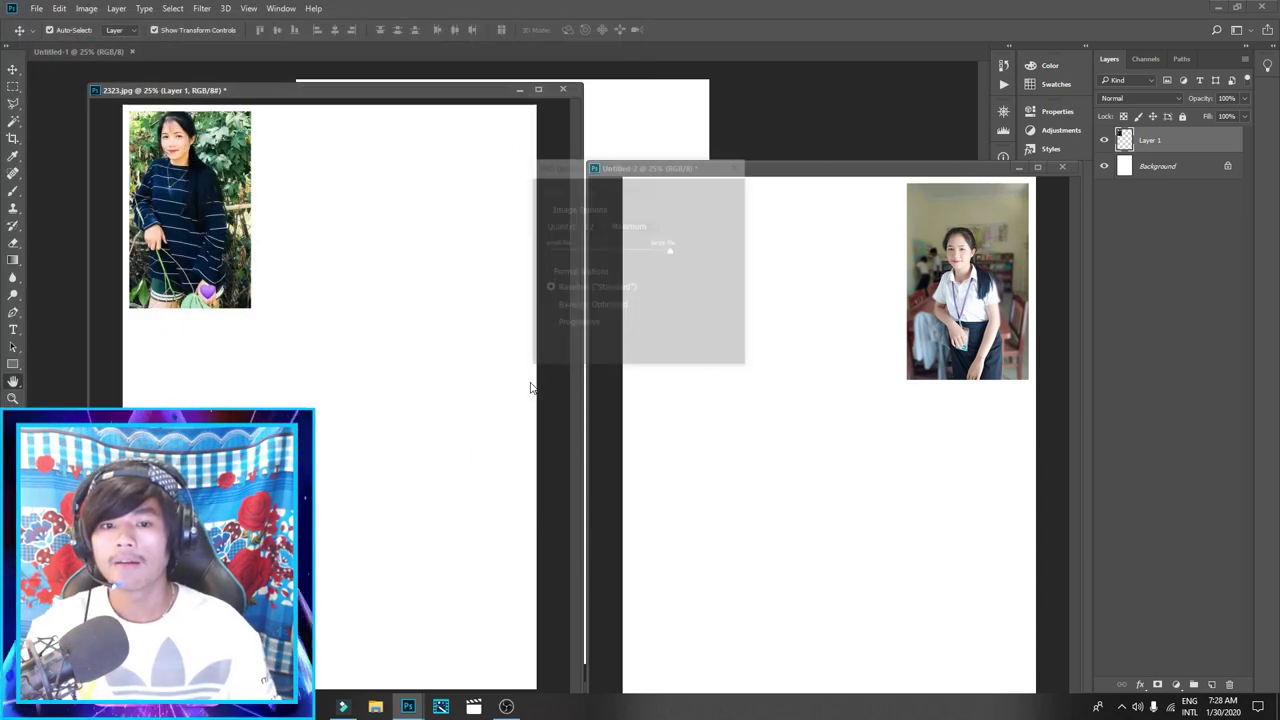
left_click(724, 196)
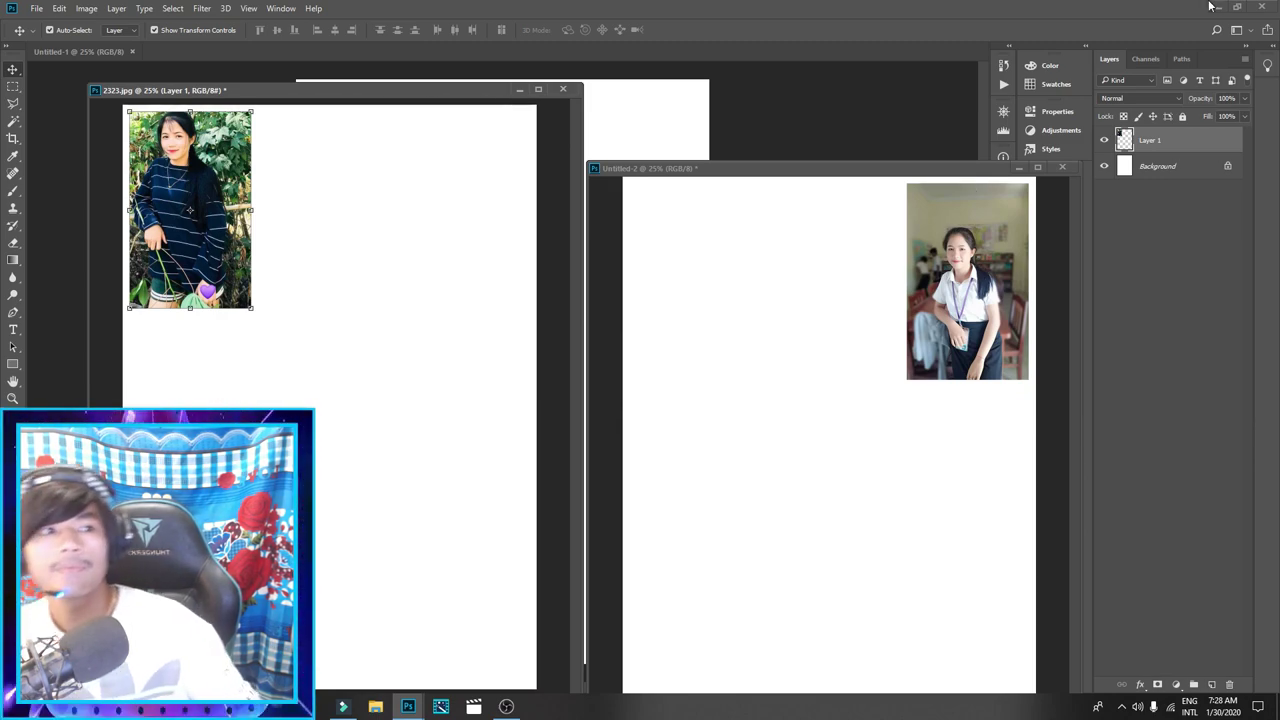
Minimize Photoshop and view the saved 0111 and 12312312 images from the desktop in the Photos app
left_click(1219, 8)
double_click(986, 428)
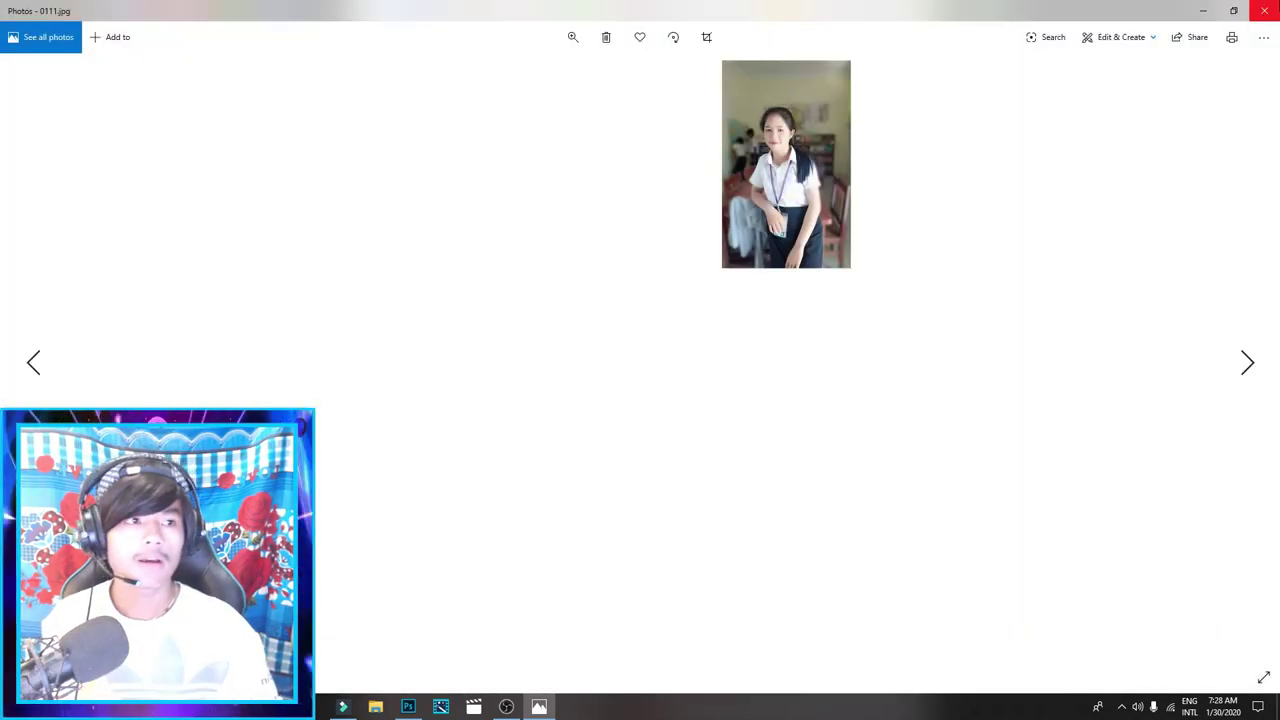
left_click(1264, 10)
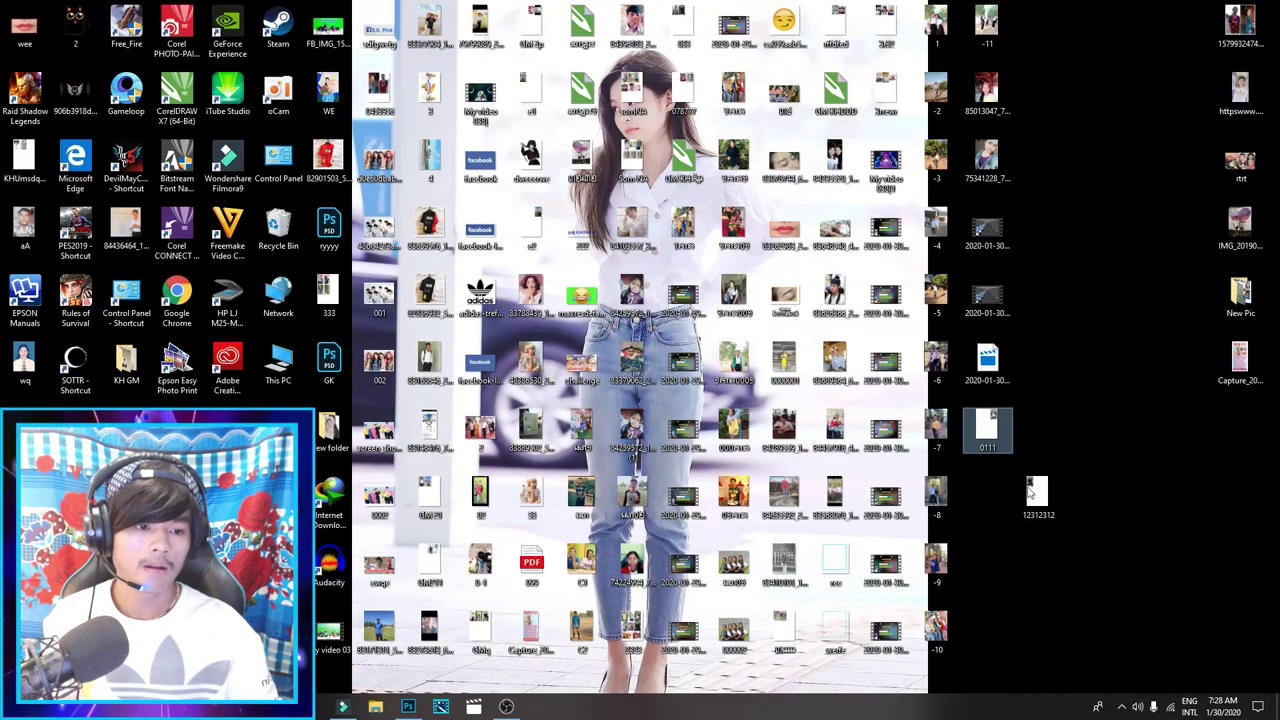
double_click(1034, 492)
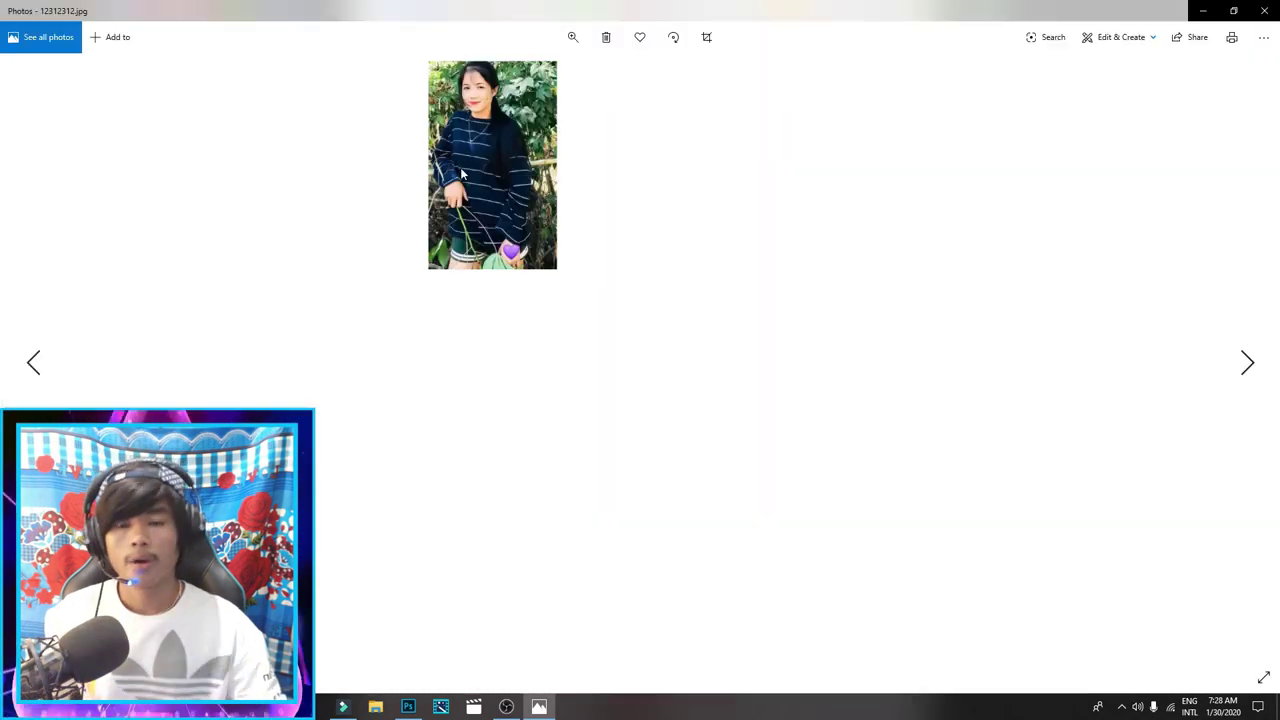
Compare the saved 12312312 and 0111 images side by side in two half-screen Photos windows
key("super+Left")
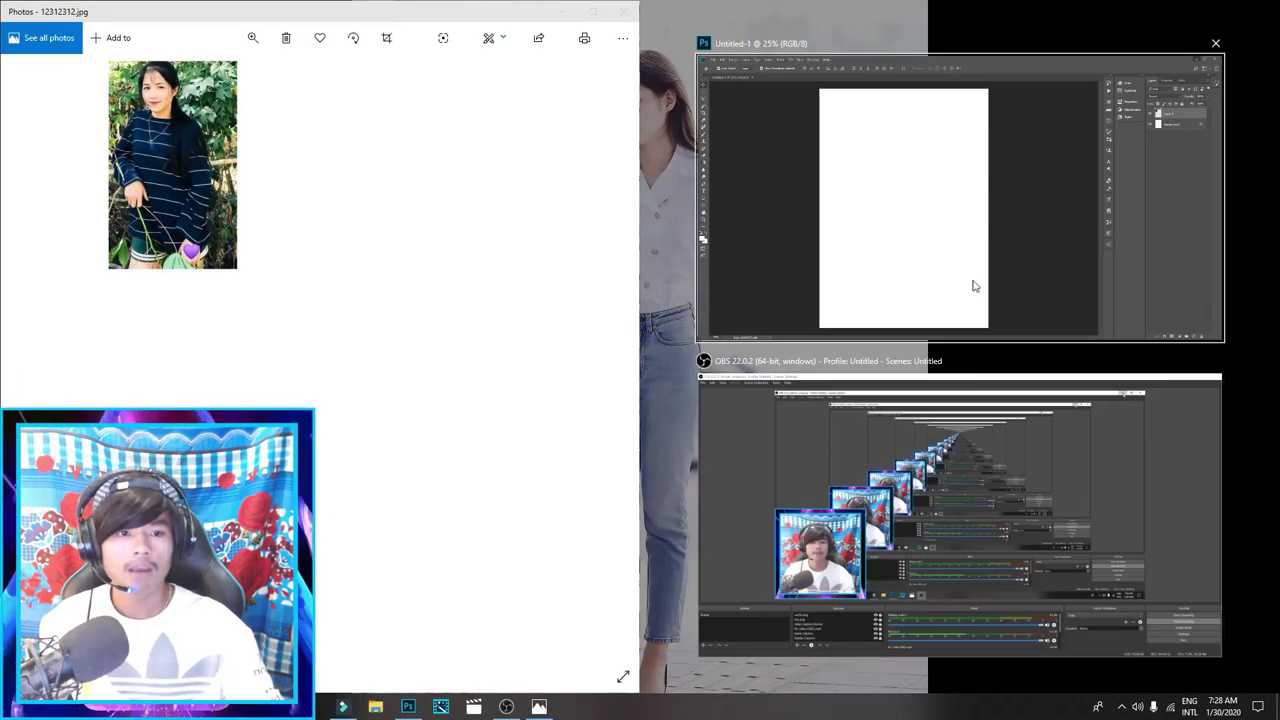
left_click(680, 420)
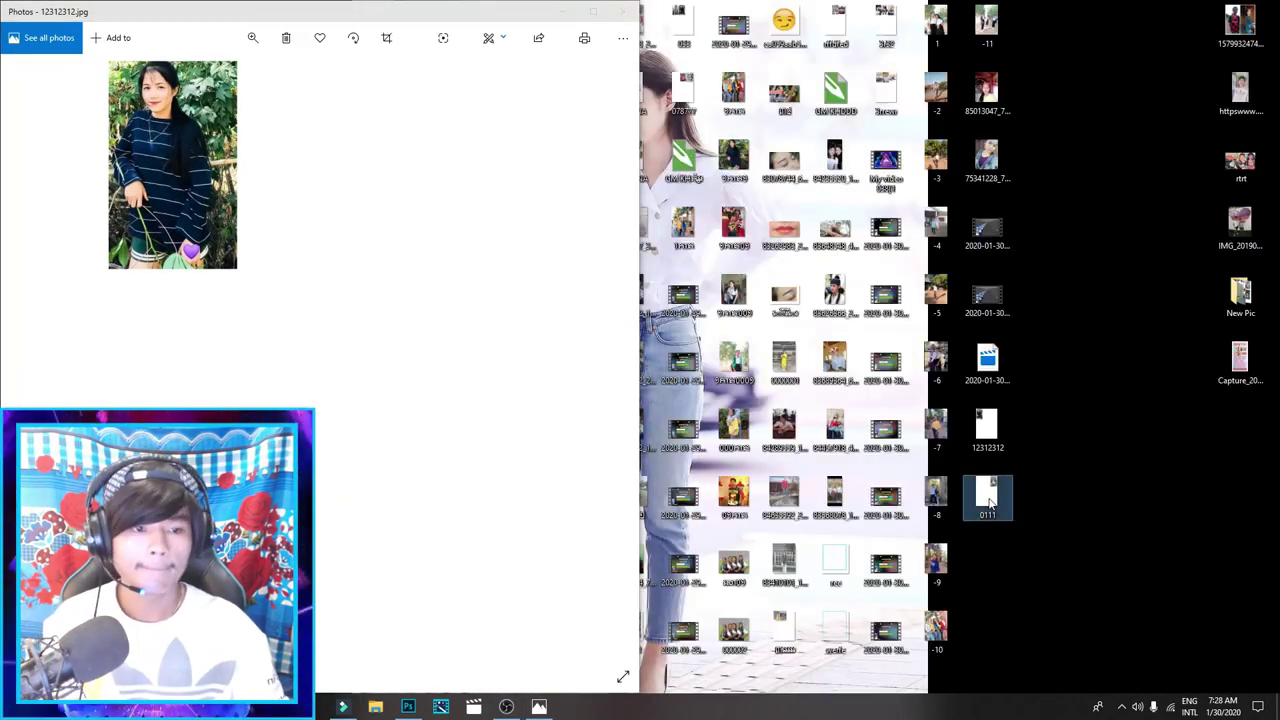
double_click(990, 500)
key("super+Right")
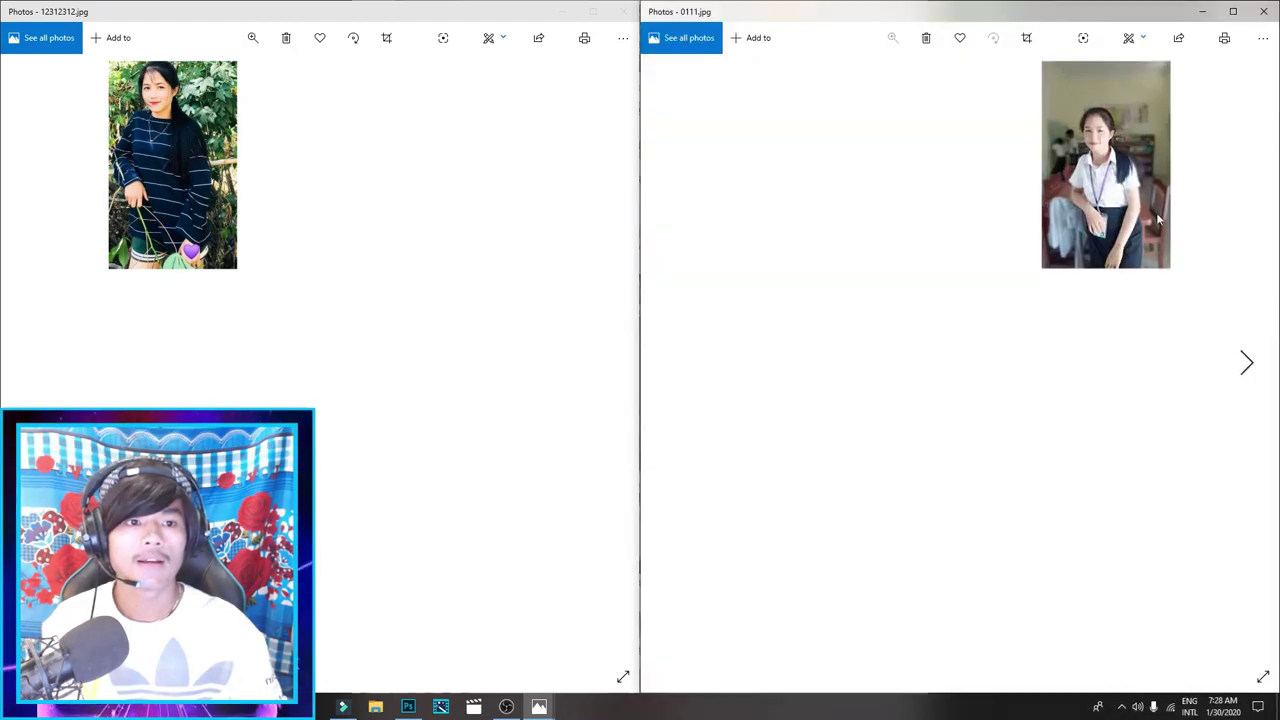
left_click(240, 166)
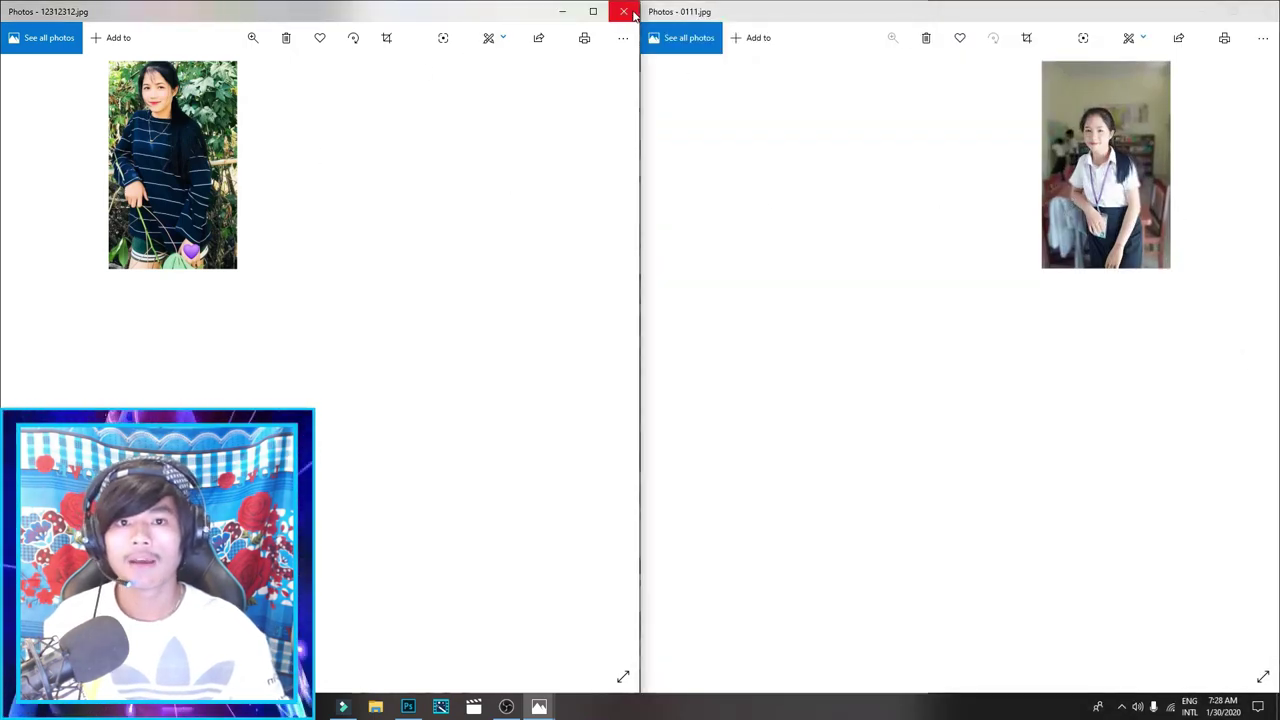
Close both Photos windows and reopen the 12312312 image from the desktop in a maximized window
left_click(593, 11)
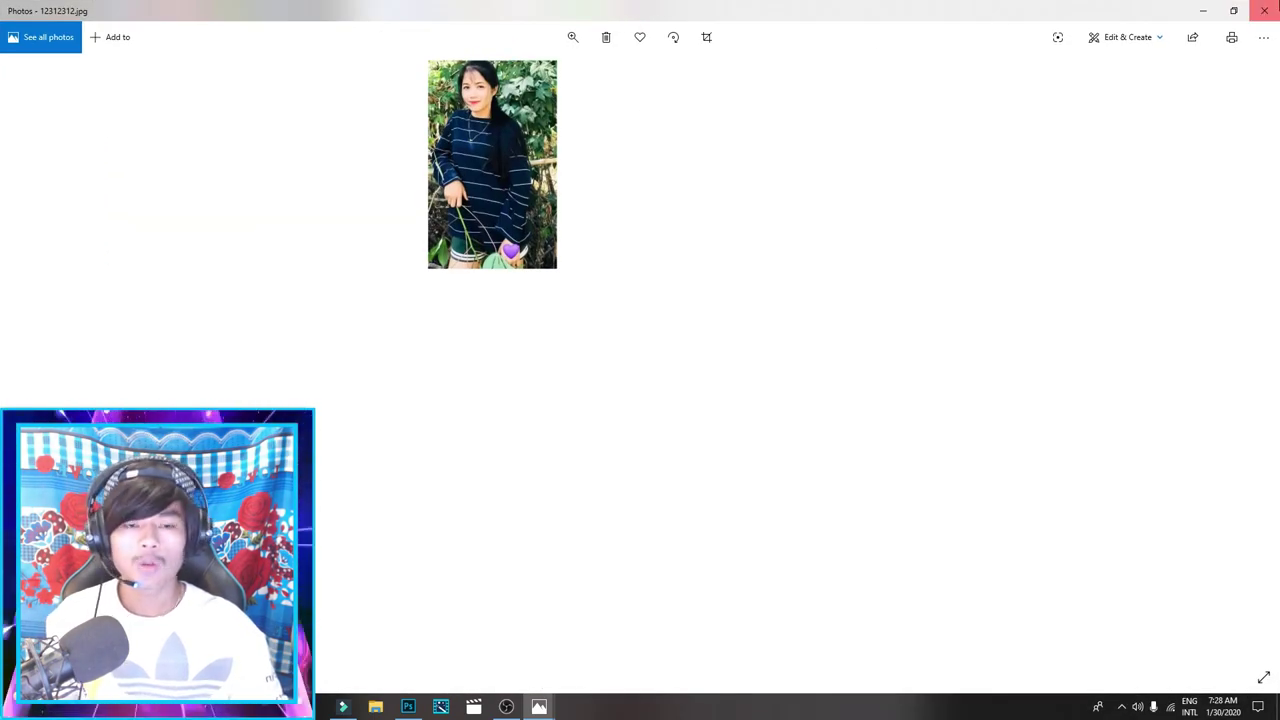
left_click(1264, 10)
left_click(1273, 13)
double_click(984, 428)
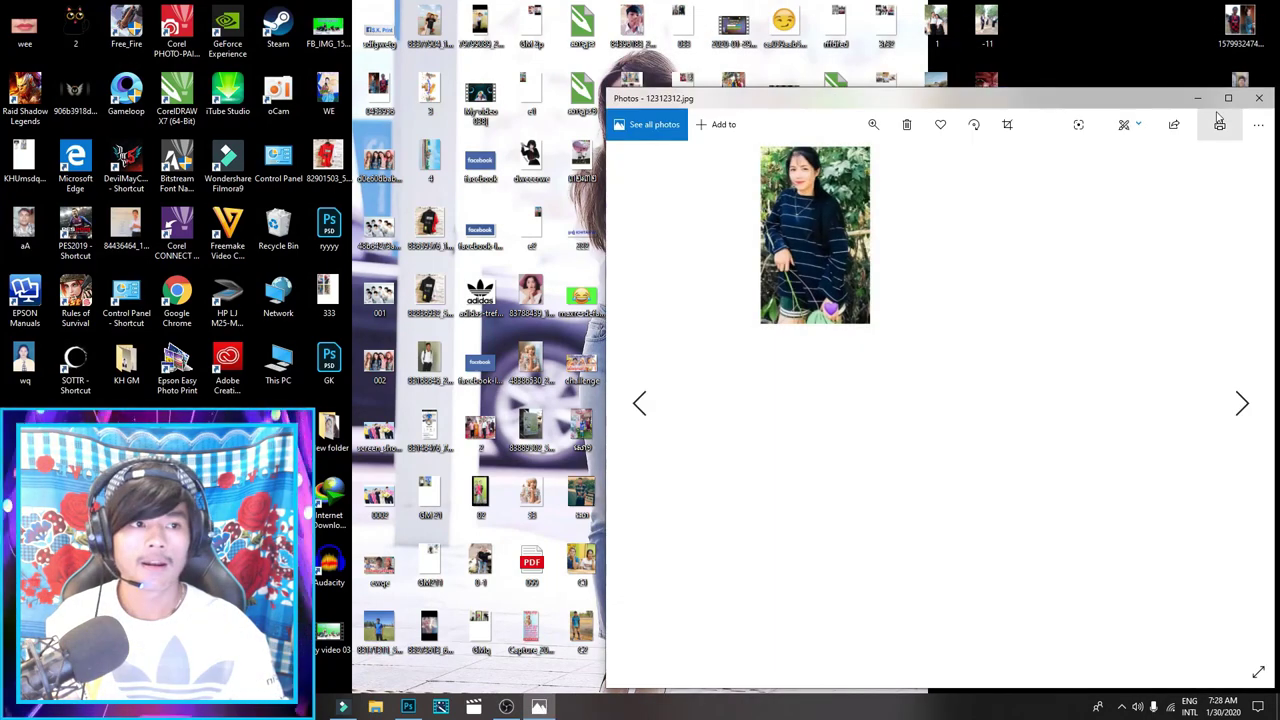
left_click(1228, 98)
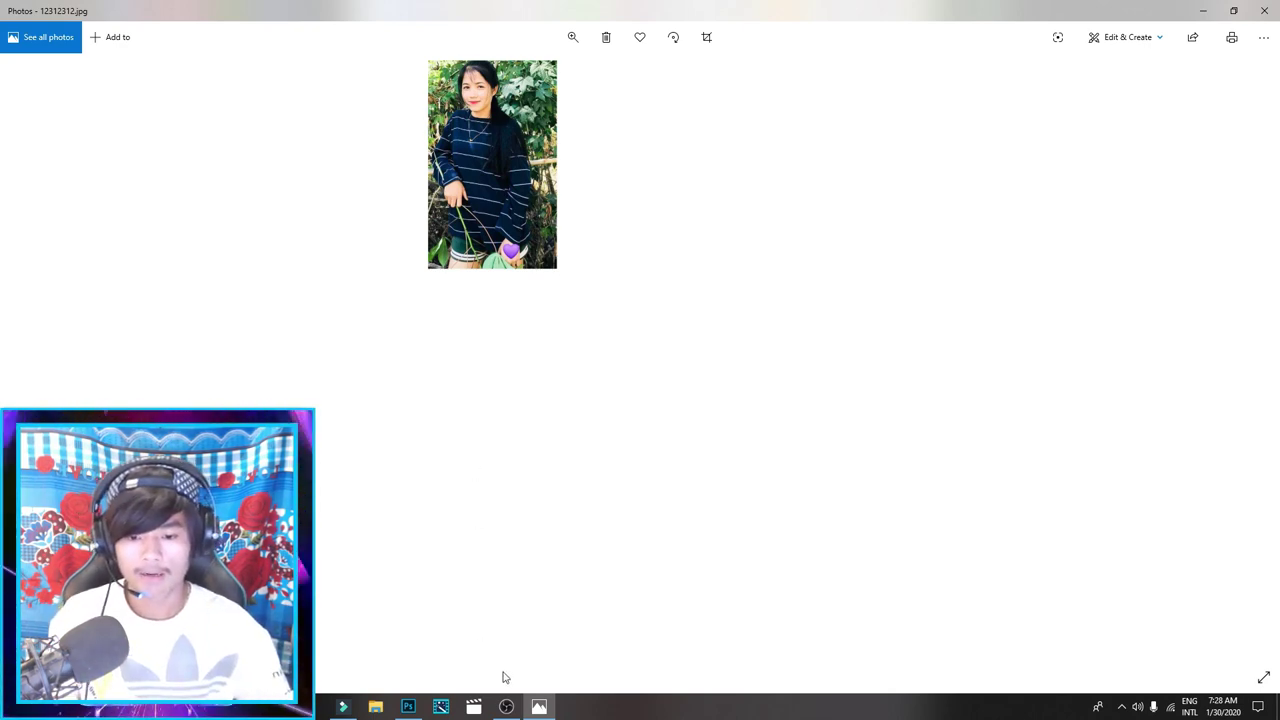
Close the 12312312 image, view the 0111 image from the desktop in Photos, and close it
left_click(506, 706)
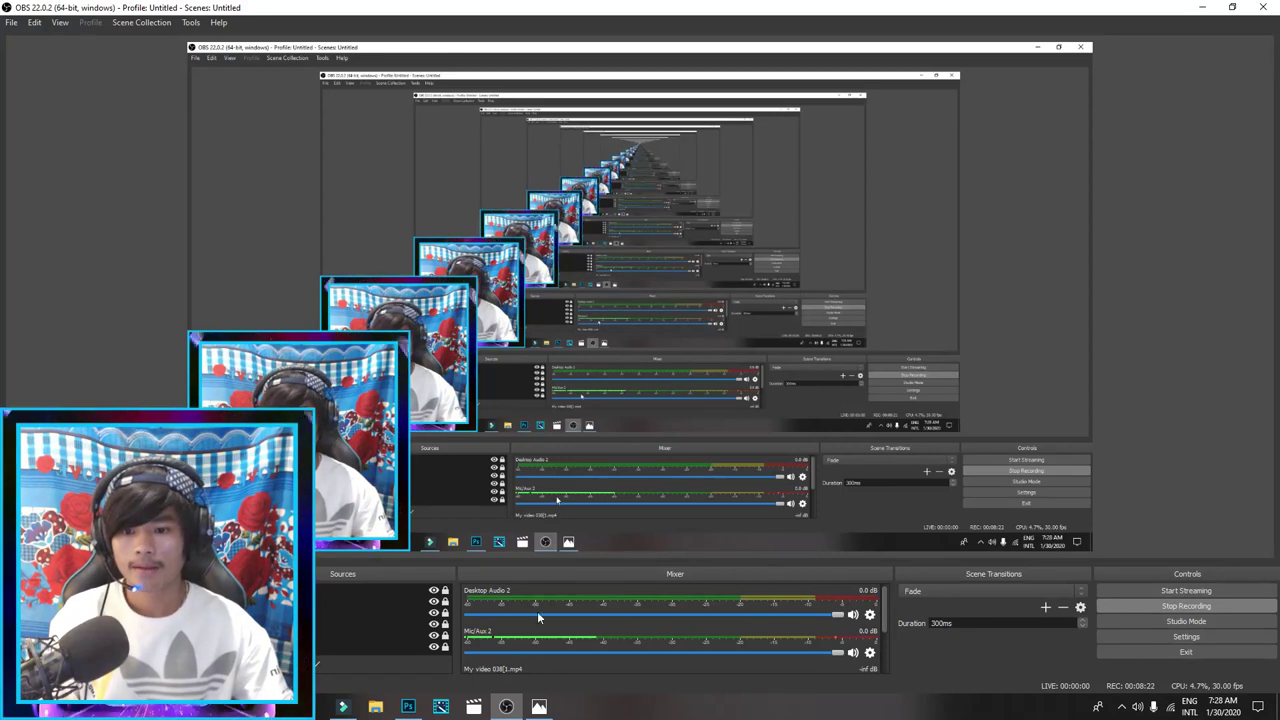
left_click(537, 707)
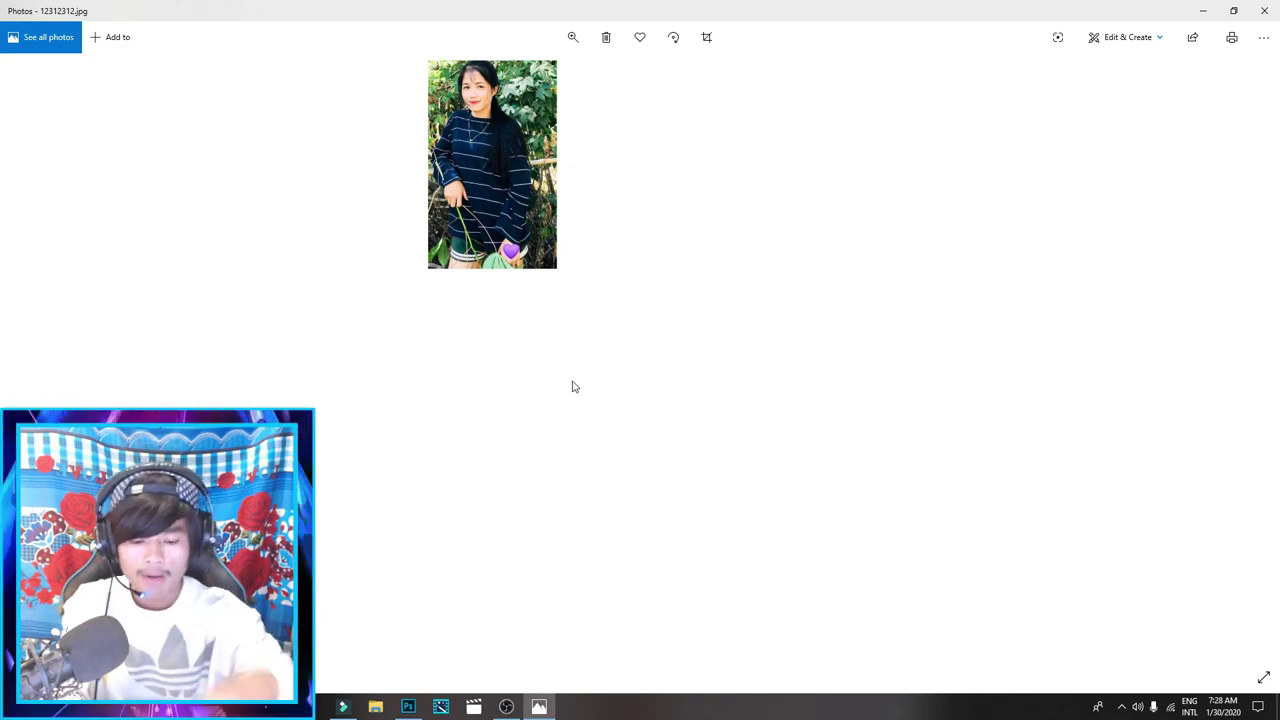
left_click(1264, 10)
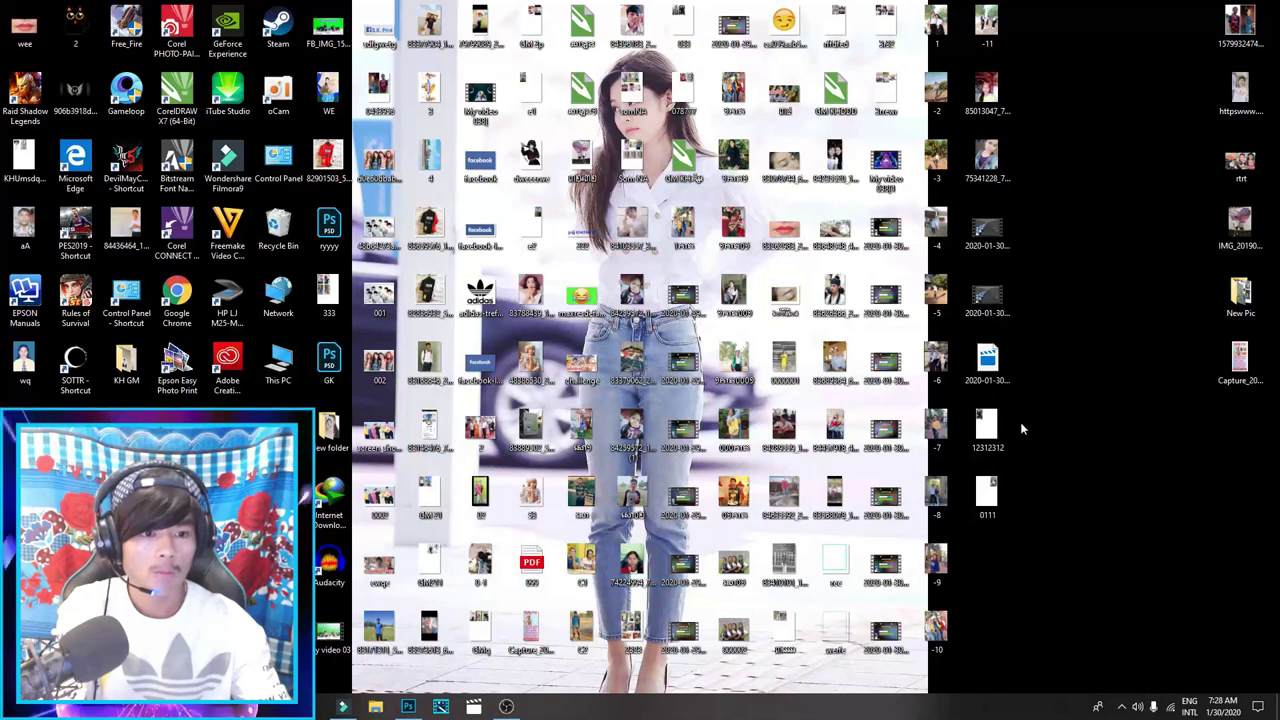
double_click(990, 502)
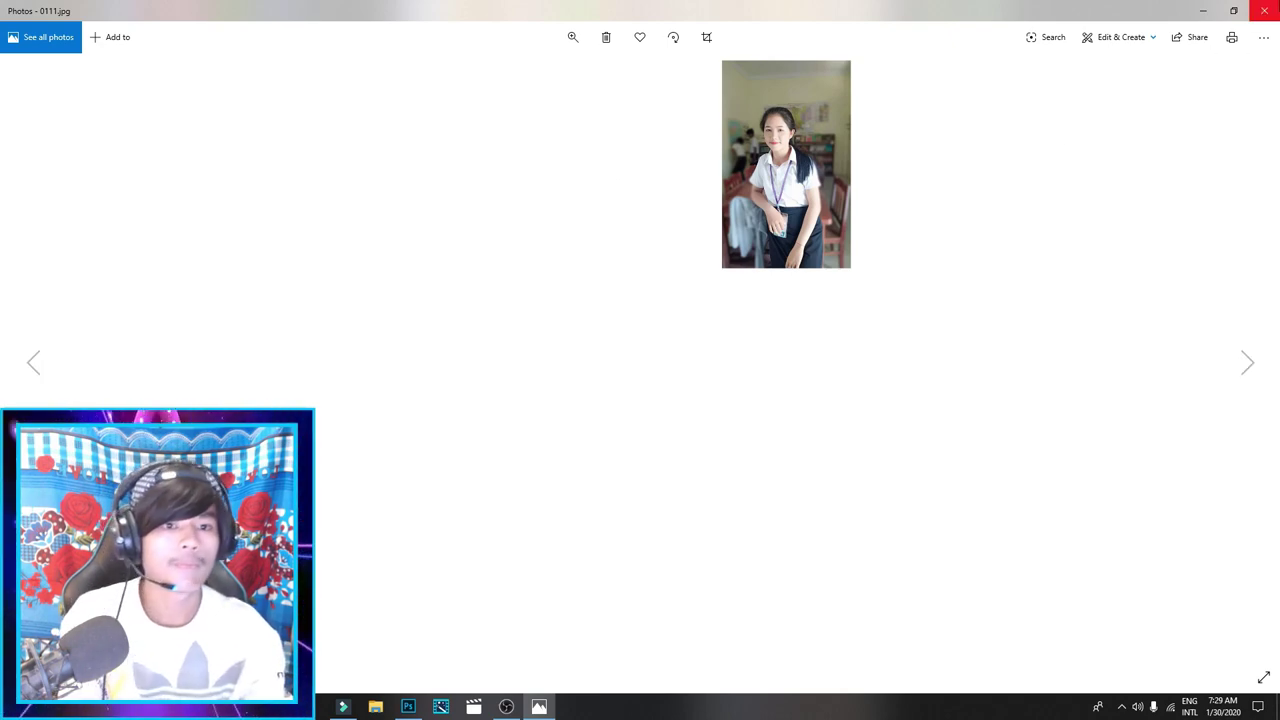
left_click(1264, 10)
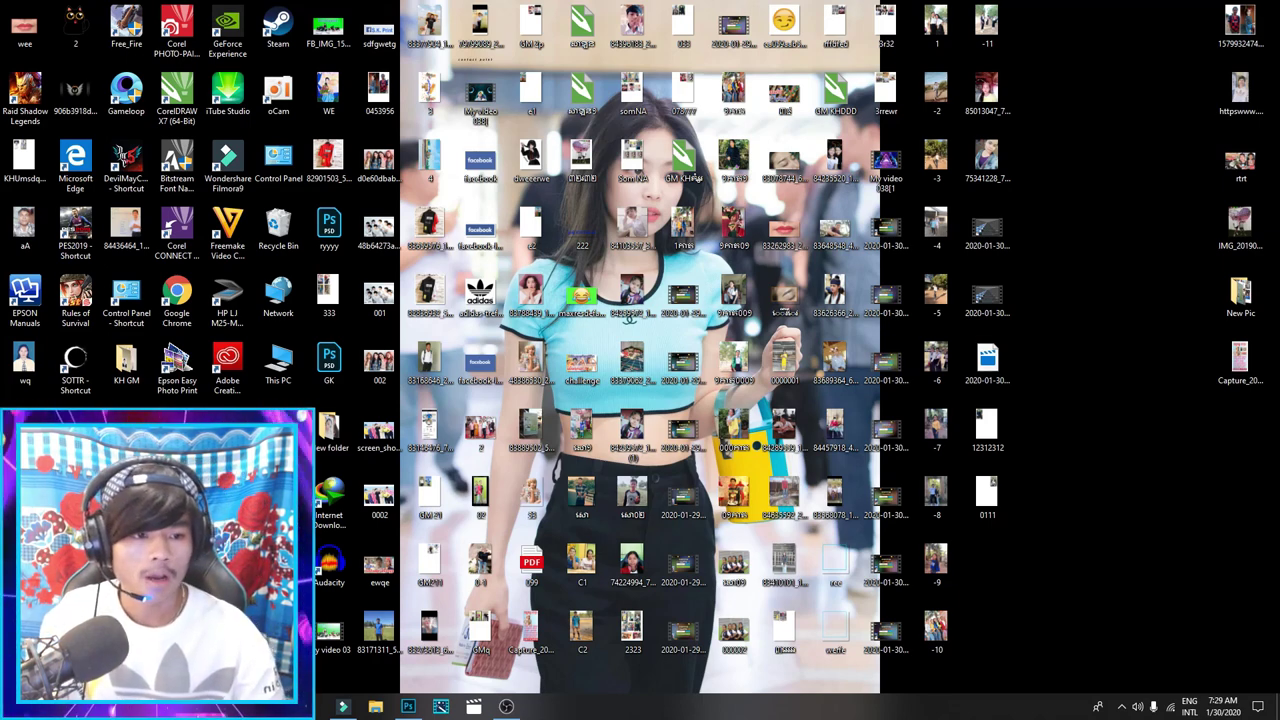
right_click(1086, 440)
key("v")
key("d")
right_click(1114, 465)
key("v")
key("d")
right_click(1114, 465)
key("v")
key("d")
right_click(1105, 413)
key("v")
key("d")
right_click(1106, 409)
key("v")
key("d")
right_click(1128, 448)
key("v")
key("d")
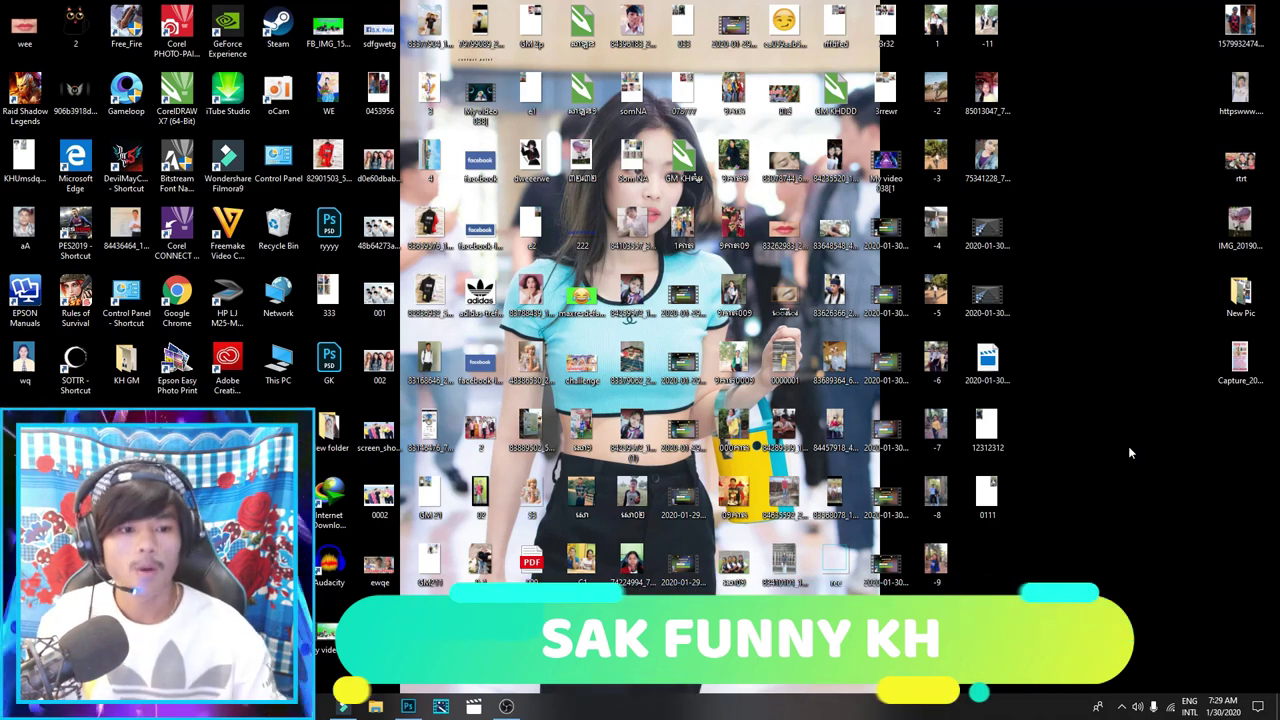
left_click(507, 707)
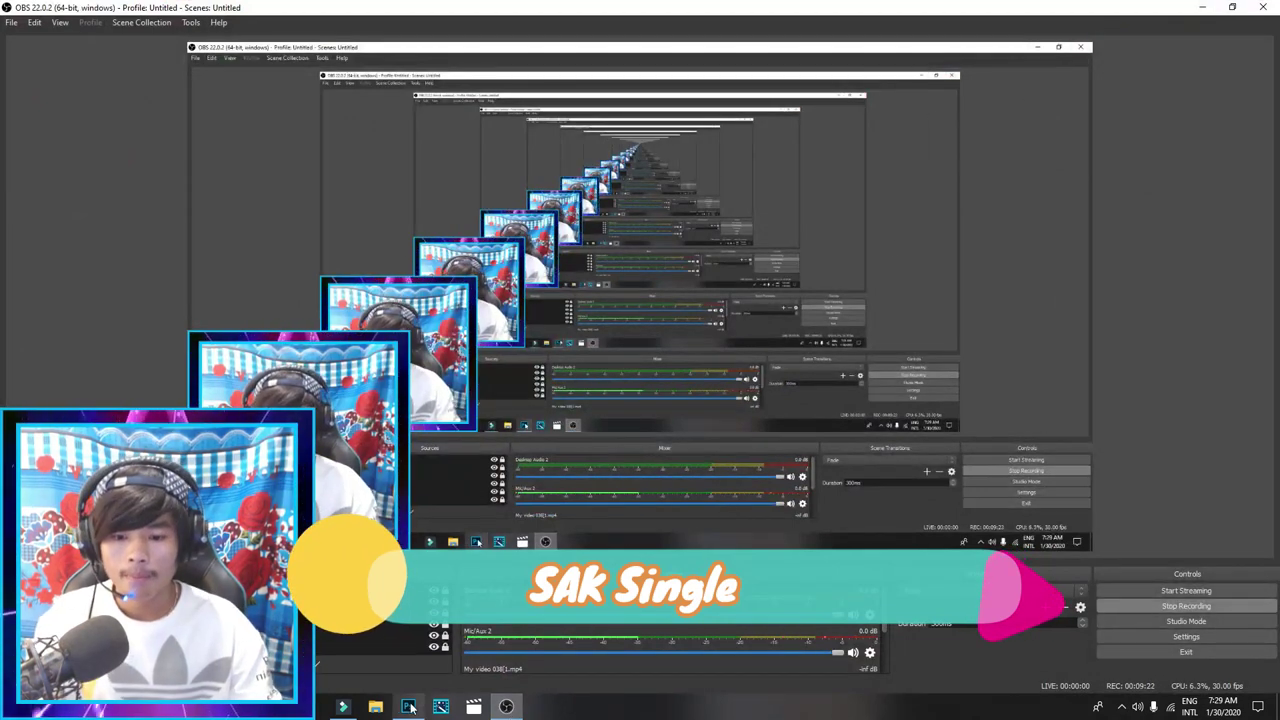
Switch to Photoshop and move the Untitled-2 window up, level with and beside the 2323.jpg window
left_click(408, 707)
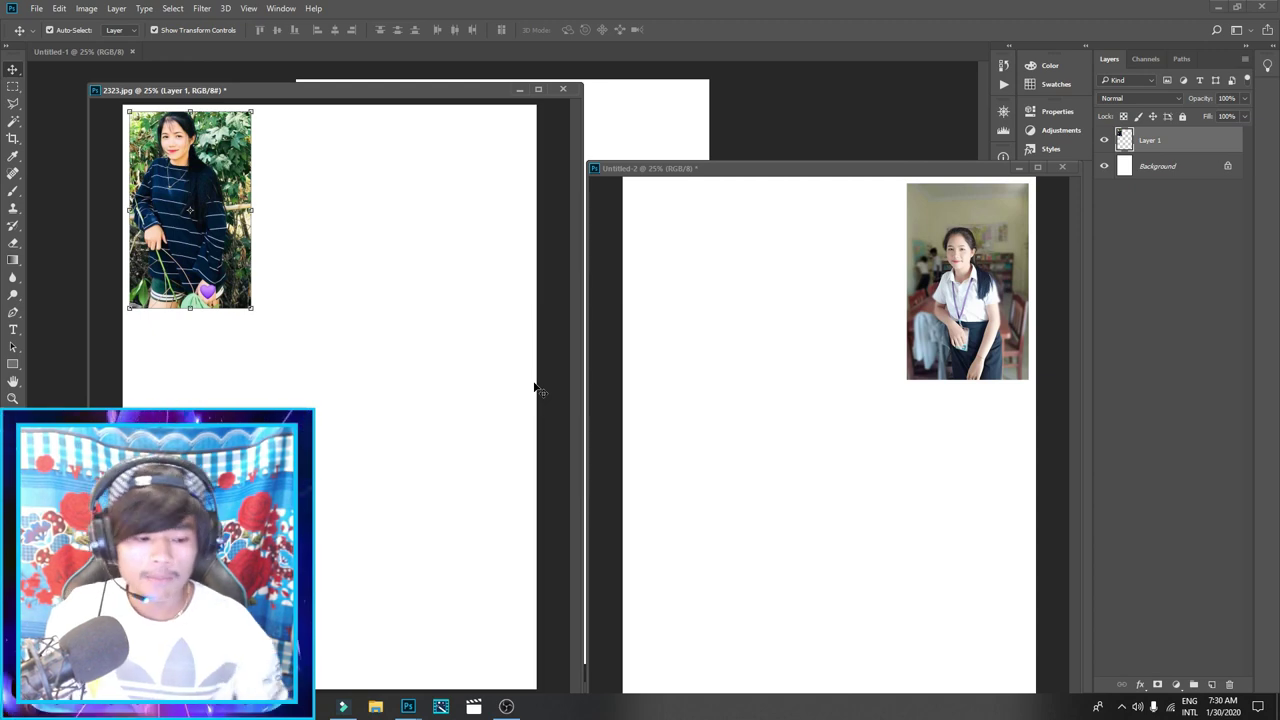
left_click(757, 171)
left_click_drag(757, 171, 768, 93)
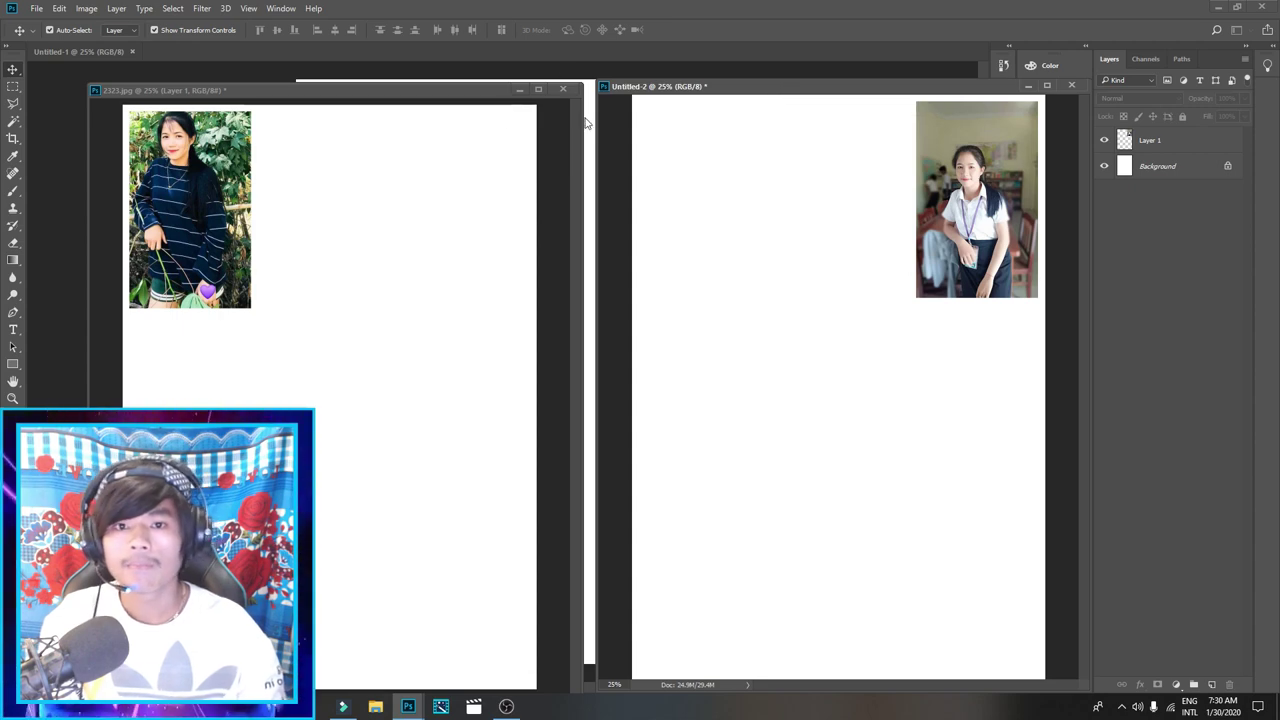
left_click_drag(737, 88, 697, 93)
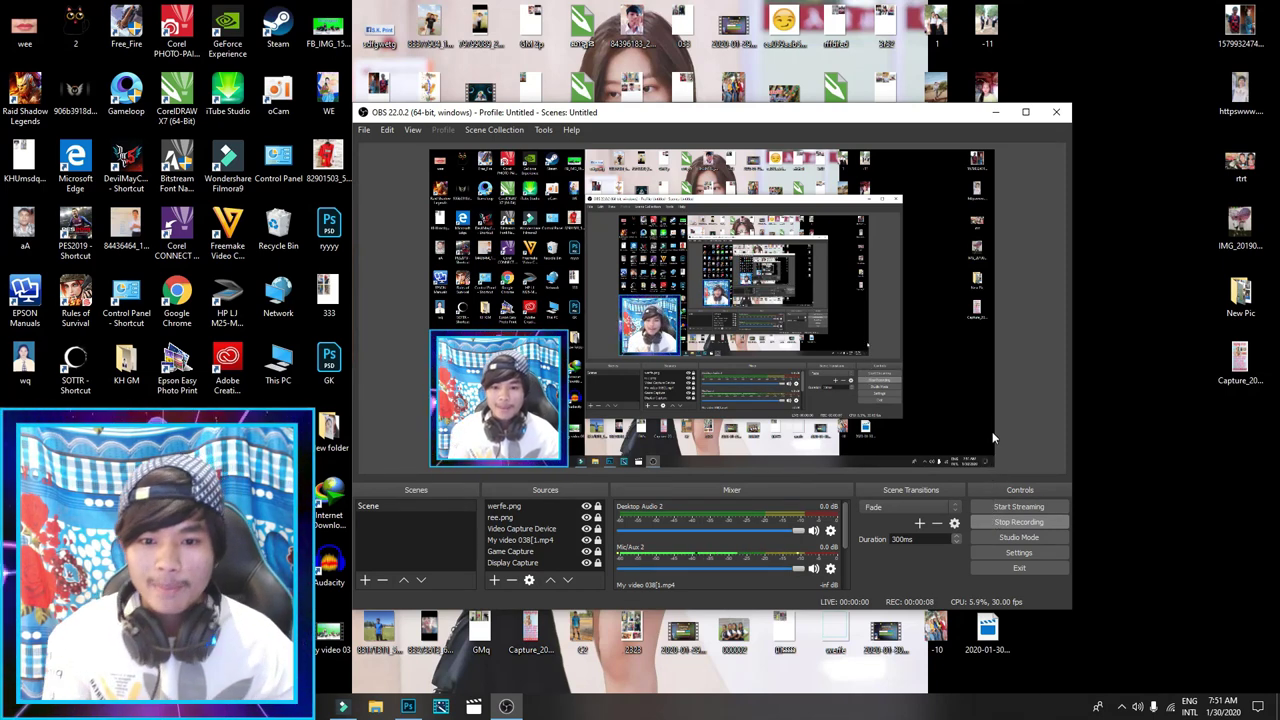
right_click(1110, 382)
right_click(1130, 418)
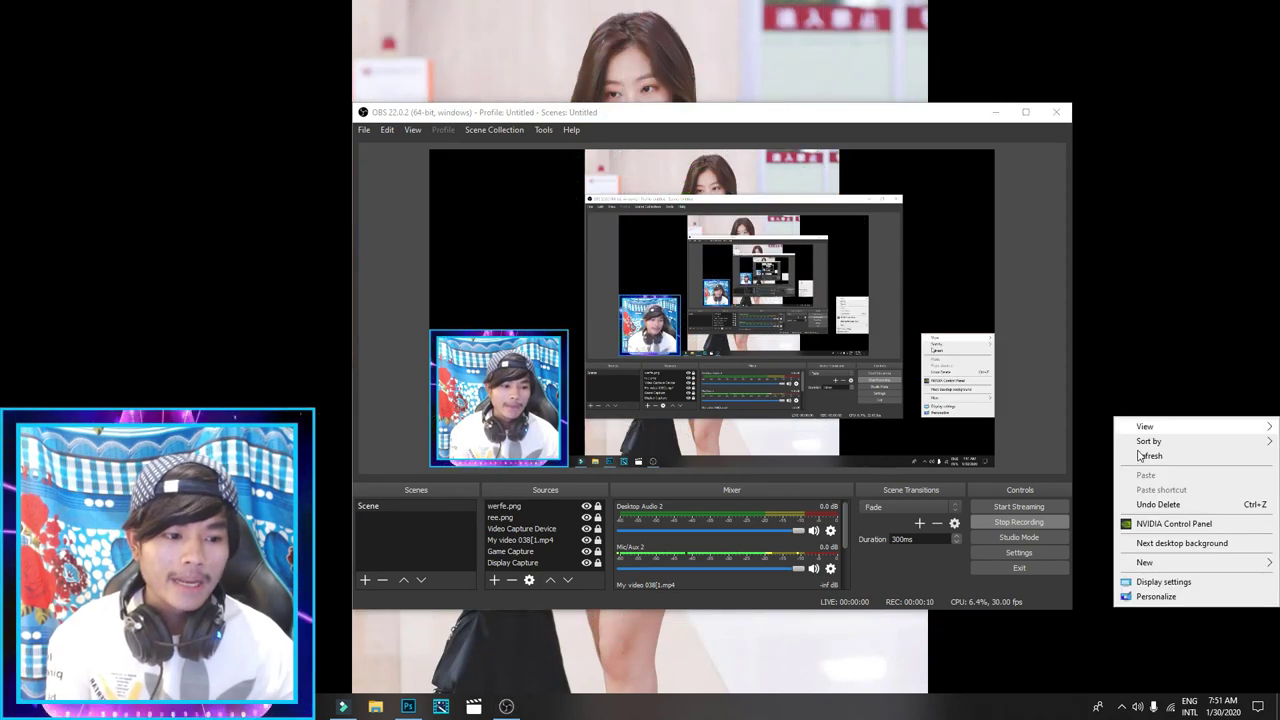
left_click(1140, 455)
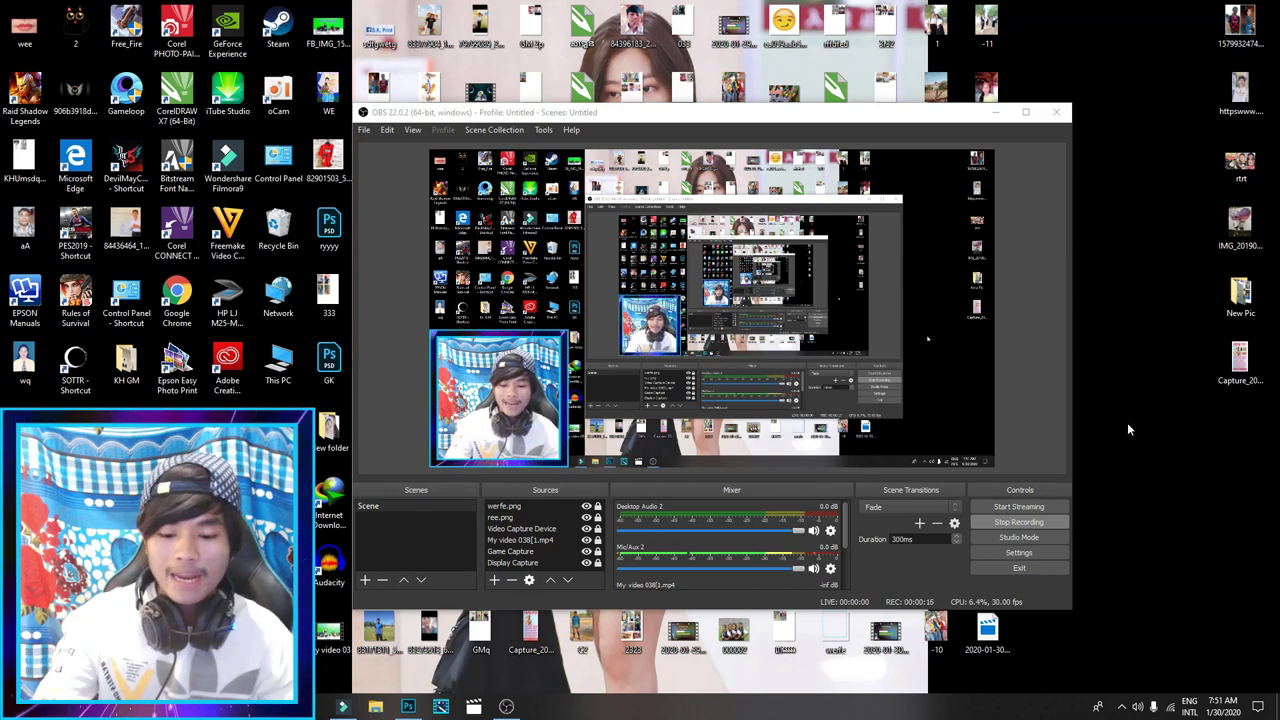
right_click(1142, 450)
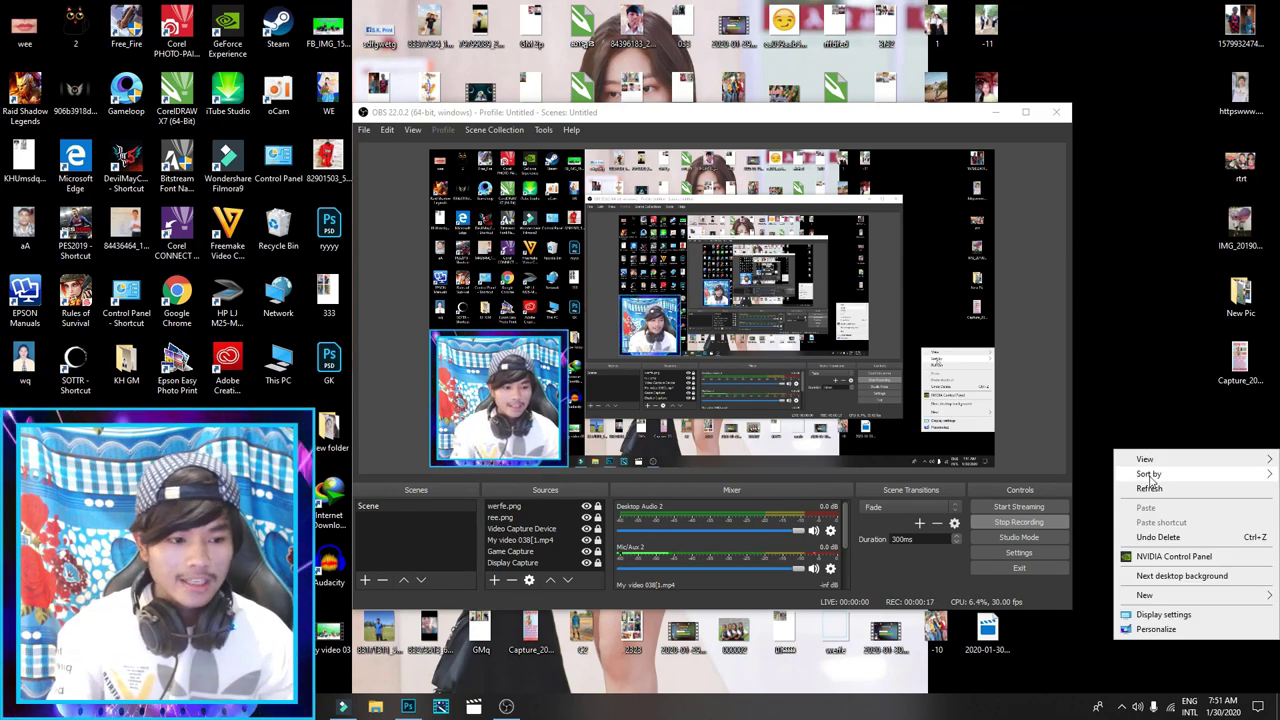
left_click(1150, 488)
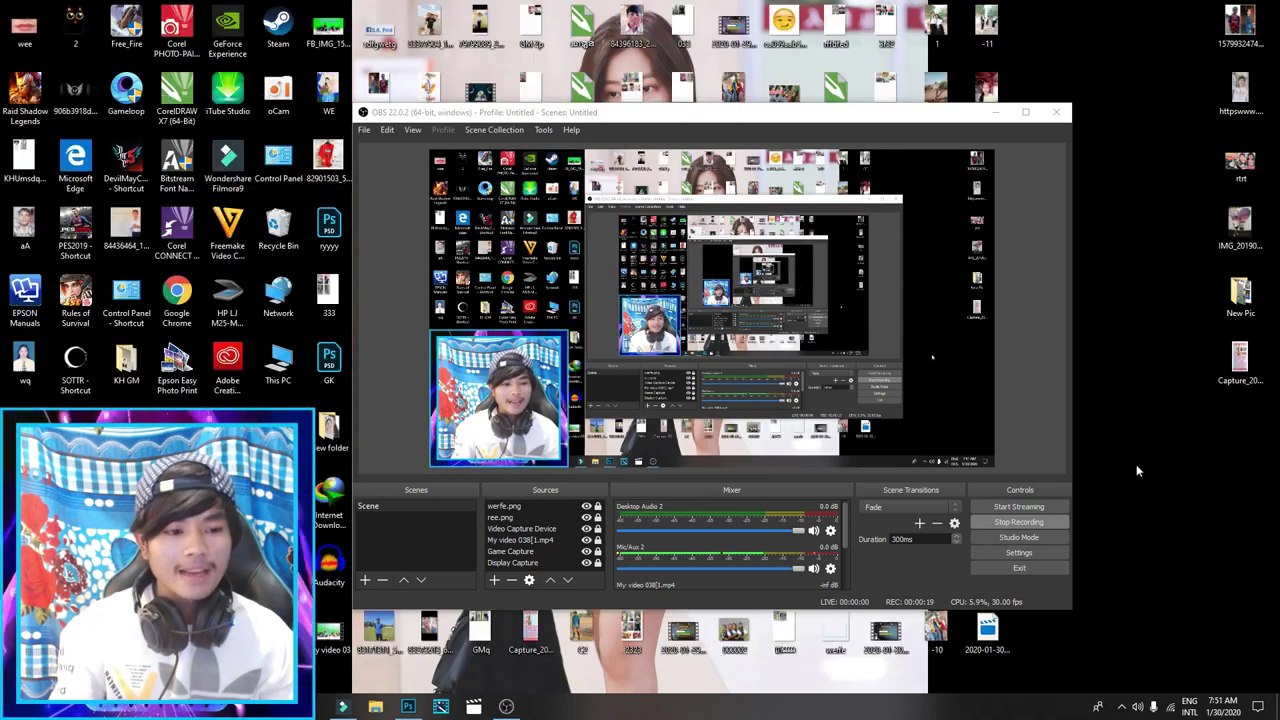
right_click(1131, 462)
left_click(1151, 502)
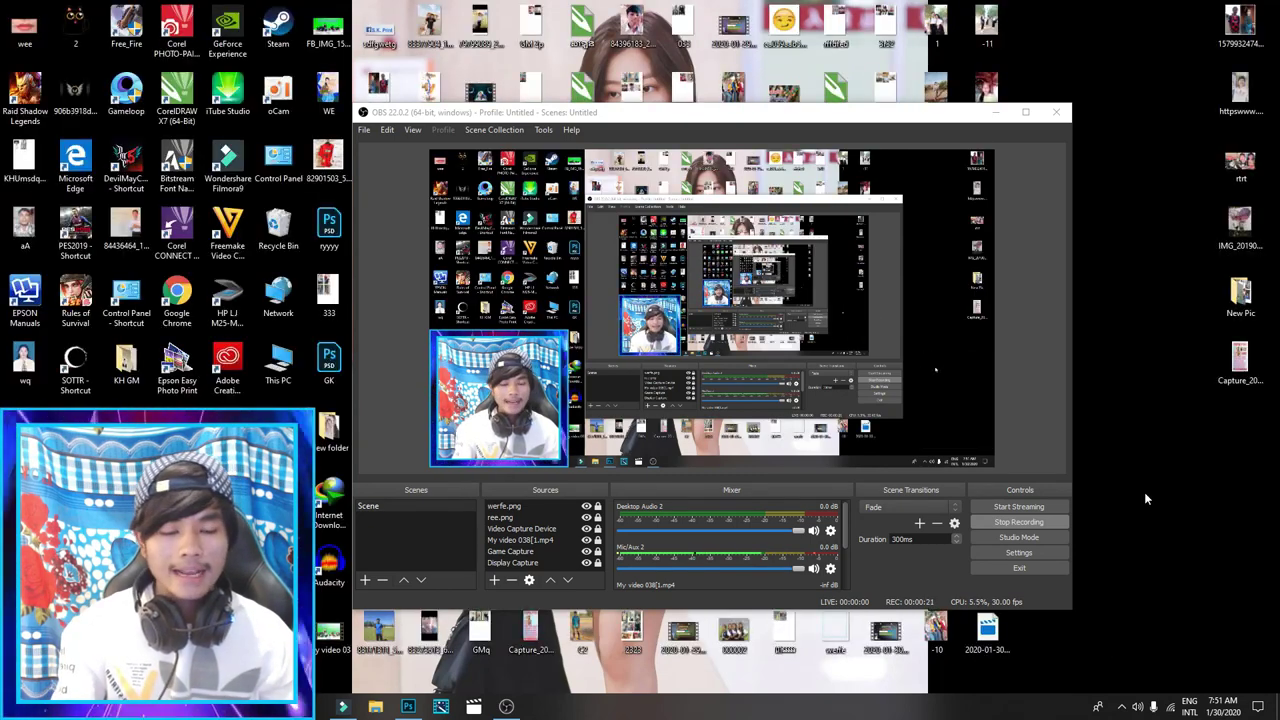
right_click(1116, 463)
left_click(1140, 500)
right_click(1115, 500)
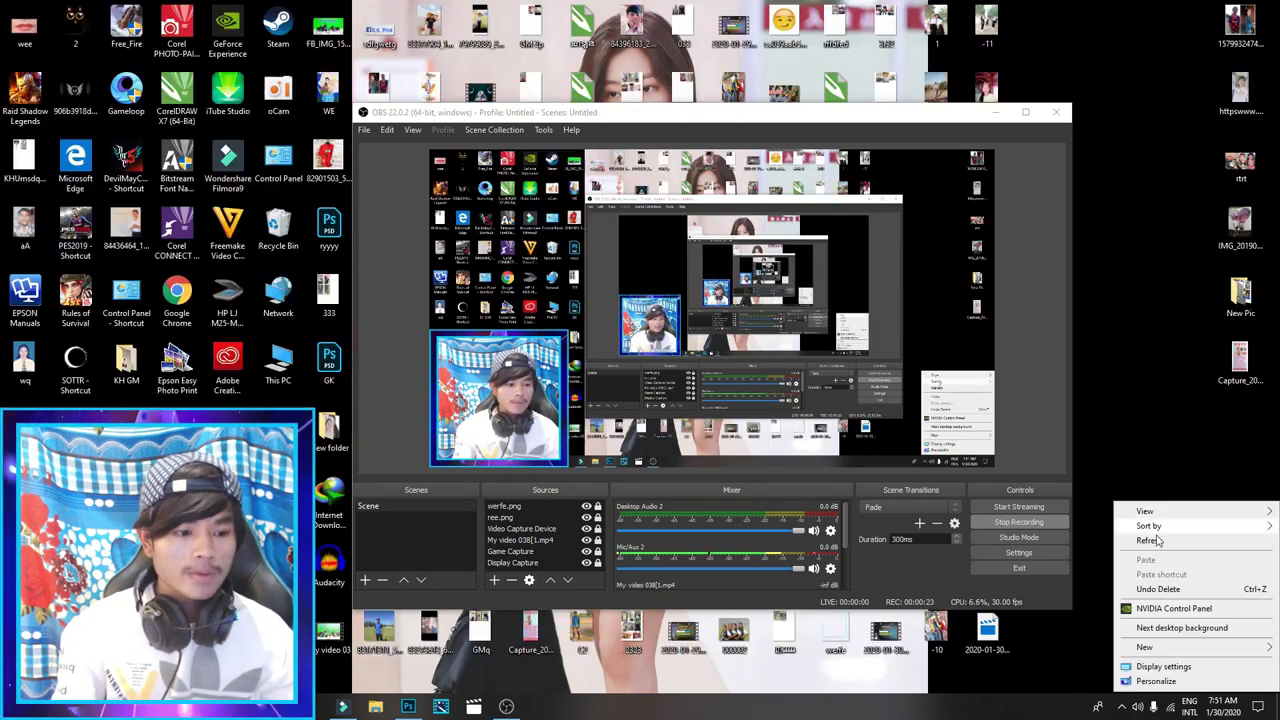
left_click(1150, 544)
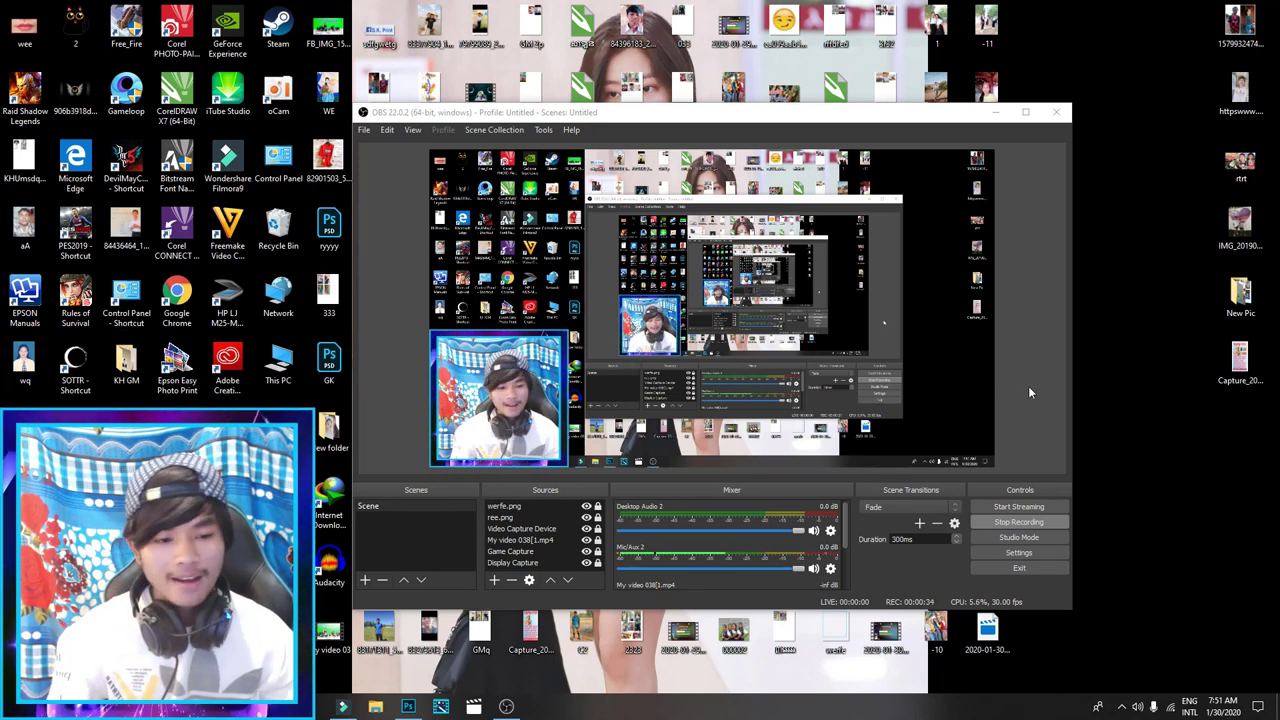
right_click(1156, 412)
left_click(1165, 452)
right_click(1172, 467)
left_click(1168, 503)
right_click(1174, 505)
left_click(1180, 541)
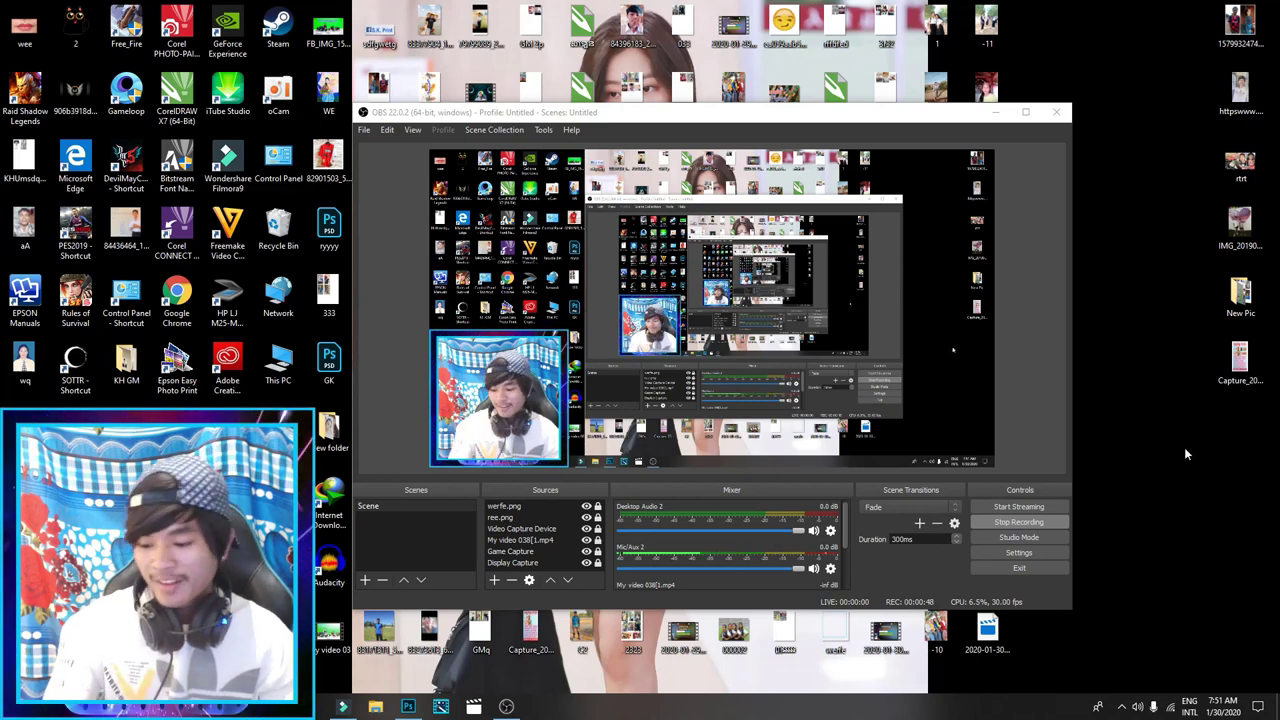
right_click(1164, 424)
left_click(1172, 465)
right_click(1171, 463)
left_click(1168, 502)
right_click(1165, 505)
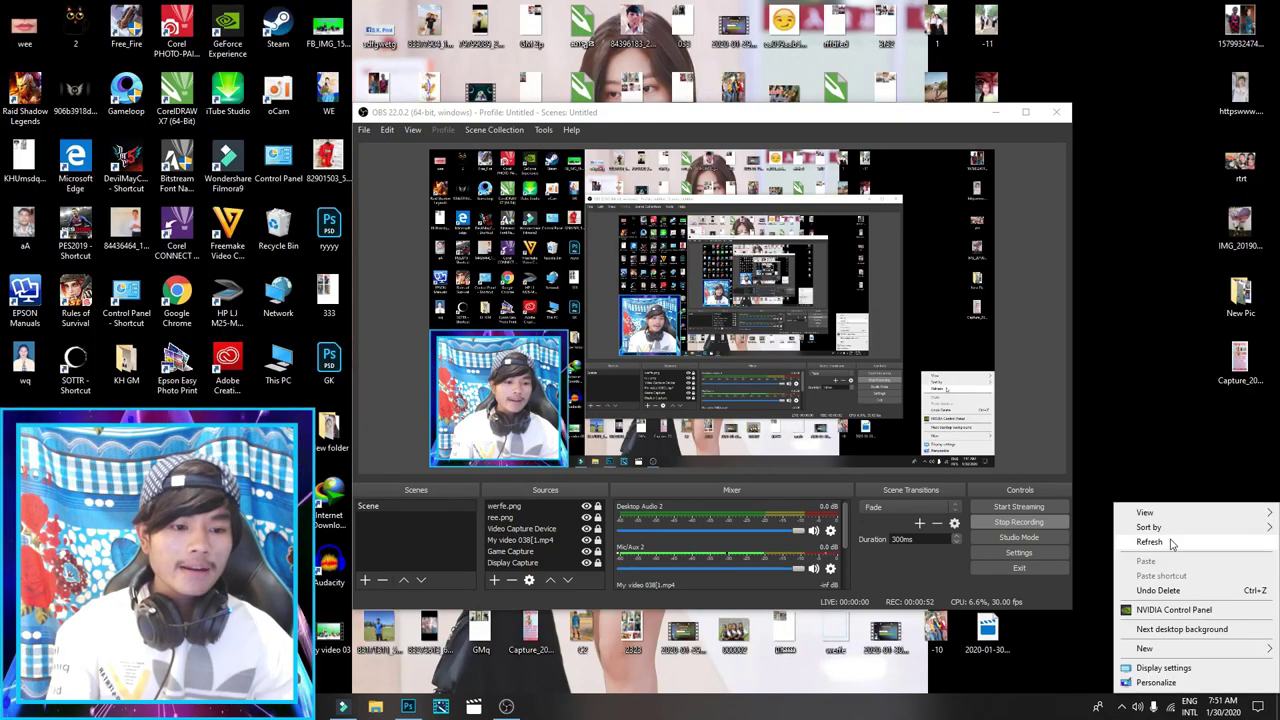
left_click(1166, 541)
right_click(1157, 475)
left_click(1148, 513)
right_click(1151, 470)
left_click(1151, 506)
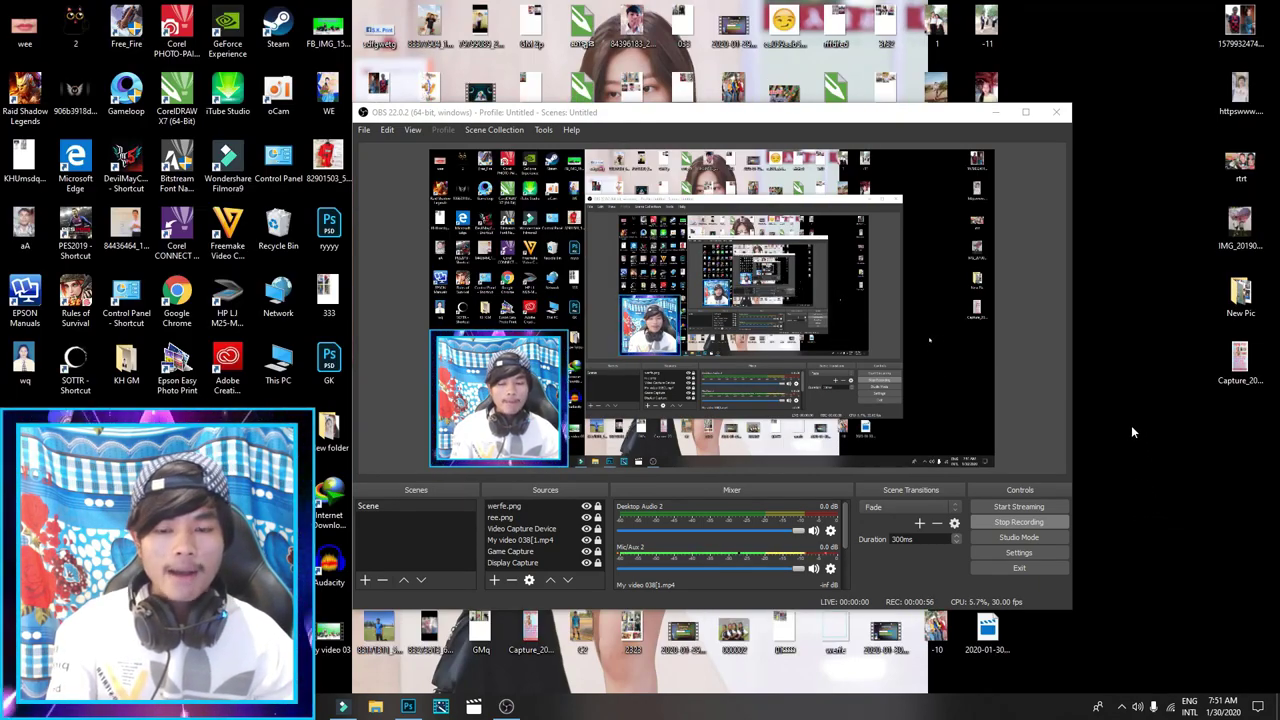